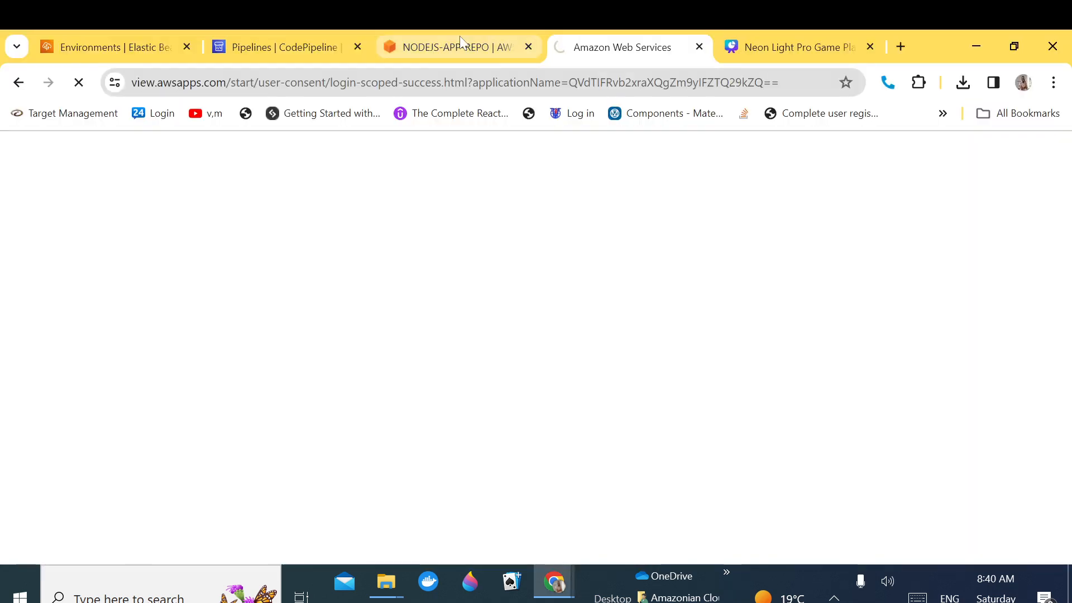
# Step: Open the CodeCommit repositories list and check when NODEJS-APP-REPO was last modified
pyautogui.click(460, 42)
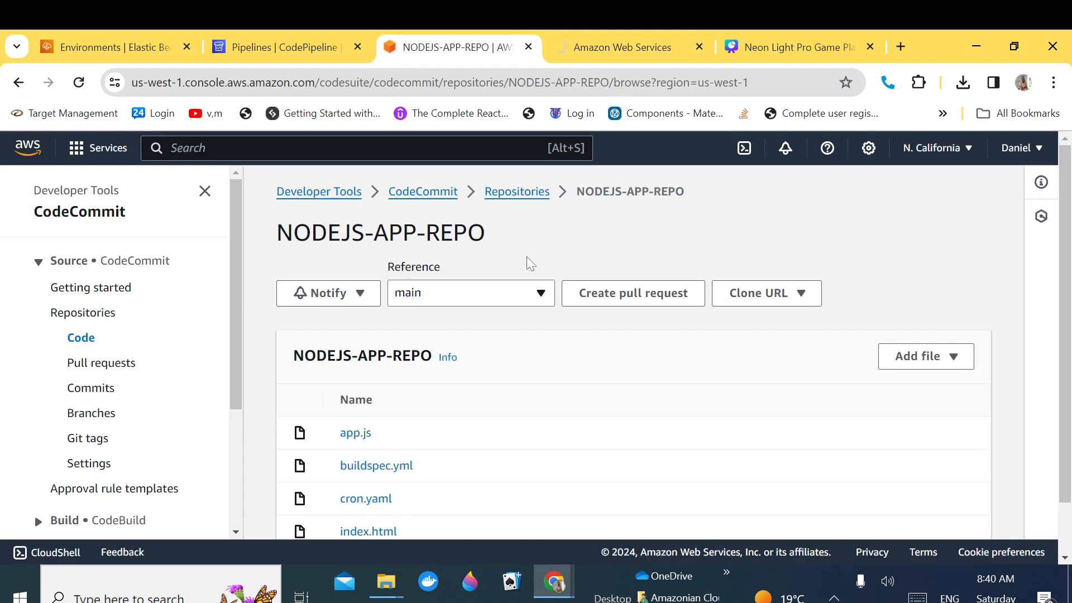
pyautogui.click(516, 192)
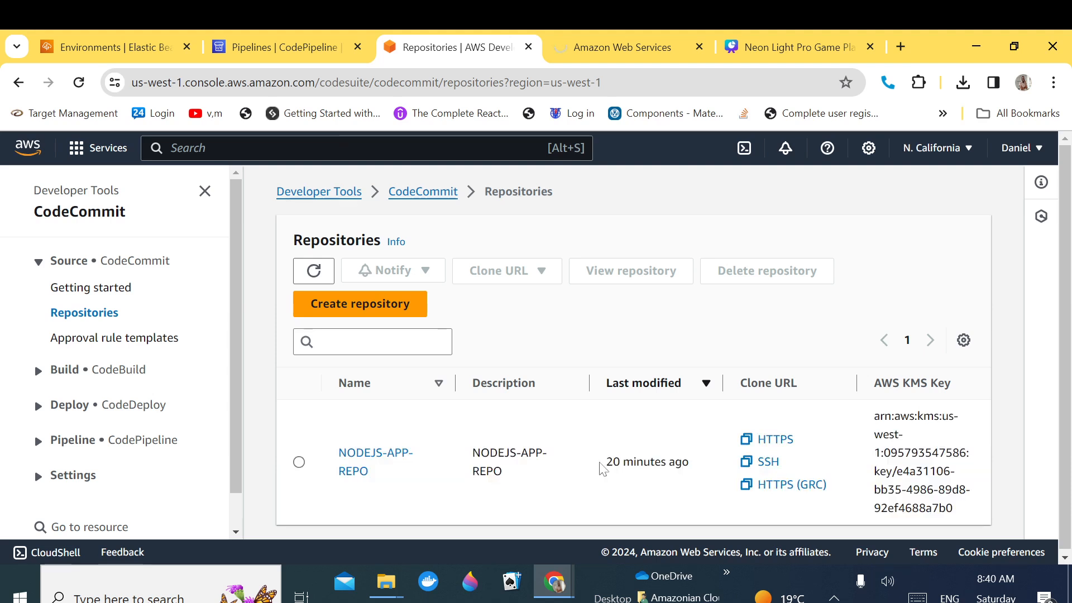
pyautogui.moveTo(602, 468); pyautogui.dragTo(690, 469)
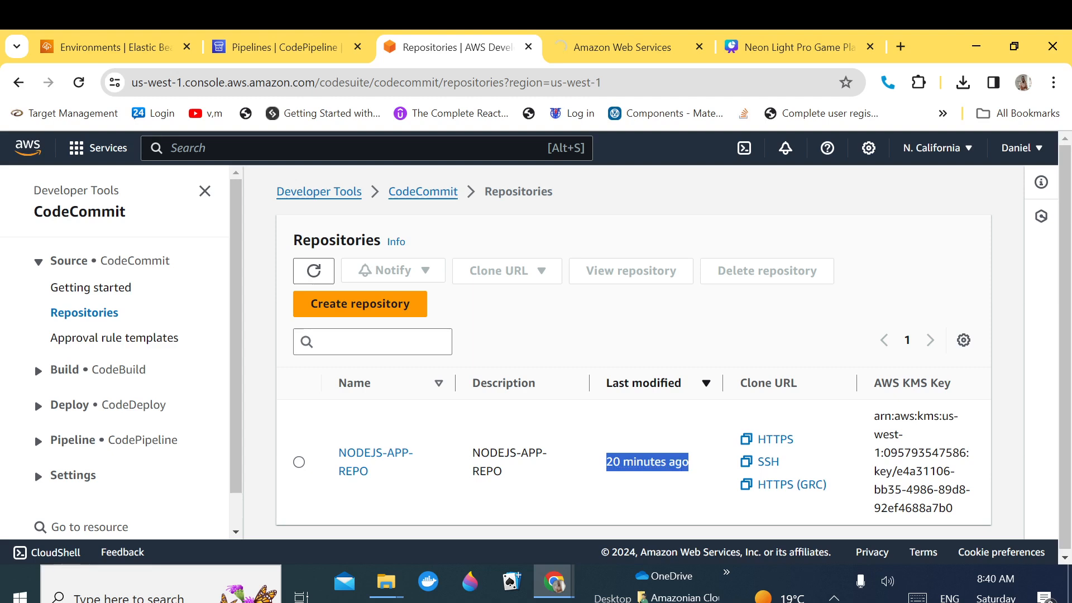
# Step: Switch to the Elastic Beanstalk environments and review the columns of the existing environments list
pyautogui.click(148, 49)
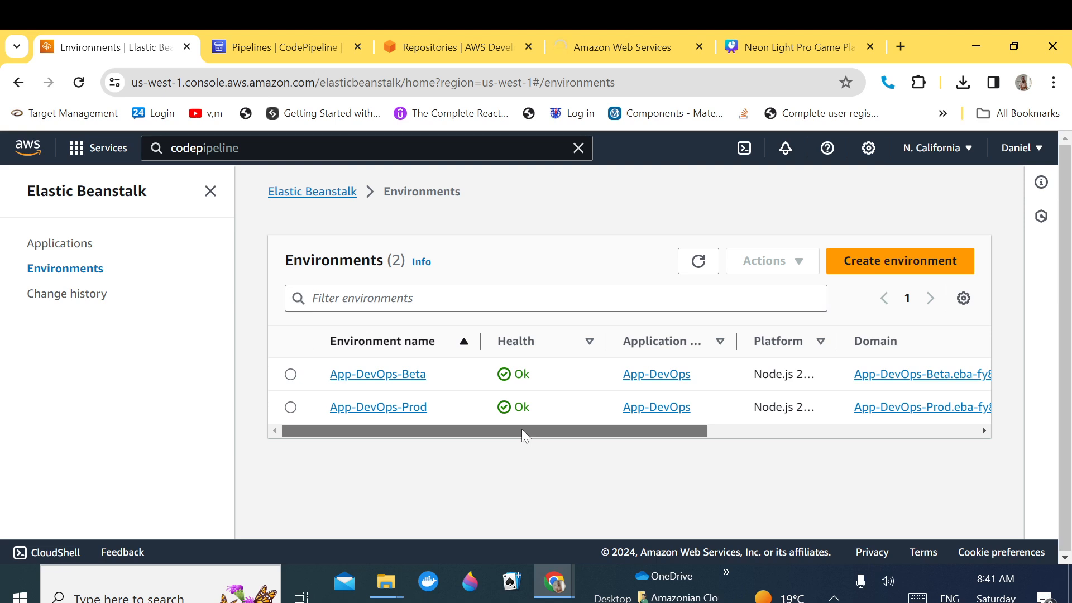
pyautogui.hscroll(2, 522, 428)
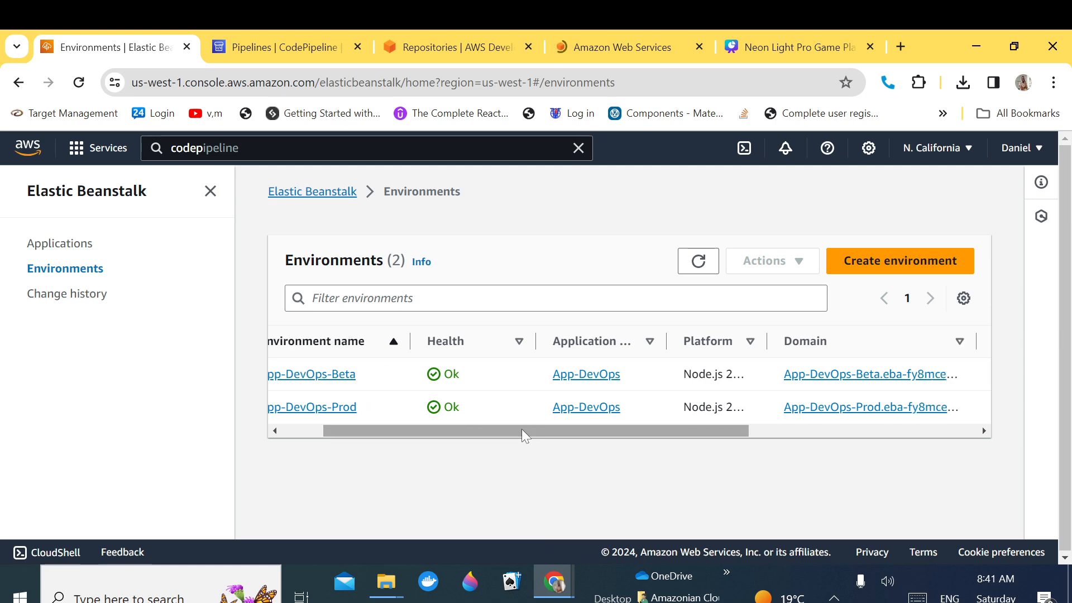
pyautogui.moveTo(522, 429); pyautogui.dragTo(480, 431)
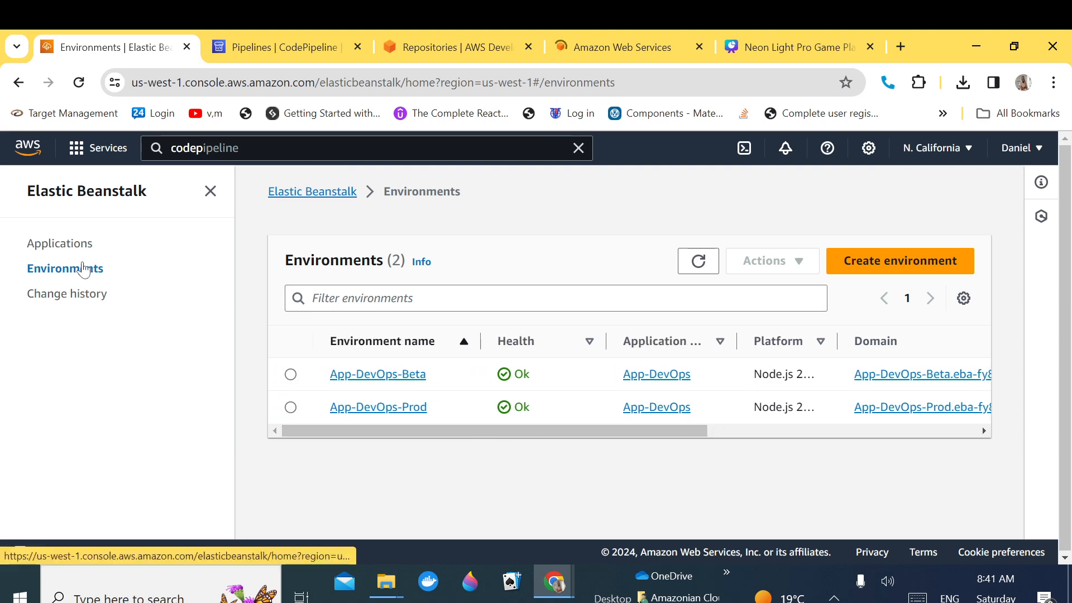
# Step: Start a new application from the Elastic Beanstalk applications list and name it AUTO-SDLC
pyautogui.click(69, 253)
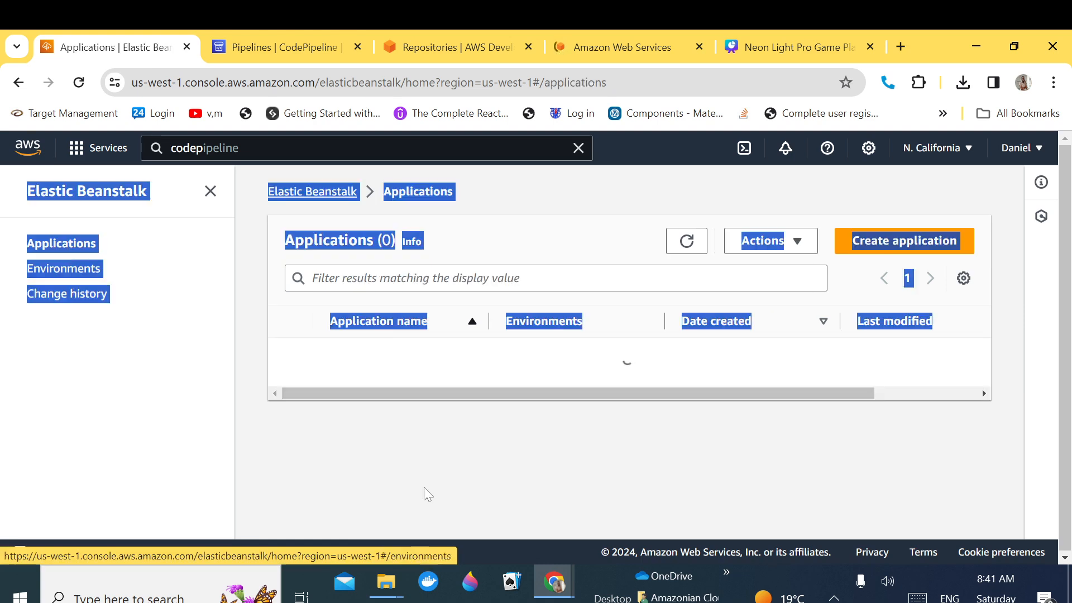
pyautogui.click(463, 478)
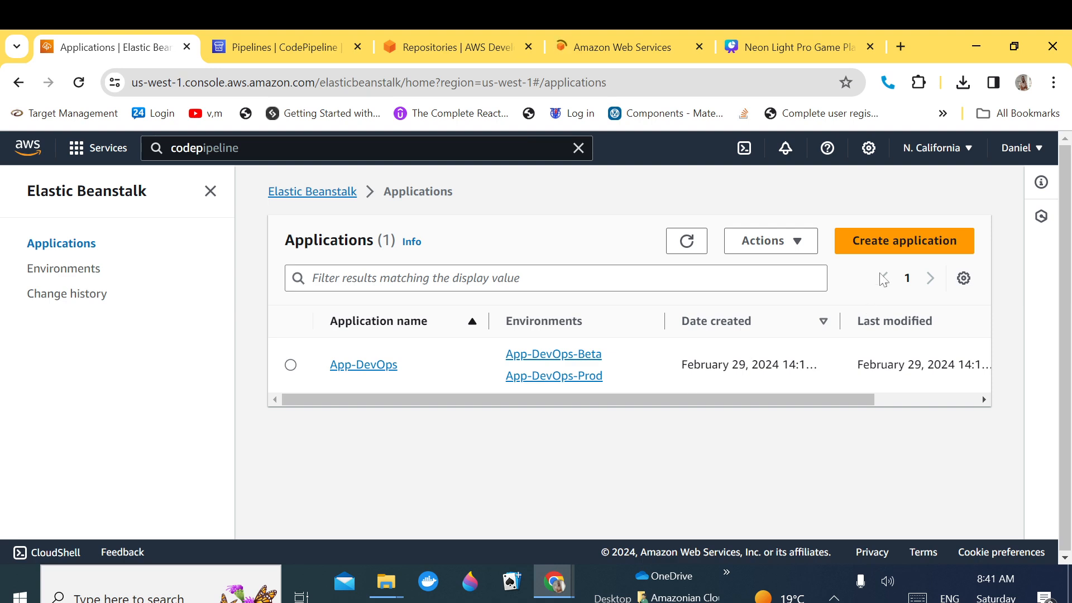
pyautogui.click(889, 251)
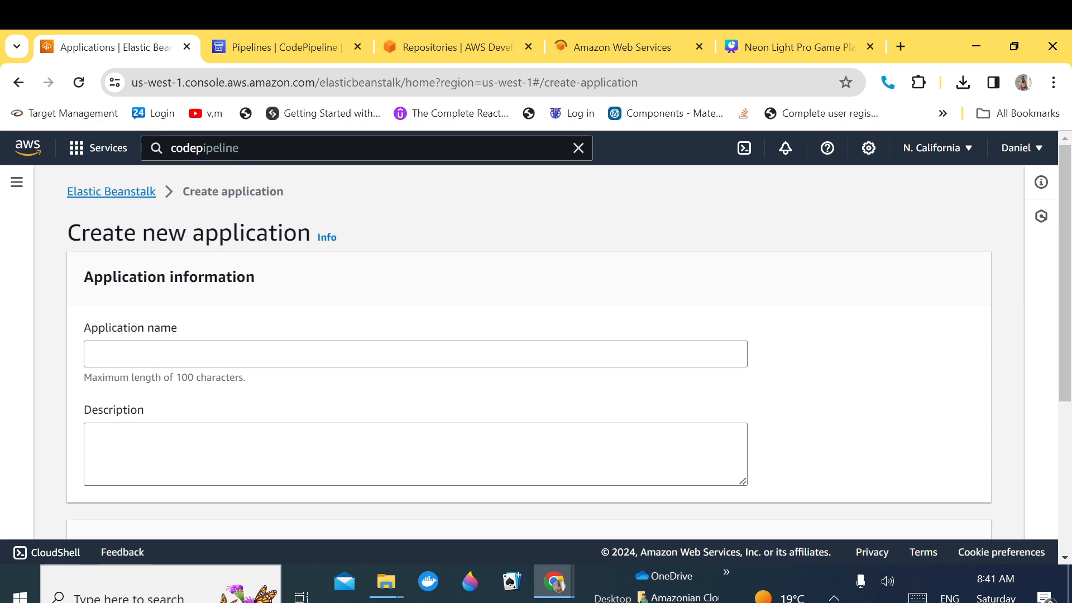
pyautogui.click(416, 354)
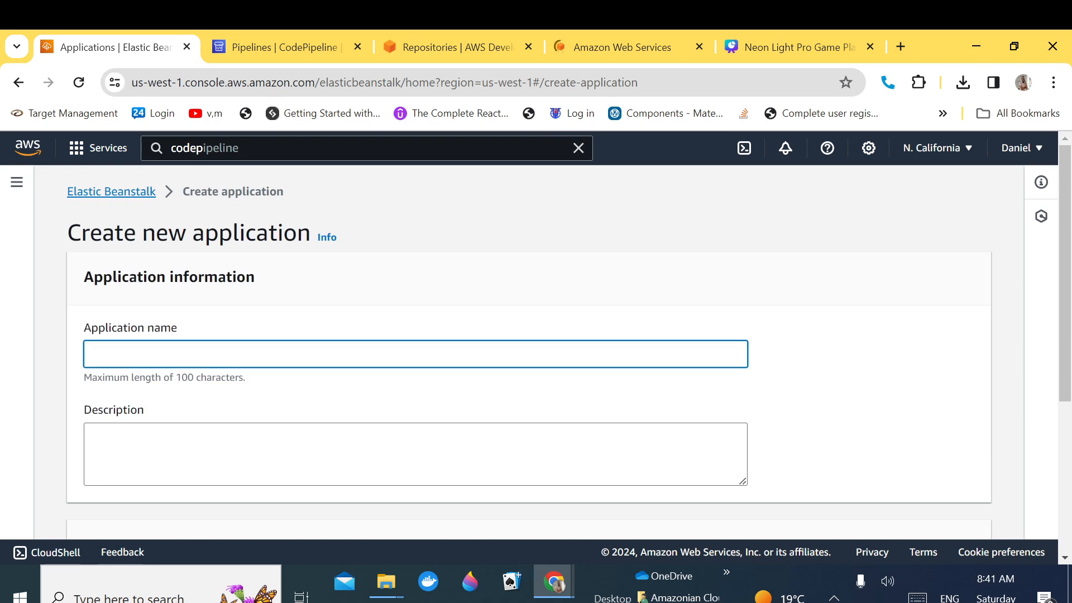
pyautogui.write('A')
pyautogui.write('UTO-SDLC')
# Step: Copy the application name AUTO-SDLC into the description and create the application without tags
pyautogui.hotkey('ctrl', 'a')
pyautogui.hotkey('ctrl', 'c')
pyautogui.press('Tab')
pyautogui.hotkey('ctrl', 'v')
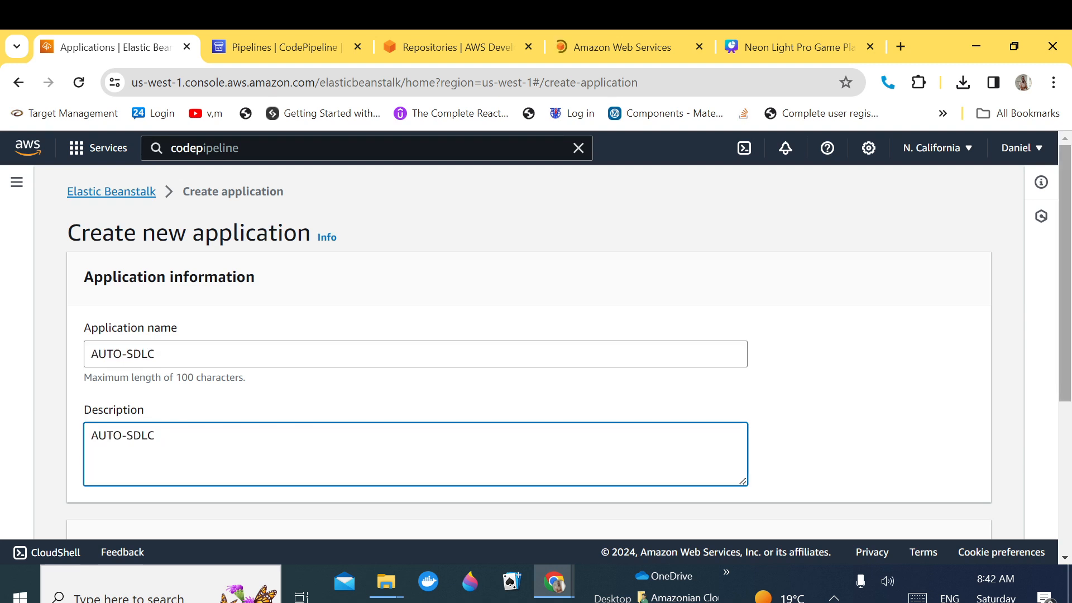
pyautogui.moveTo(1065, 366); pyautogui.dragTo(1012, 556)
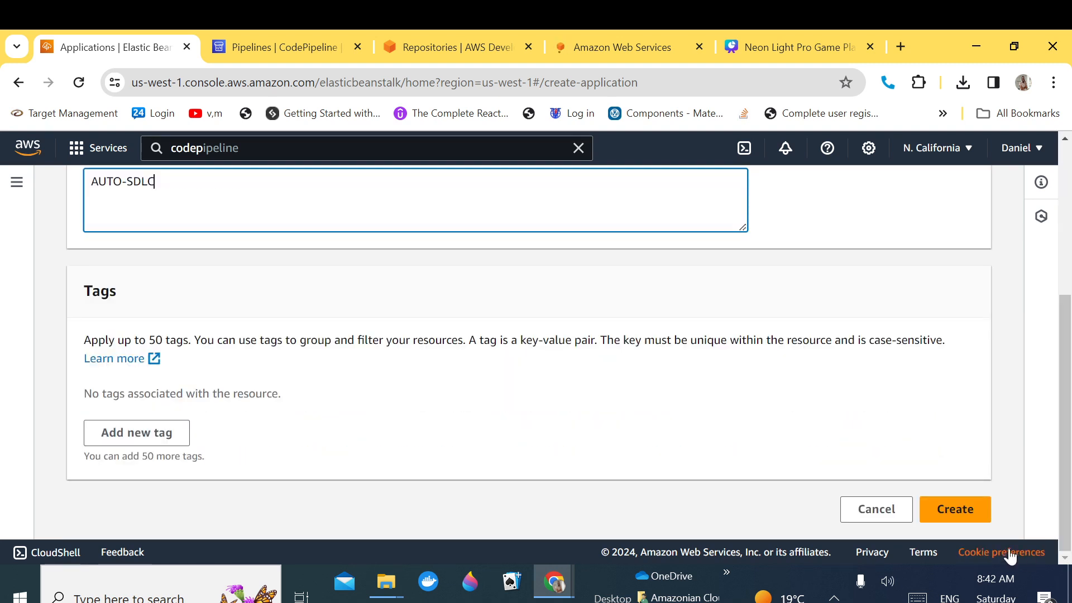
pyautogui.click(955, 519)
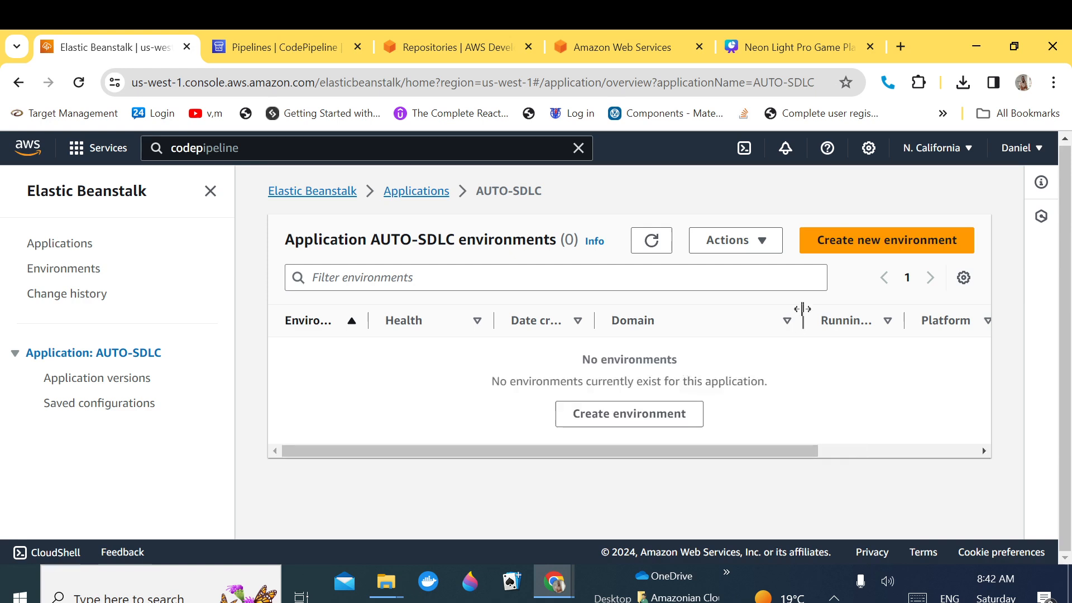
# Step: Start a new environment for the AUTO-SDLC application and check the application information, including its optional tags
pyautogui.click(845, 243)
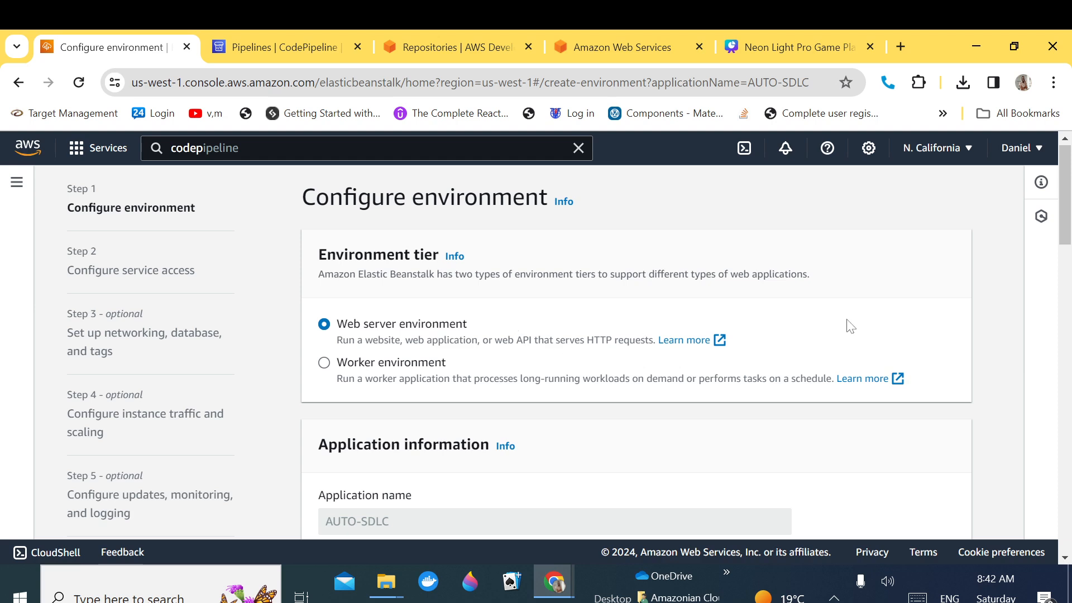
pyautogui.scroll(-3, 1063, 238)
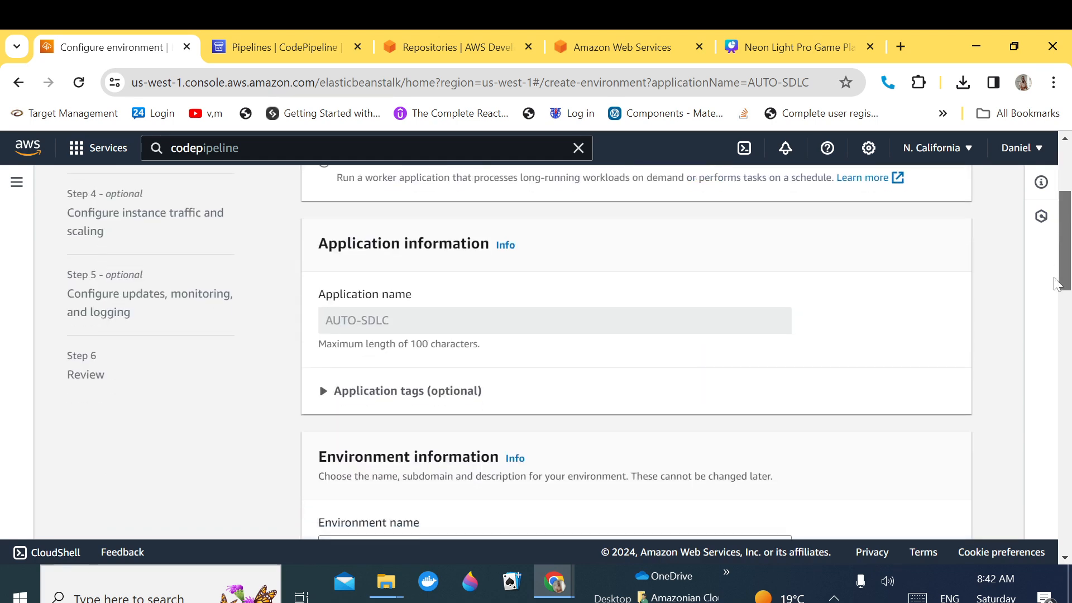
pyautogui.moveTo(402, 325); pyautogui.dragTo(327, 324)
pyautogui.moveTo(1062, 271); pyautogui.dragTo(1054, 306)
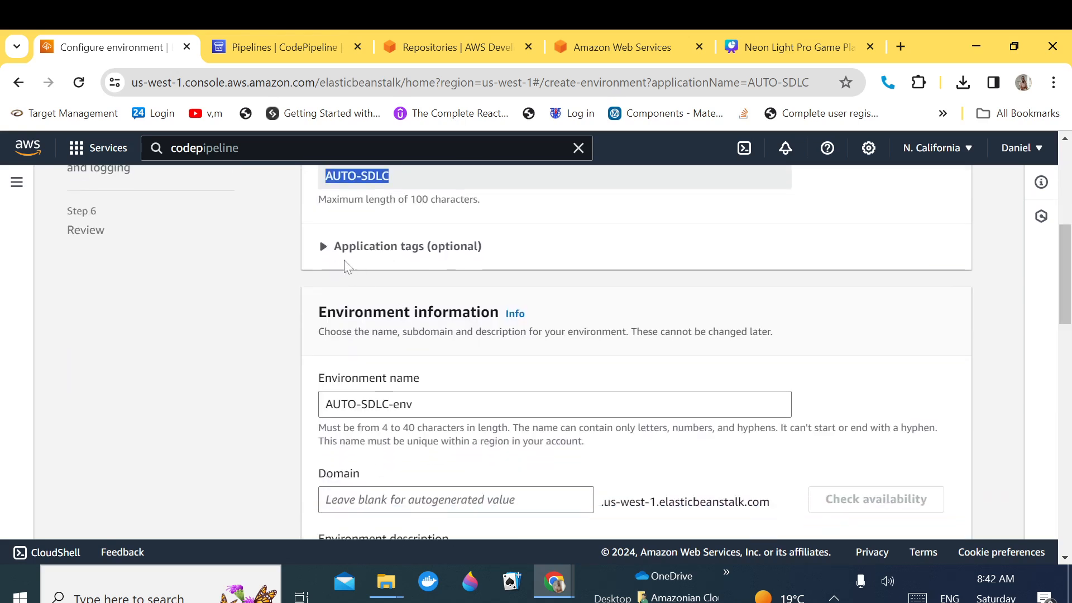
pyautogui.click(323, 257)
pyautogui.click(322, 256)
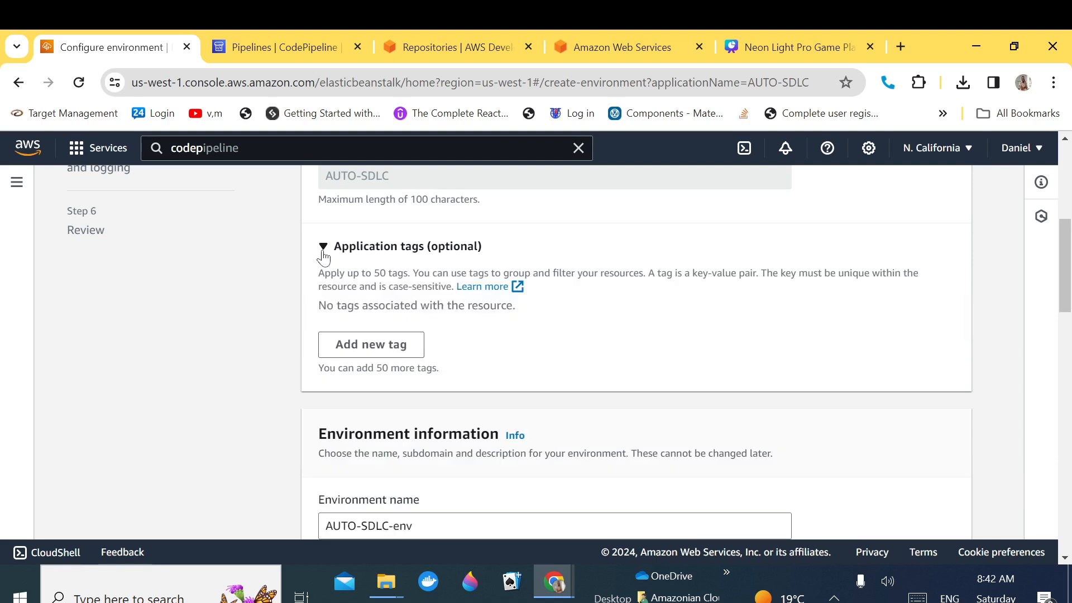
pyautogui.click(323, 258)
# Step: Name the environment AUTO-SDLC-Dev and enter Dev Env as its description
pyautogui.click(424, 403)
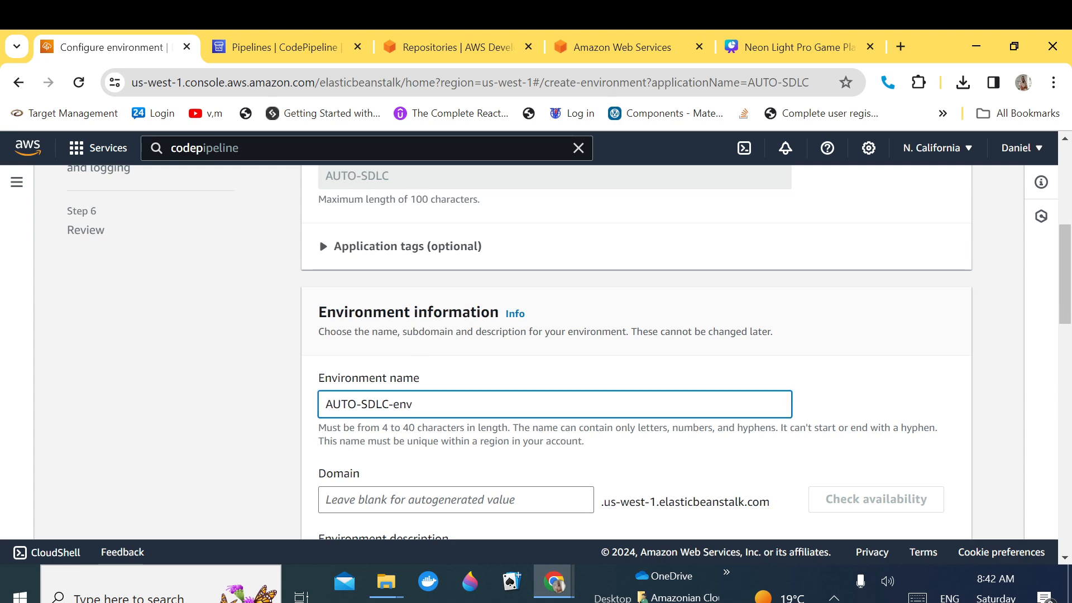
pyautogui.doubleClick(404, 404)
pyautogui.write('Dev')
pyautogui.moveTo(1060, 315); pyautogui.dragTo(1062, 343)
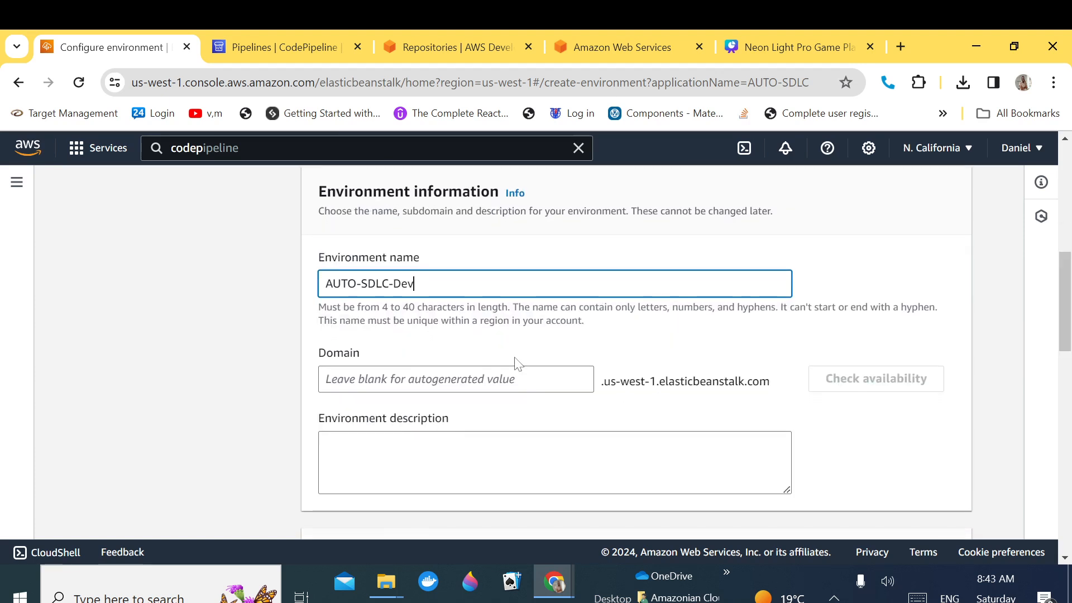
pyautogui.click(575, 441)
pyautogui.write('De')
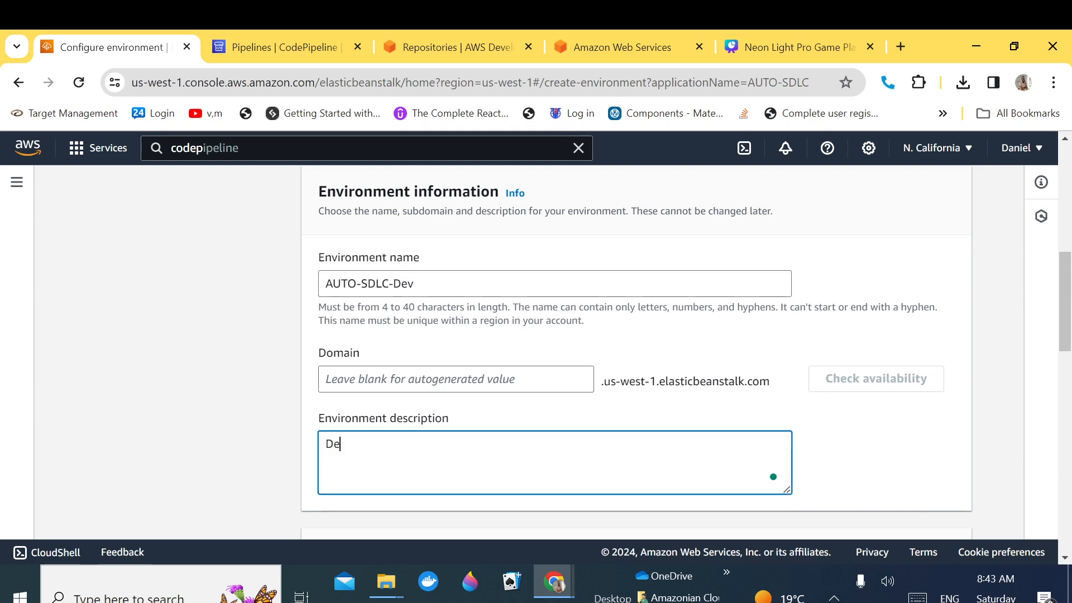
pyautogui.write('v Env')
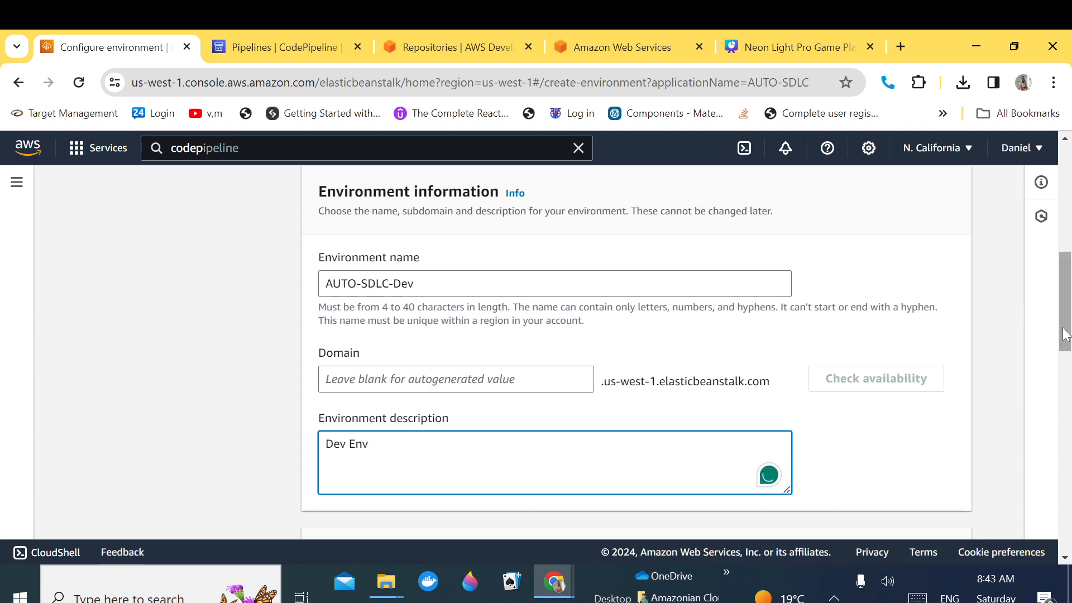
# Step: Set the managed platform to Node.js and keep the Node.js 20 running on 64bit Amazon Linux 2023 branch
pyautogui.moveTo(1065, 334); pyautogui.dragTo(1052, 386)
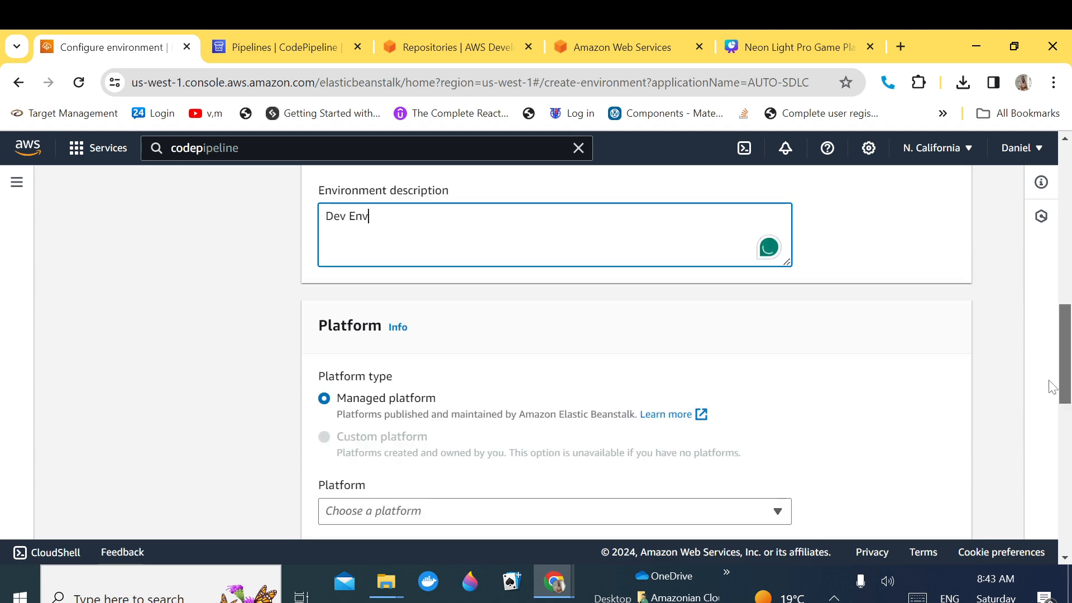
pyautogui.scroll(-2, 590, 385)
pyautogui.click(590, 385)
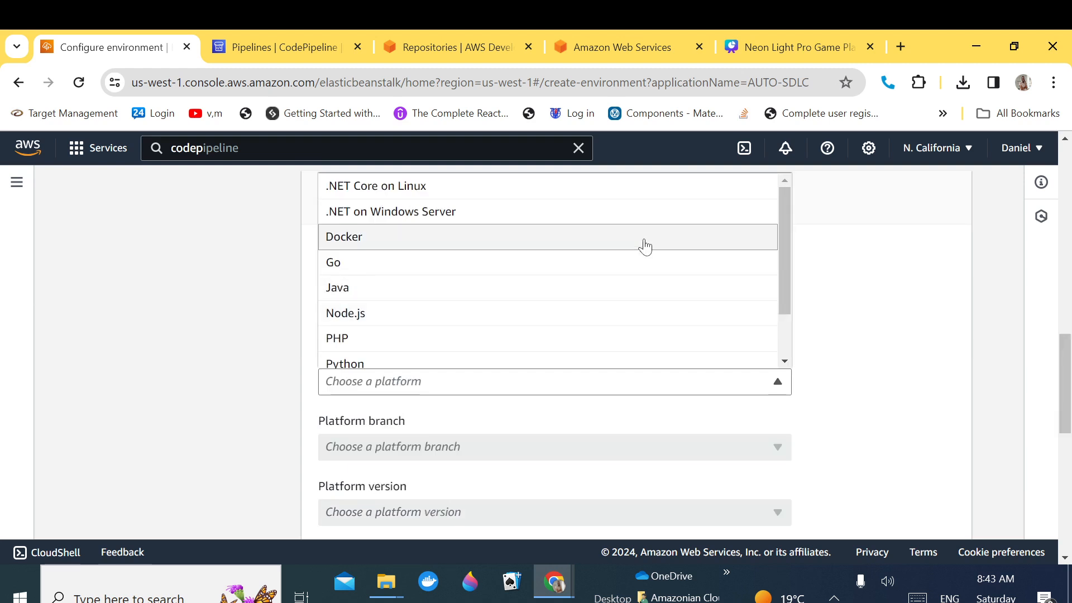
pyautogui.click(541, 316)
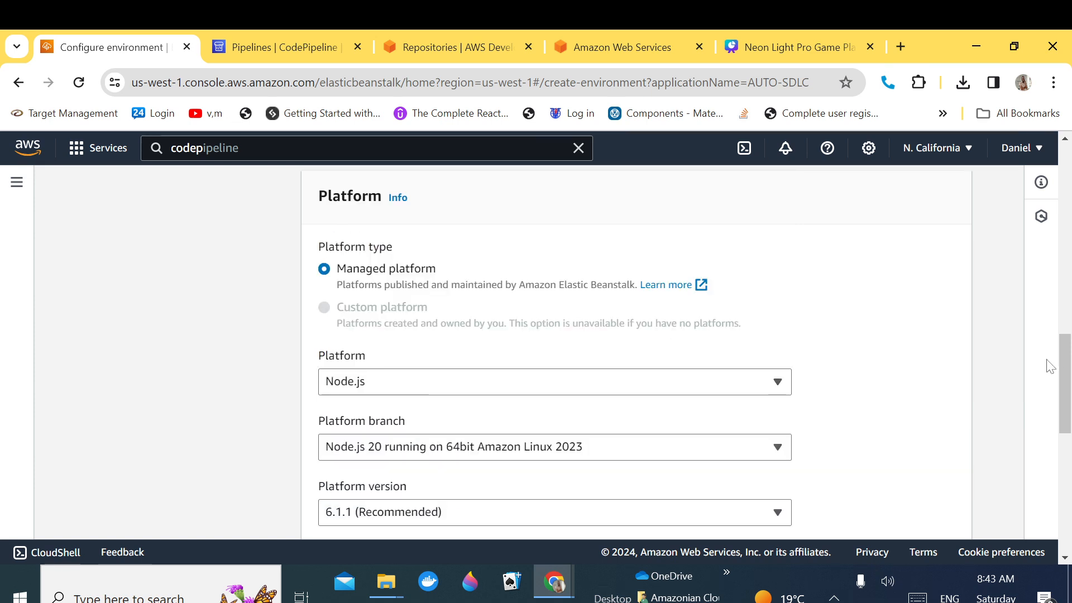
pyautogui.scroll(-3, 1063, 367)
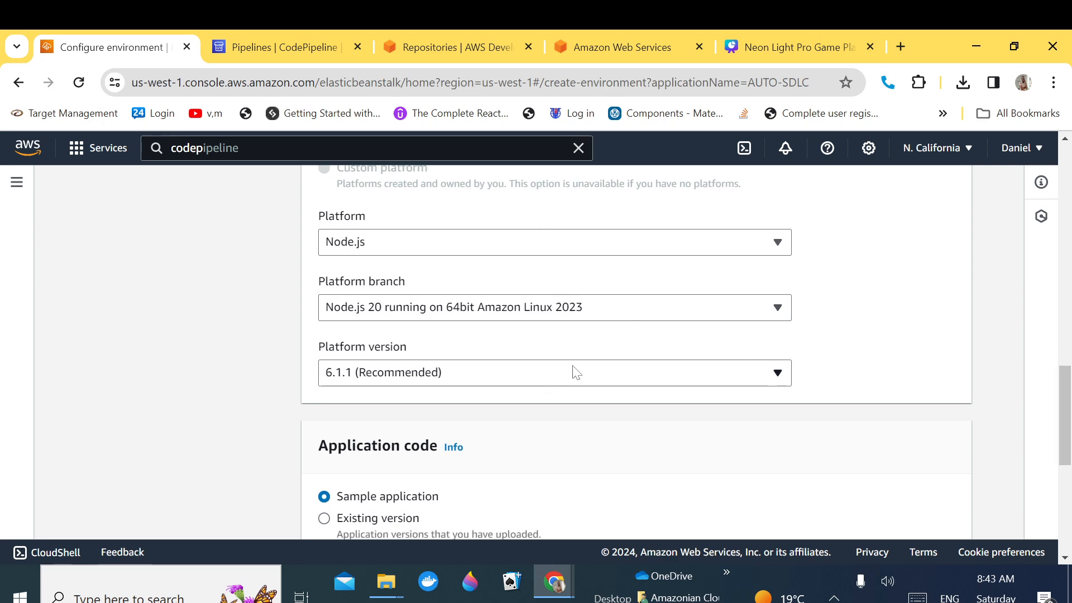
pyautogui.click(760, 312)
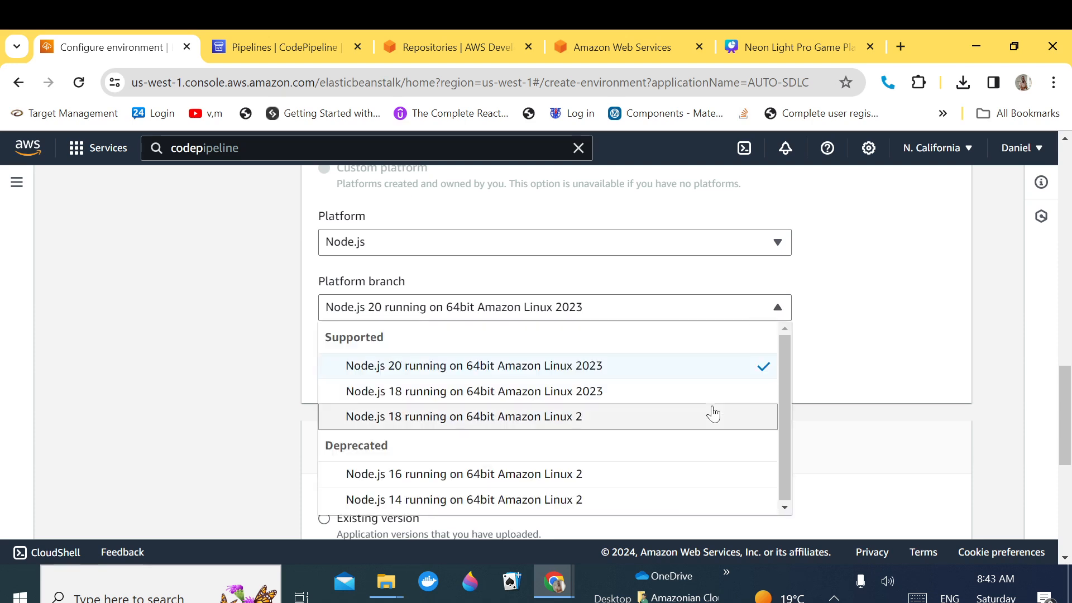
pyautogui.click(883, 335)
# Step: Keep the sample application and the Single instance (free tier eligible) preset, and proceed to the service access configuration
pyautogui.moveTo(1062, 412); pyautogui.dragTo(1061, 436)
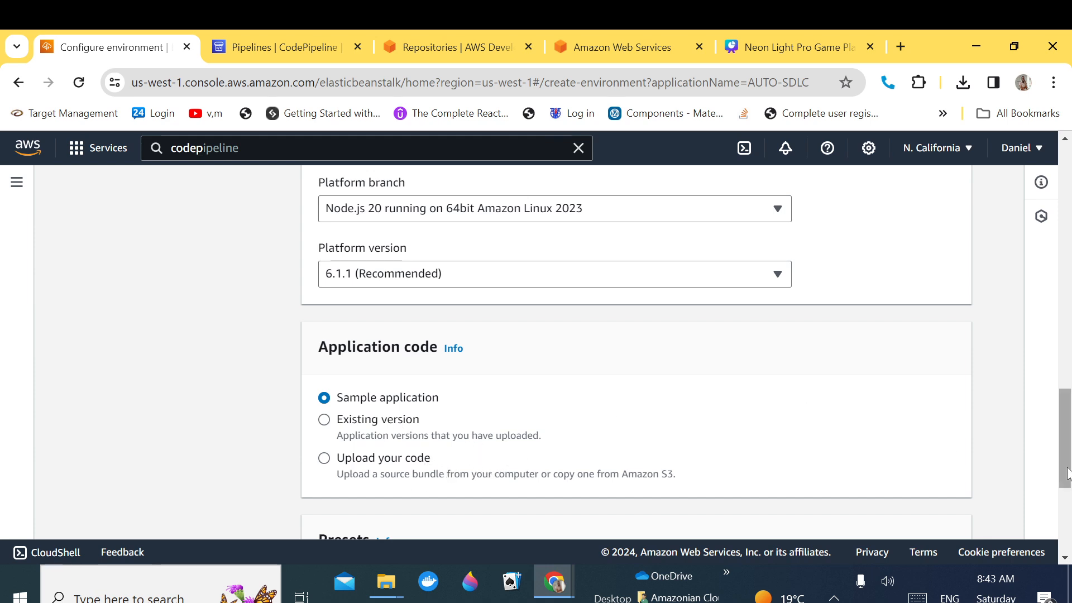
pyautogui.moveTo(1065, 473); pyautogui.dragTo(1065, 525)
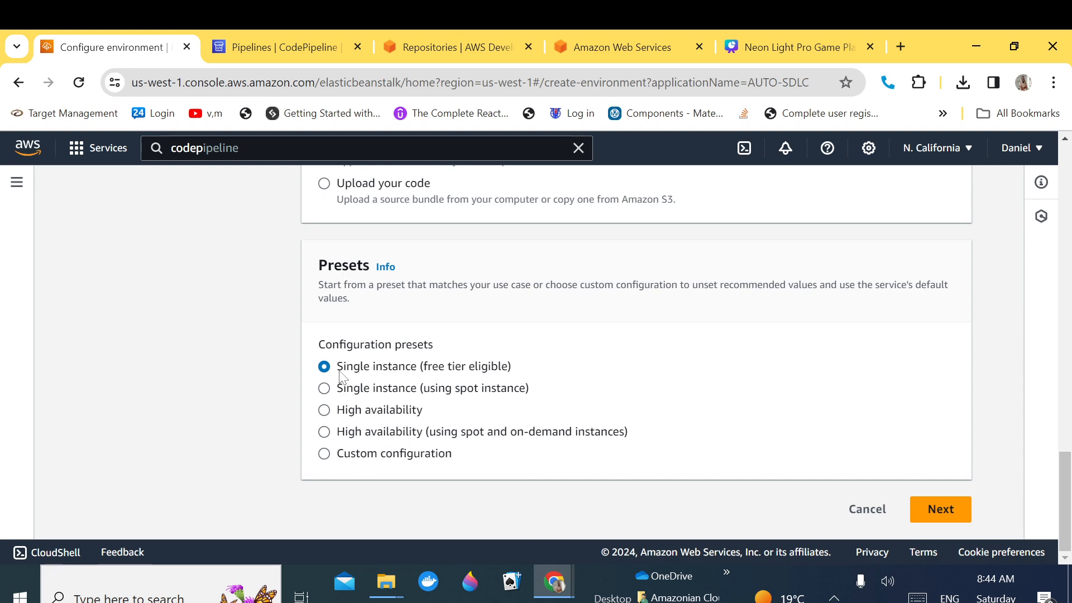
pyautogui.click(858, 509)
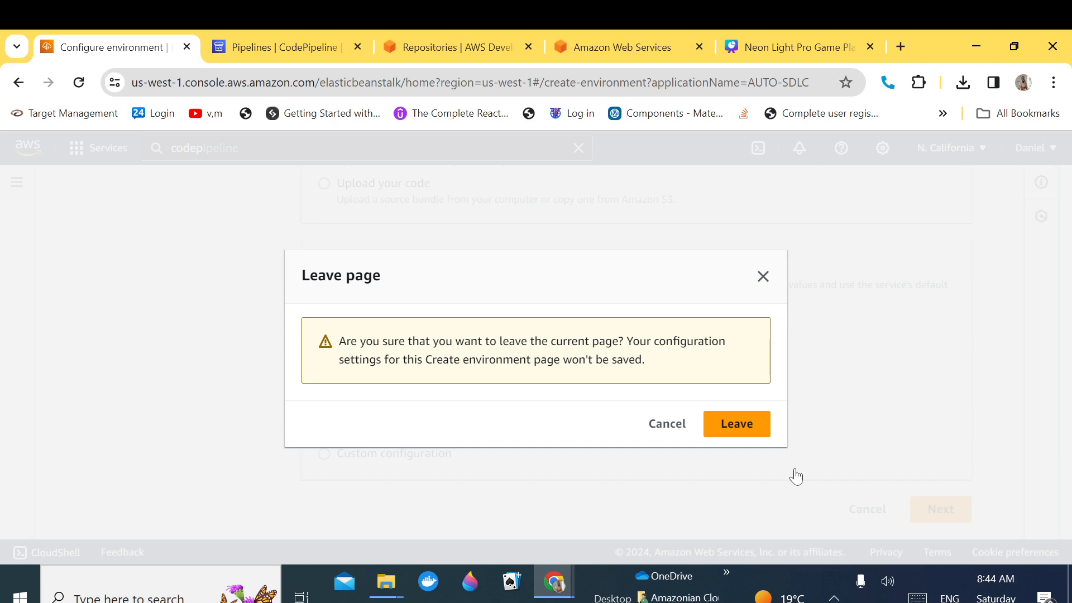
pyautogui.click(667, 426)
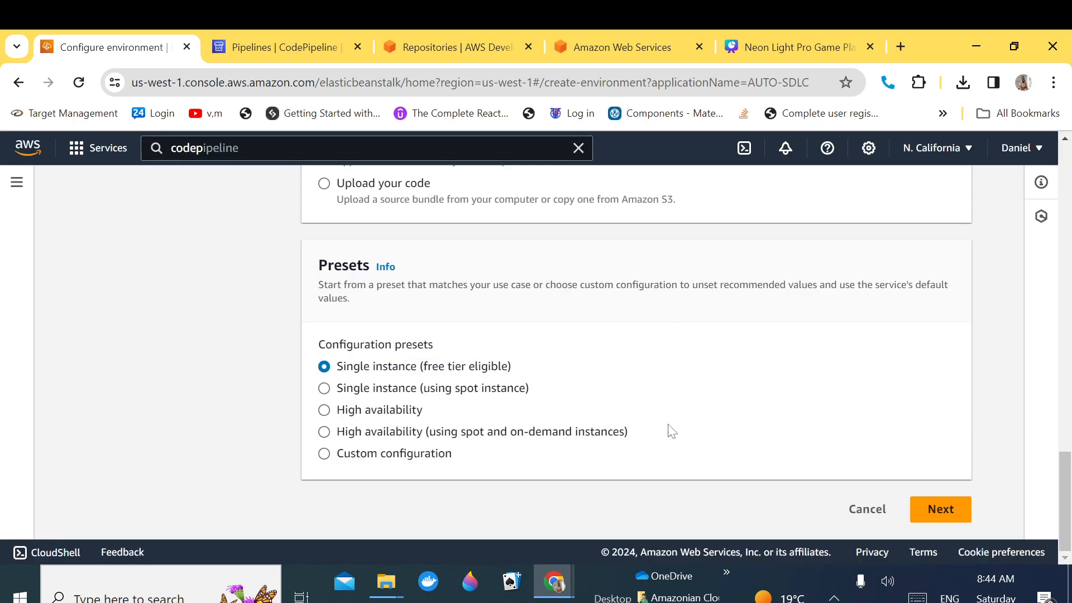
pyautogui.click(943, 510)
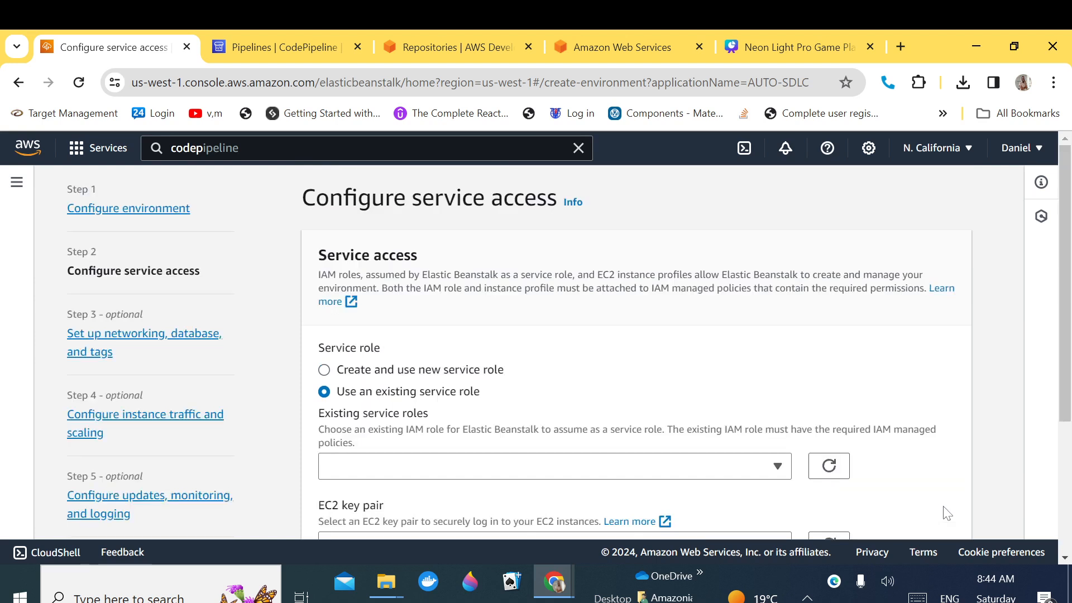
# Step: Select EC2-BEN as the EC2 key pair, keeping the existing service role and EC2 instance profile
pyautogui.moveTo(1064, 318); pyautogui.dragTo(1046, 393)
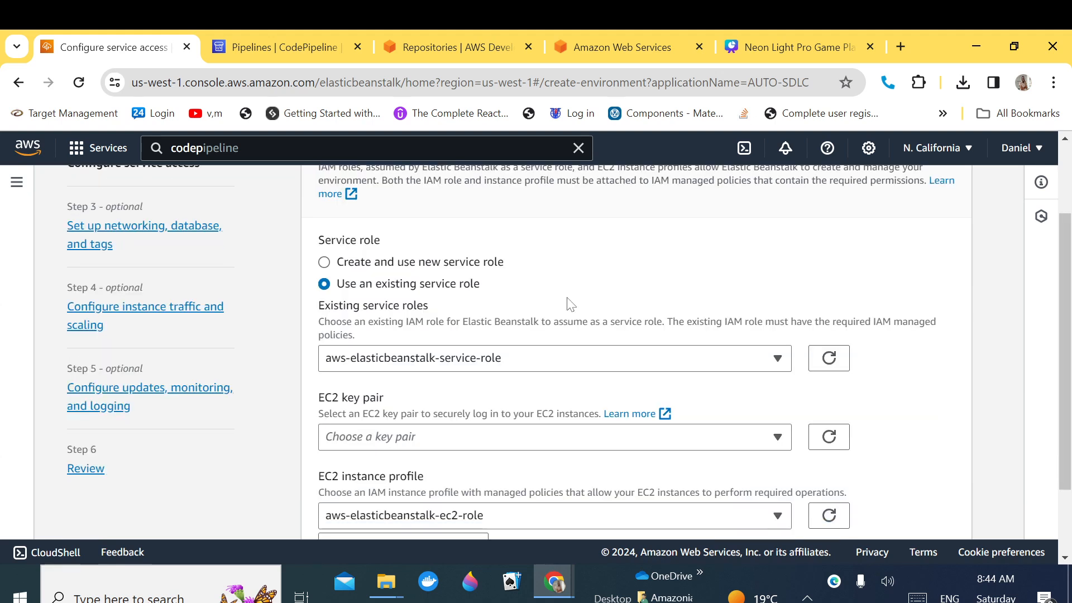
pyautogui.click(781, 427)
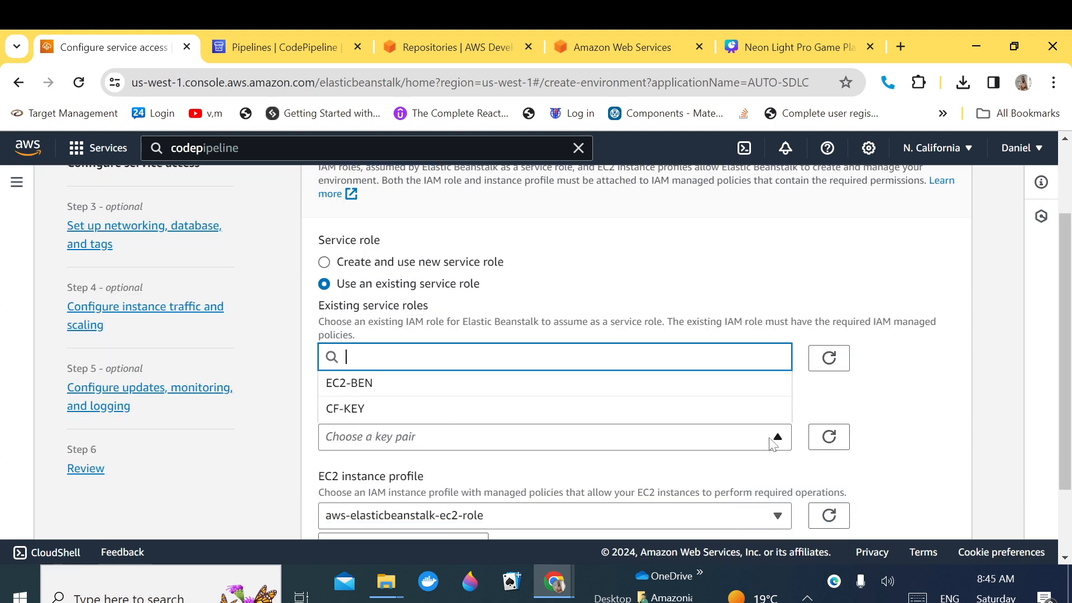
pyautogui.click(662, 385)
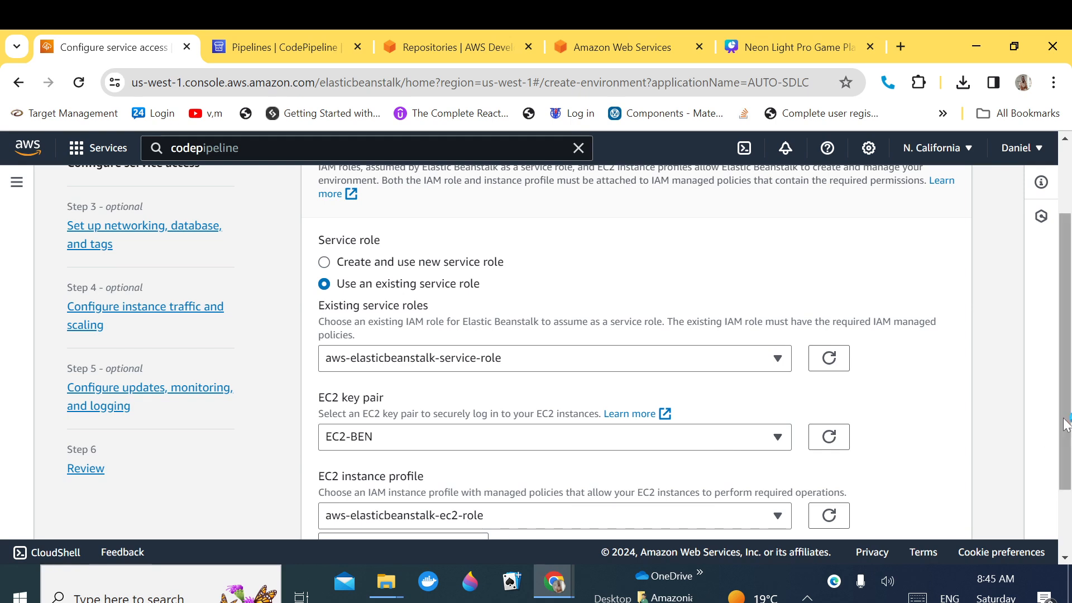
pyautogui.scroll(-3, 1050, 486)
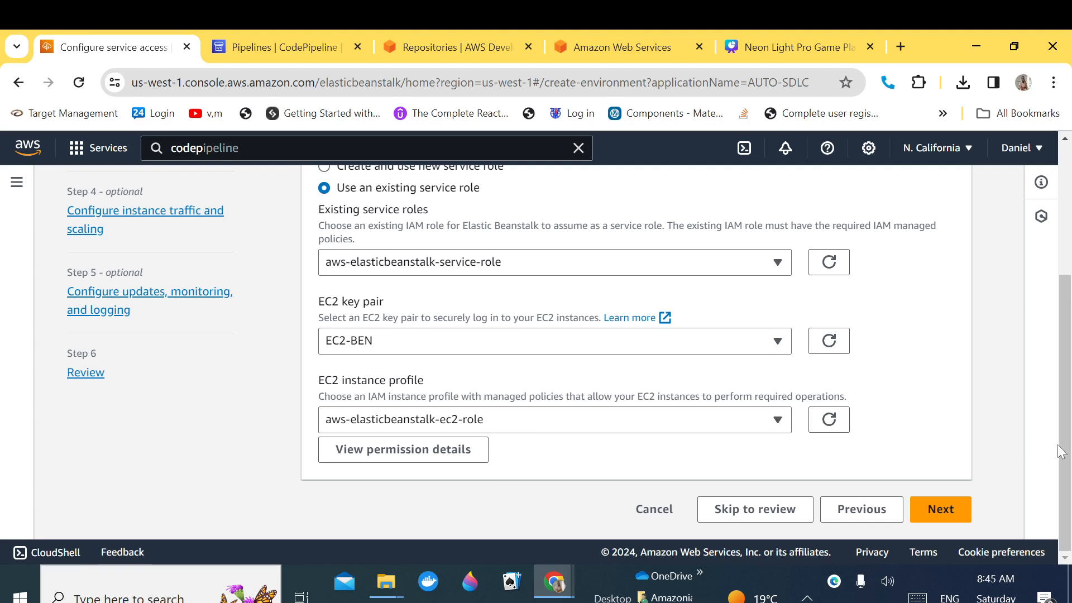
# Step: Skip the remaining optional configuration and examine the environment's settings on the review page, including environment type and instance types
pyautogui.click(762, 509)
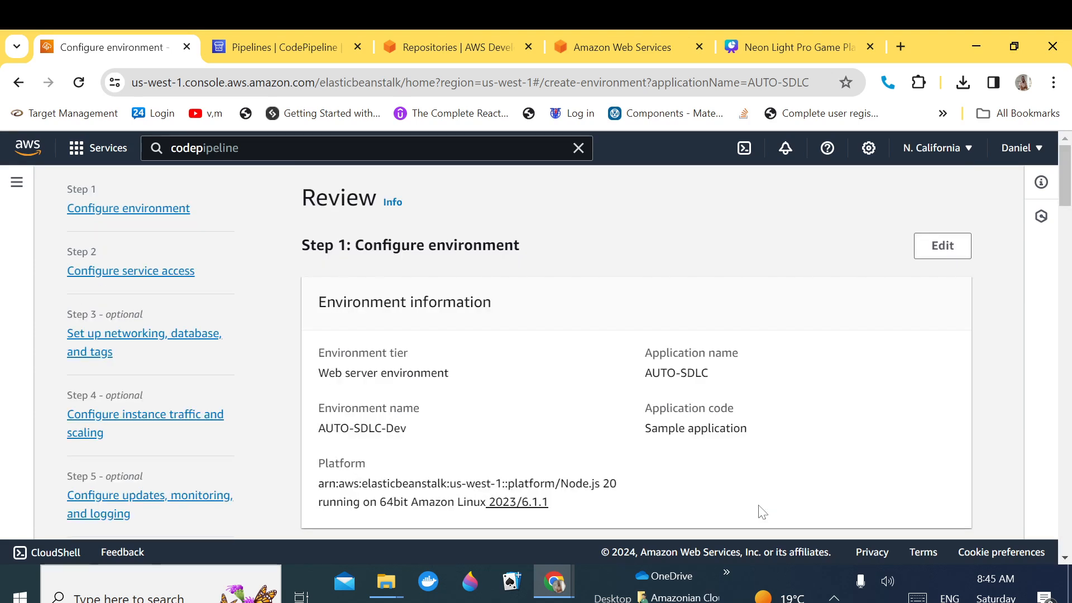
pyautogui.moveTo(1065, 199); pyautogui.dragTo(1041, 292)
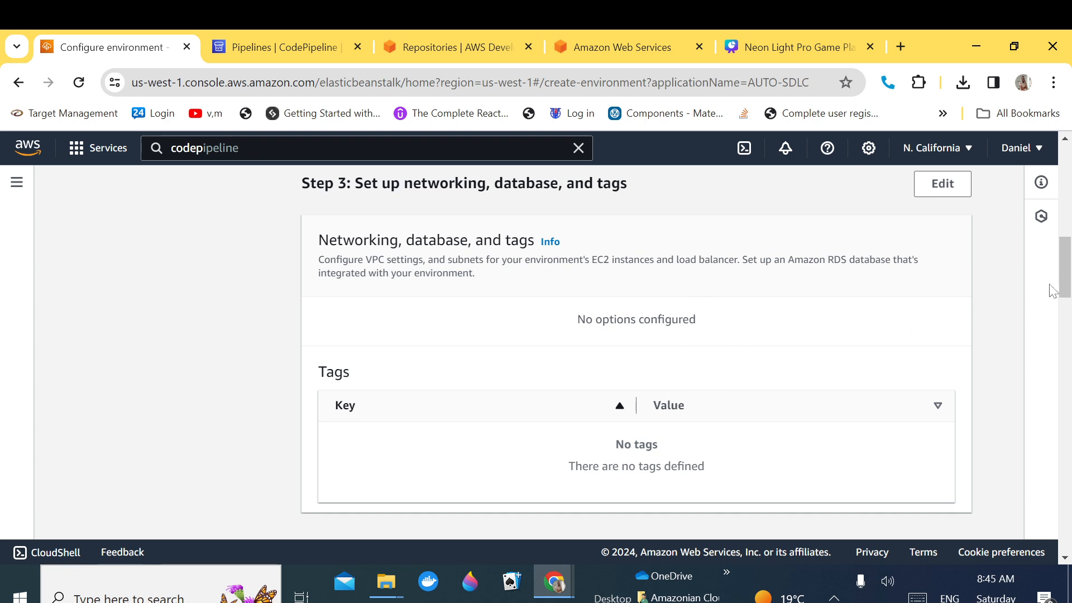
pyautogui.moveTo(1063, 288); pyautogui.dragTo(1059, 336)
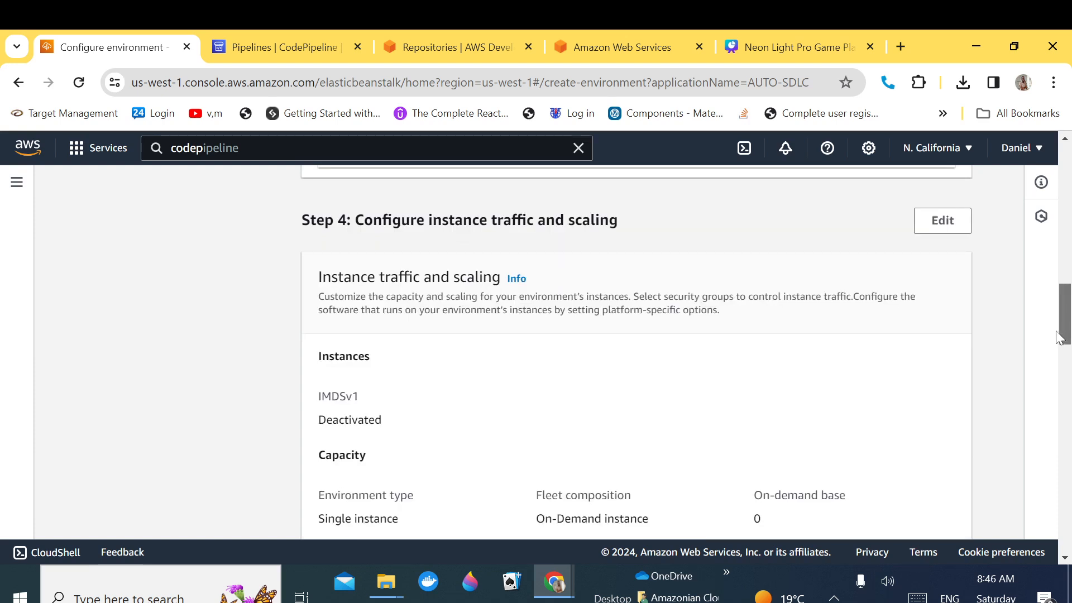
pyautogui.scroll(-3, 592, 373)
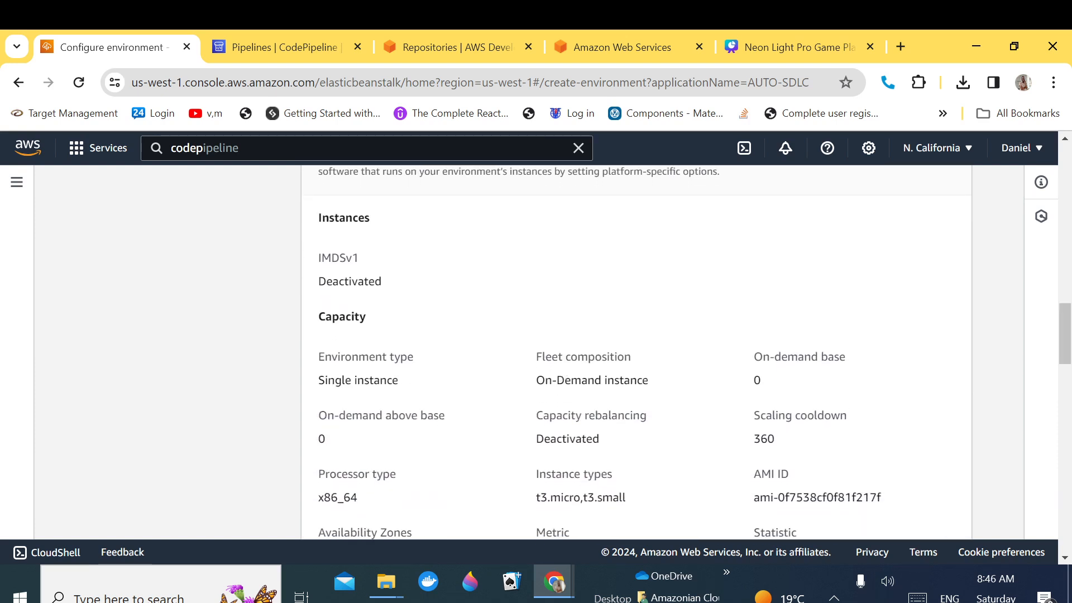
pyautogui.moveTo(412, 385); pyautogui.dragTo(321, 387)
pyautogui.moveTo(1065, 341); pyautogui.dragTo(1060, 536)
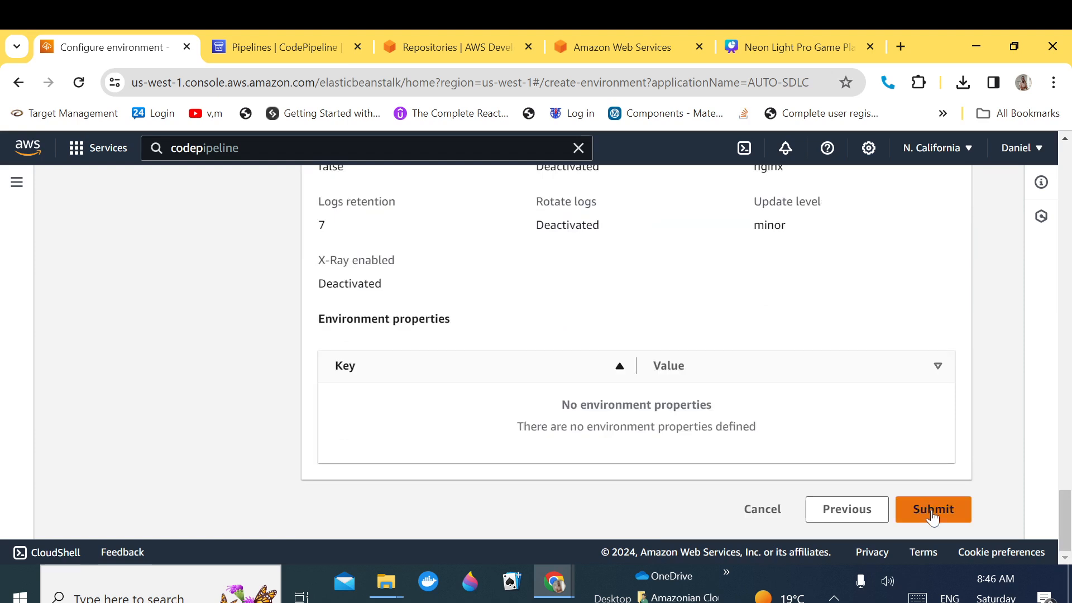
pyautogui.moveTo(1065, 508); pyautogui.dragTo(1065, 164)
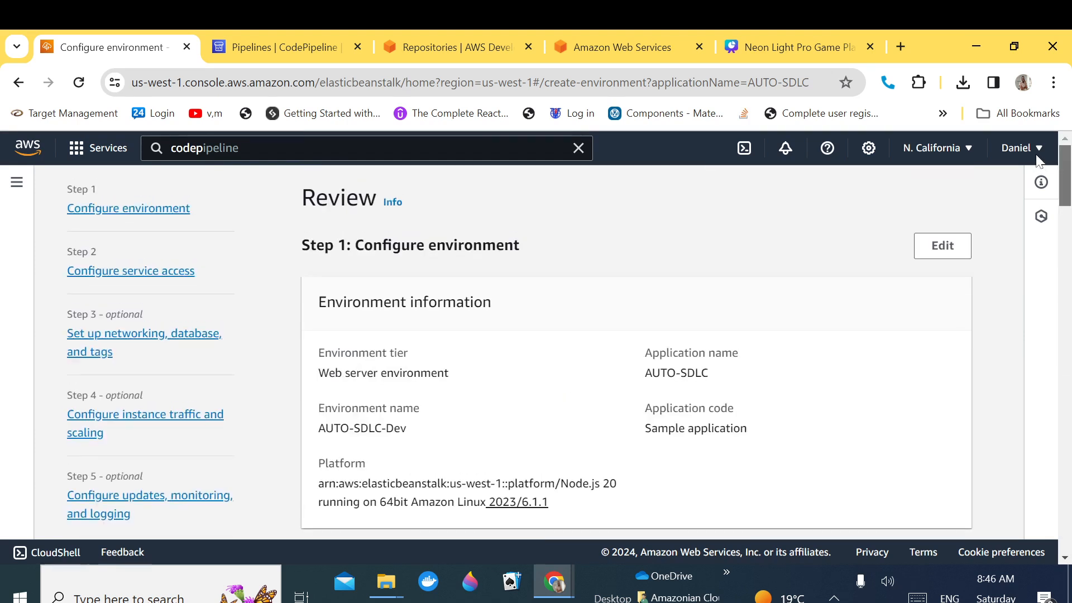
# Step: Leave the environment wizard and view the list of existing Elastic Beanstalk environments
pyautogui.click(21, 190)
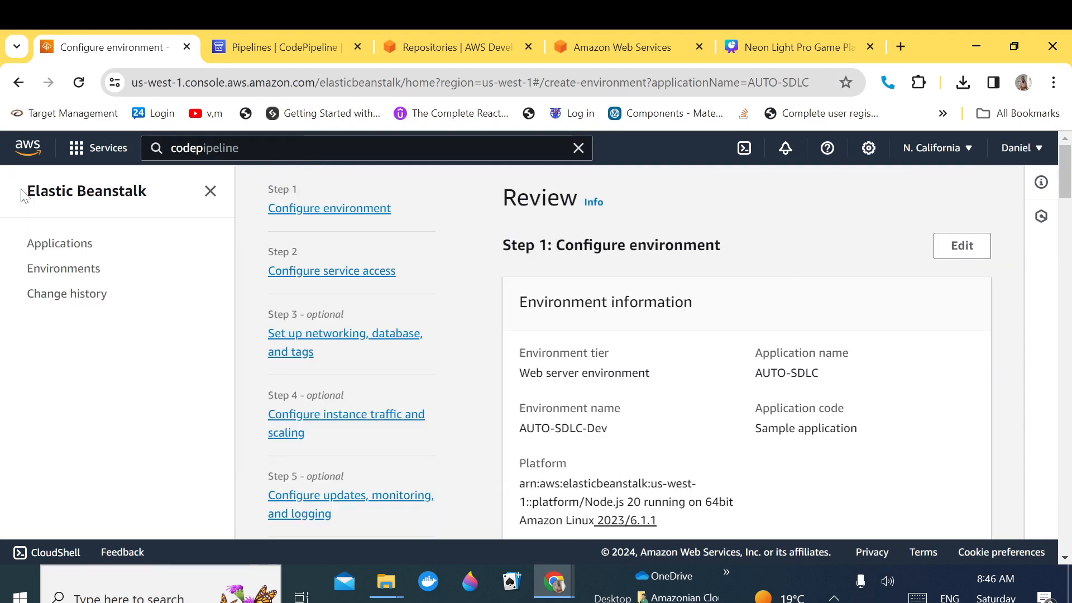
pyautogui.click(74, 276)
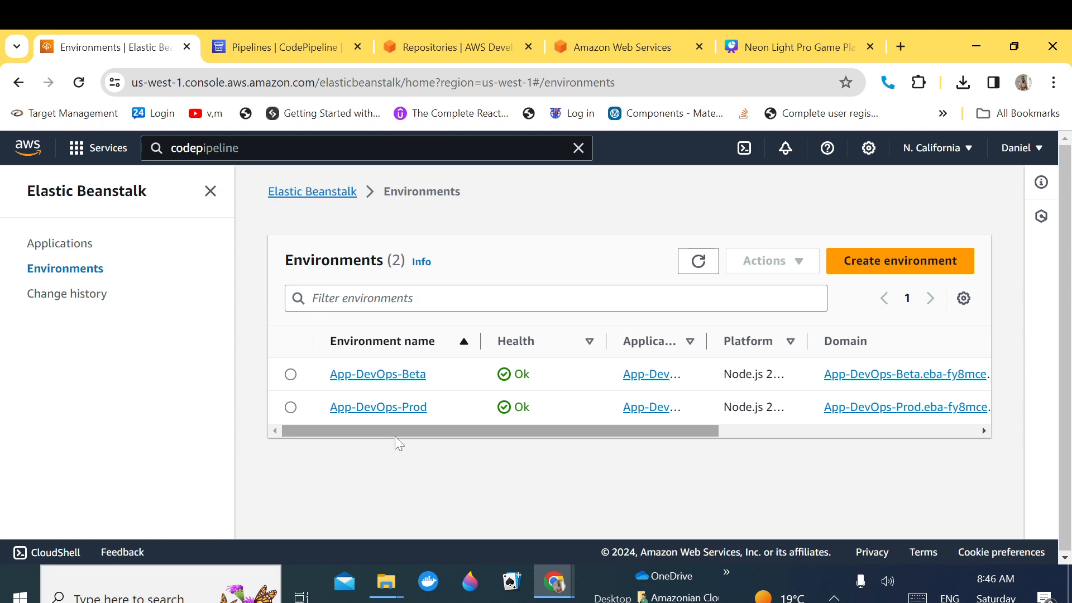
# Step: Switch to CodePipeline and delete the DevOps-DEMO pipeline, confirming with the word delete
pyautogui.click(268, 49)
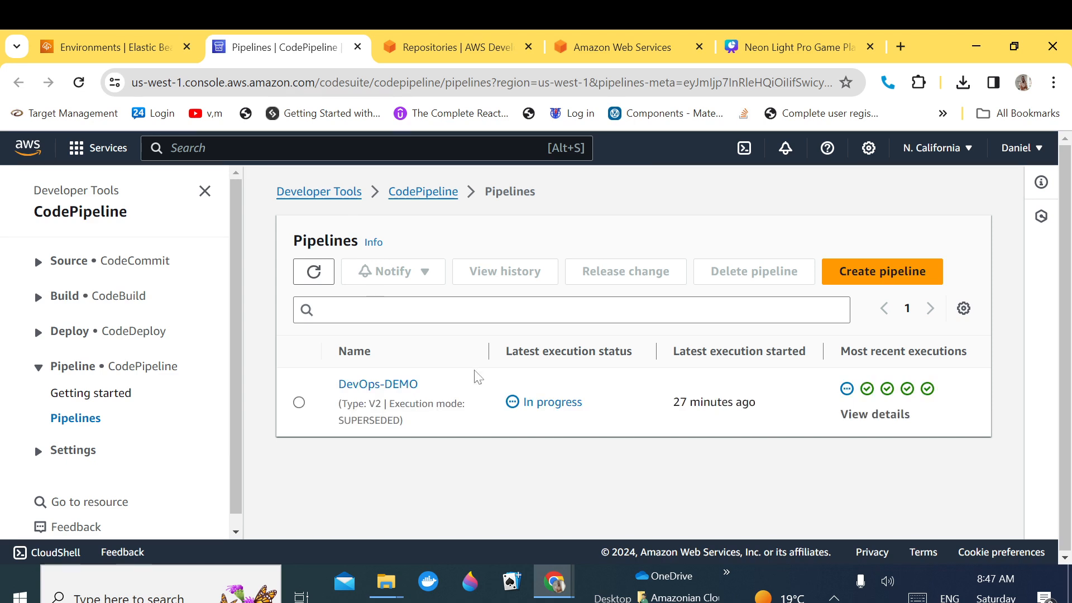
pyautogui.click(302, 406)
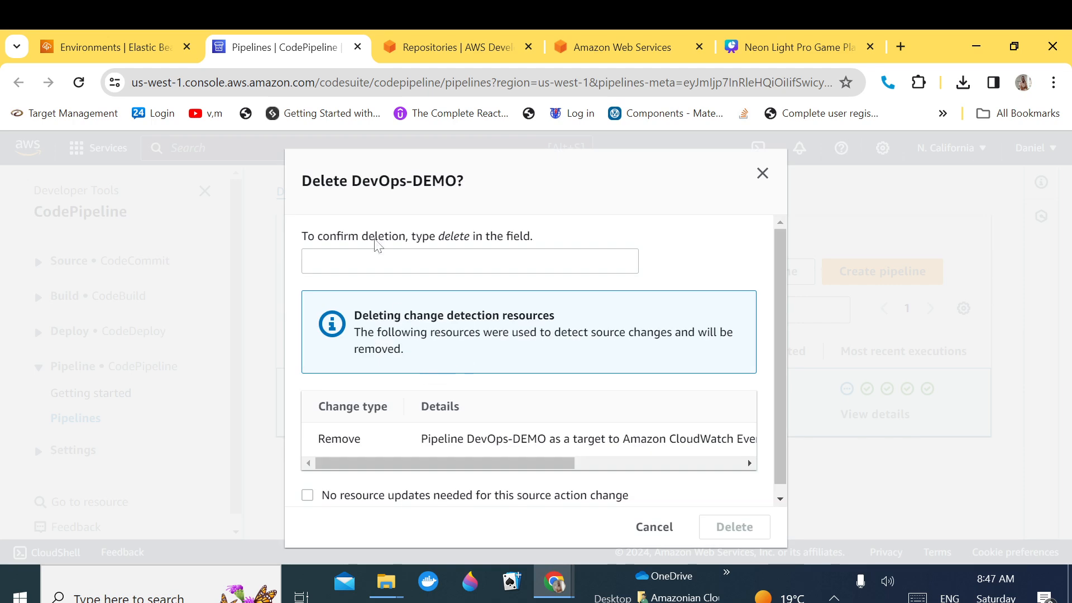
pyautogui.click(391, 261)
pyautogui.write('delete')
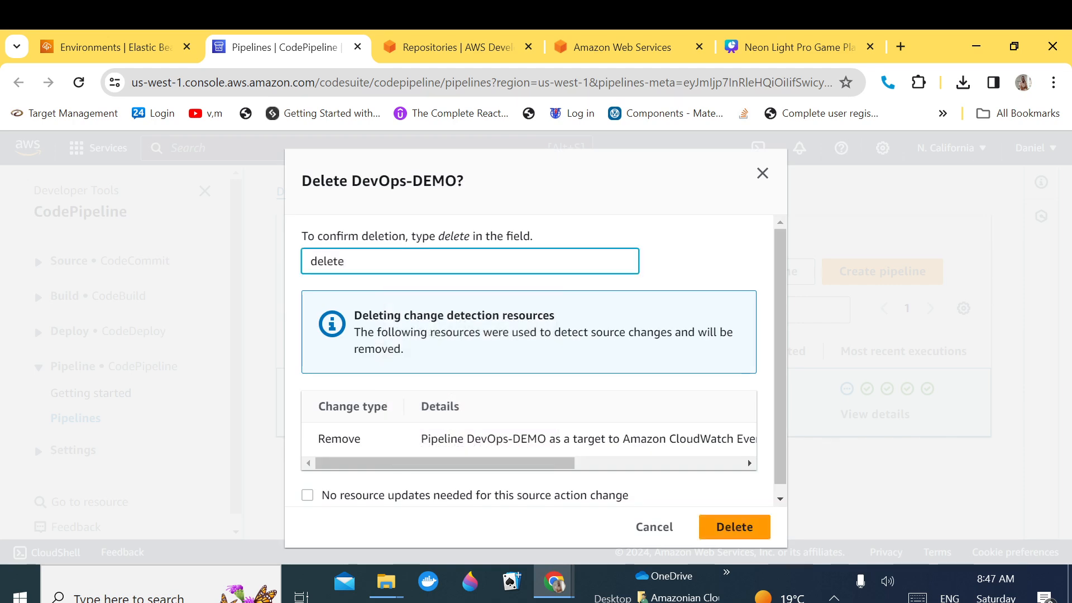
pyautogui.click(736, 530)
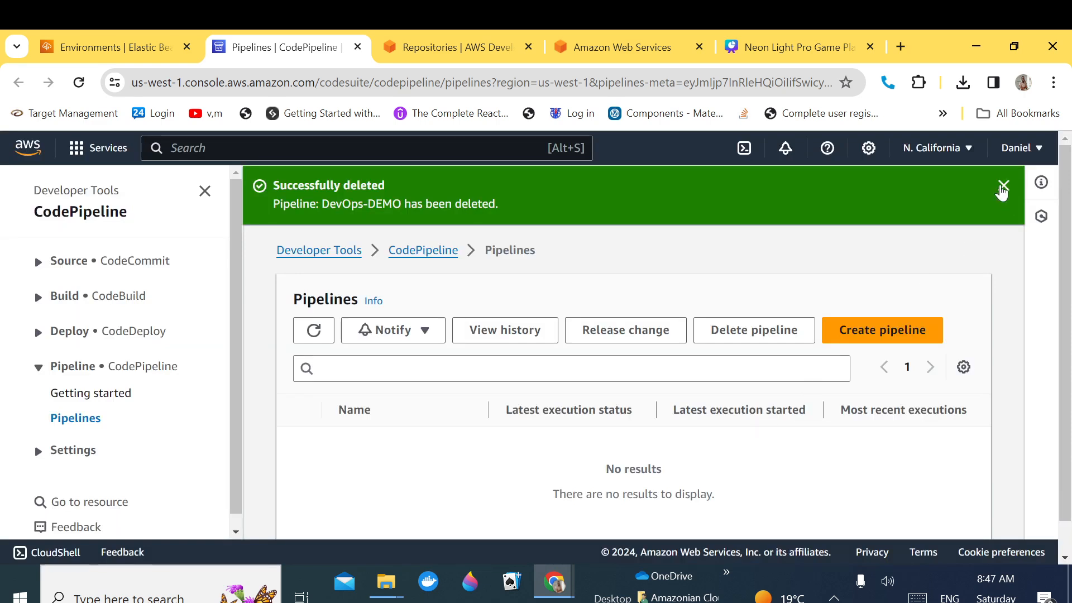
pyautogui.click(1003, 186)
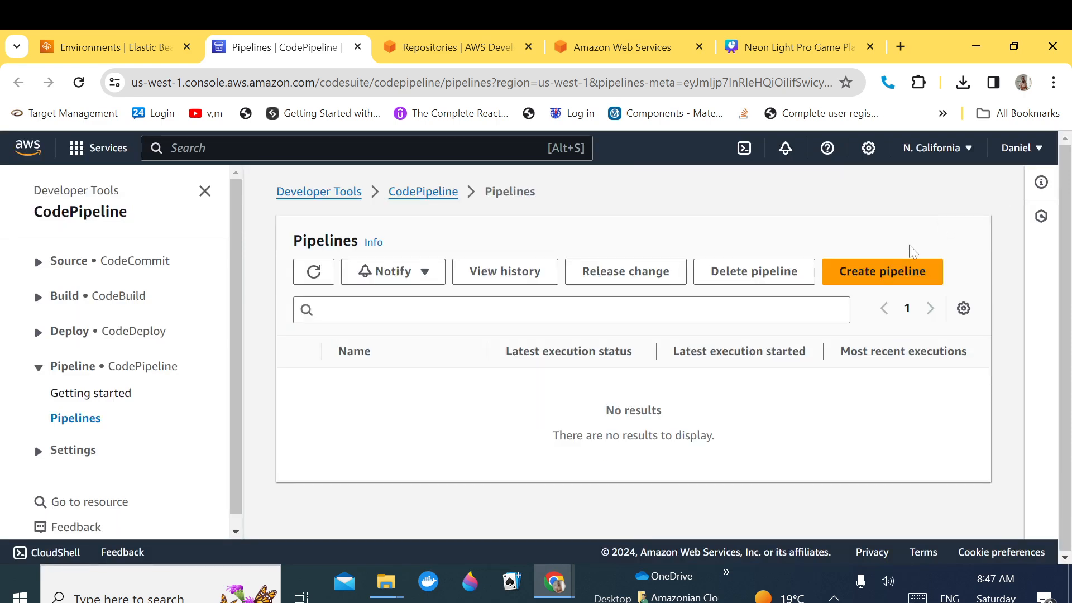
# Step: Start creating a new pipeline and name it SDLC-DEVOPS-V1
pyautogui.click(888, 272)
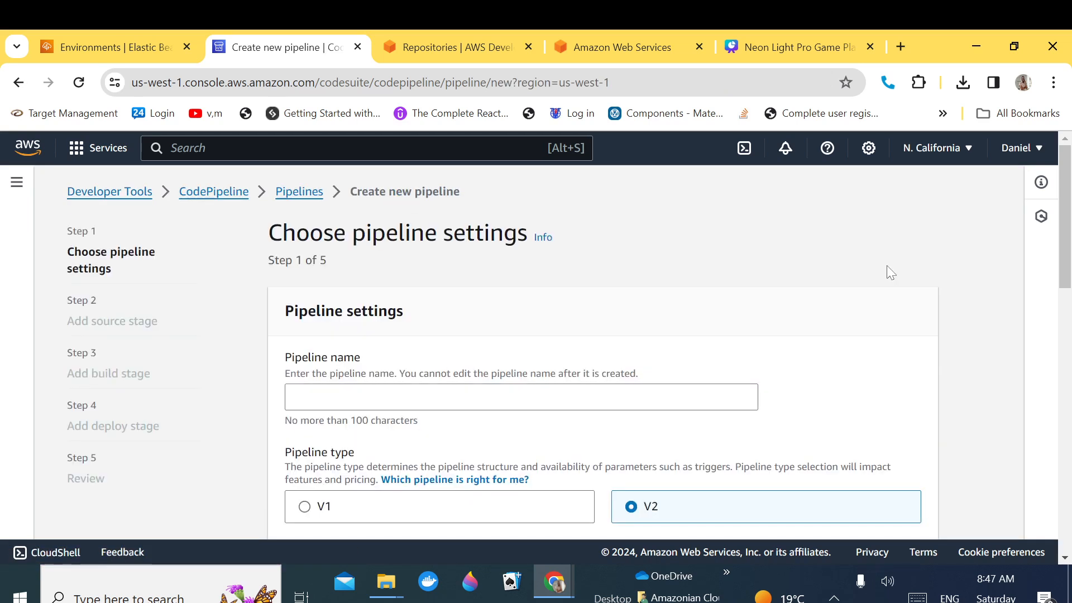
pyautogui.click(565, 399)
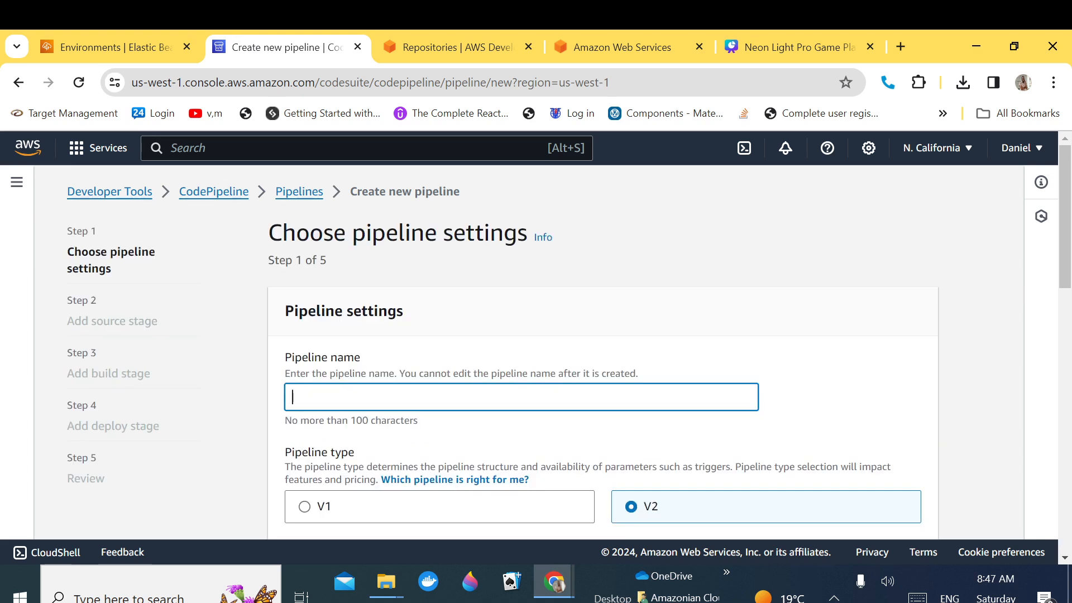
pyautogui.write('SDLC-DEVOPS-V1')
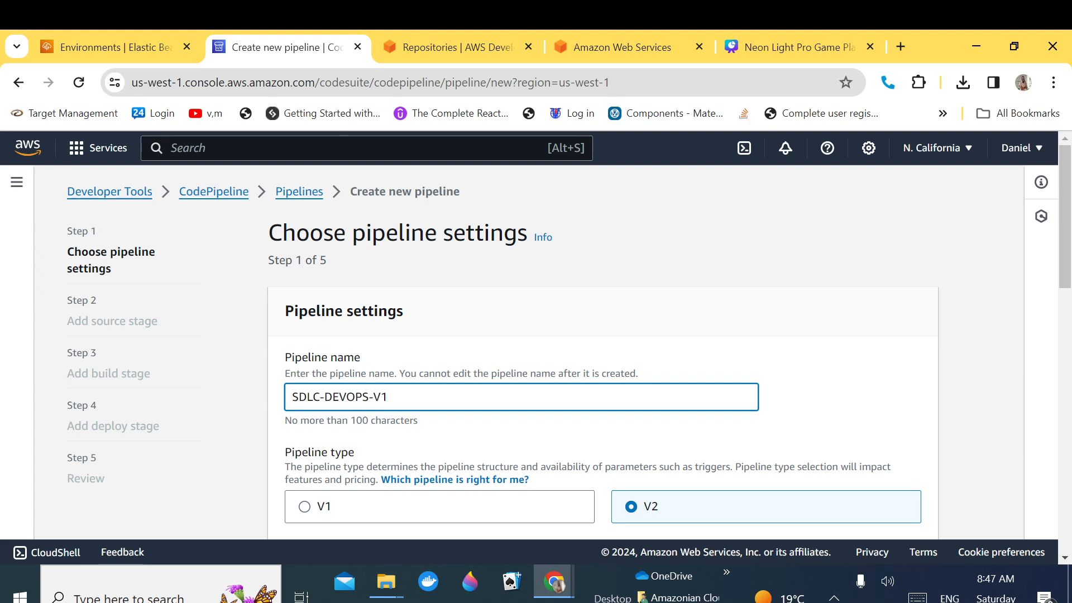
pyautogui.hotkey('ctrl', 'a')
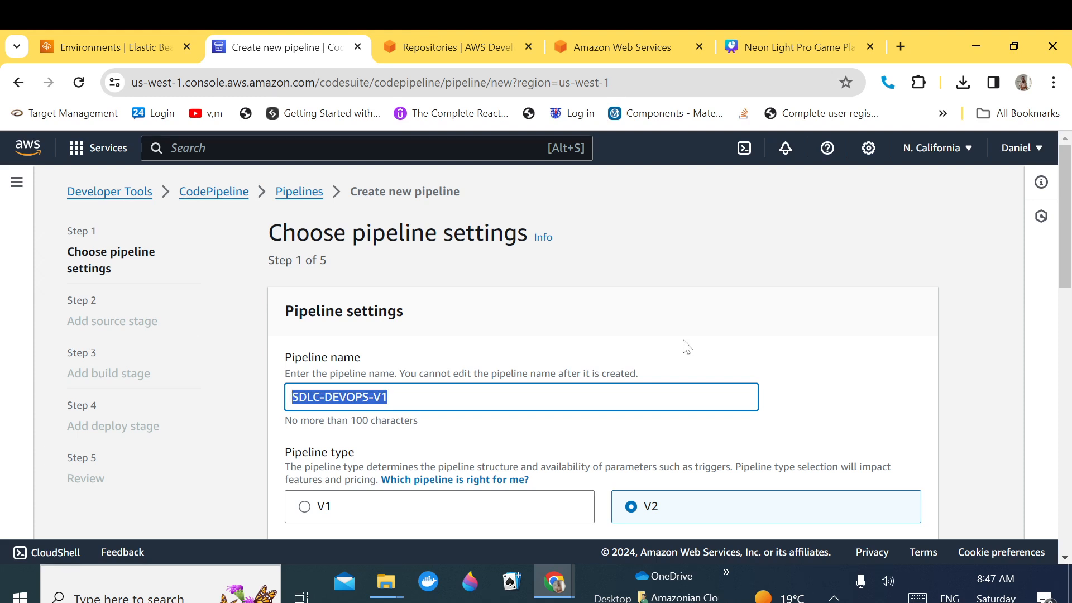
# Step: Keep pipeline type V2, Superseded execution mode and a new service role, and proceed to the source stage
pyautogui.moveTo(1059, 281); pyautogui.dragTo(1059, 326)
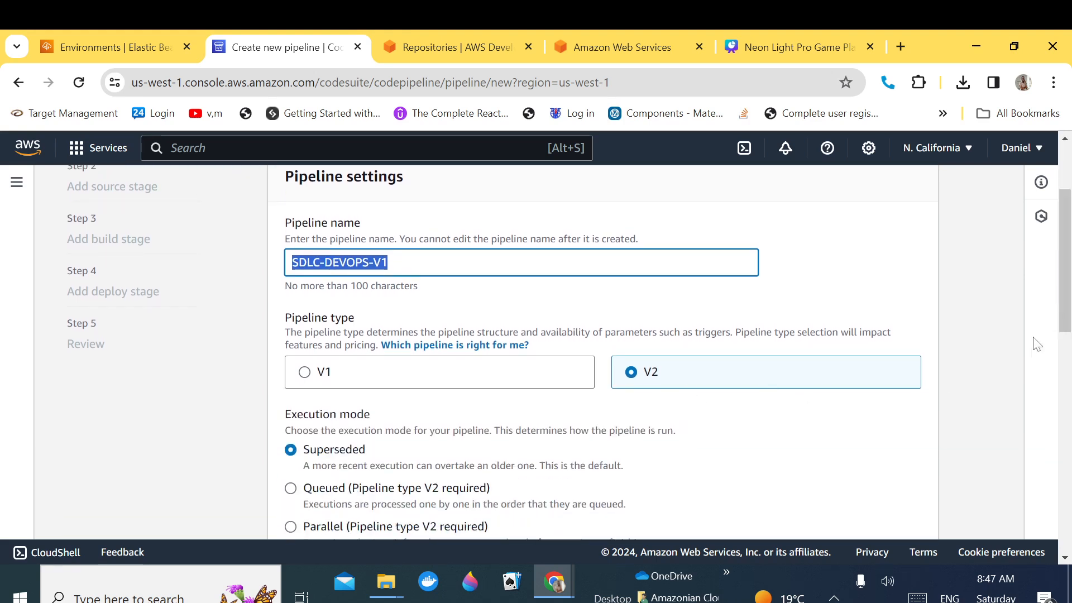
pyautogui.moveTo(1065, 324); pyautogui.dragTo(1064, 325)
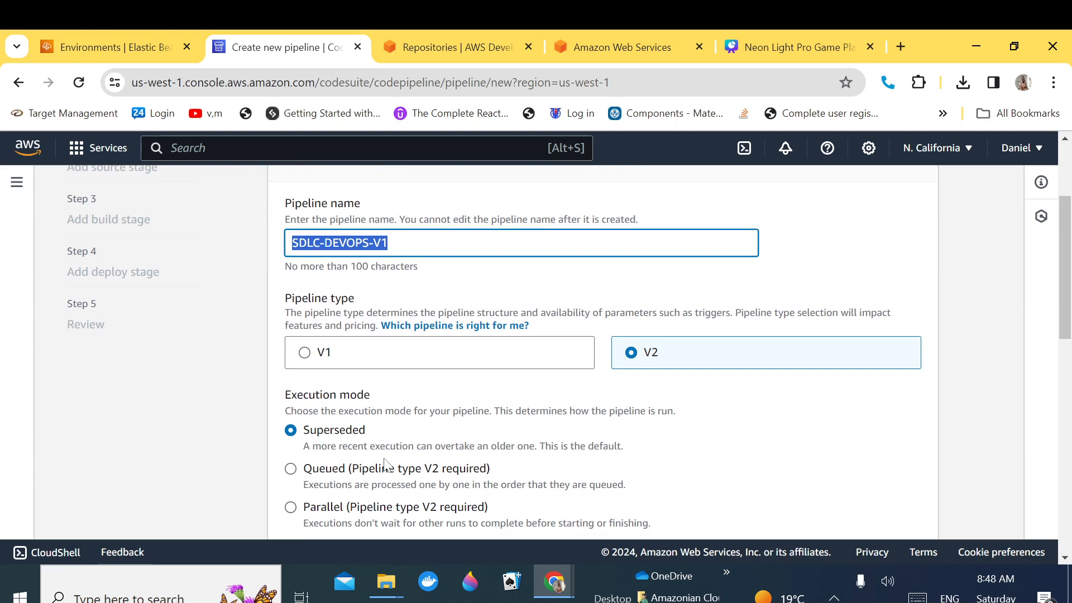
pyautogui.moveTo(1063, 326); pyautogui.dragTo(1059, 375)
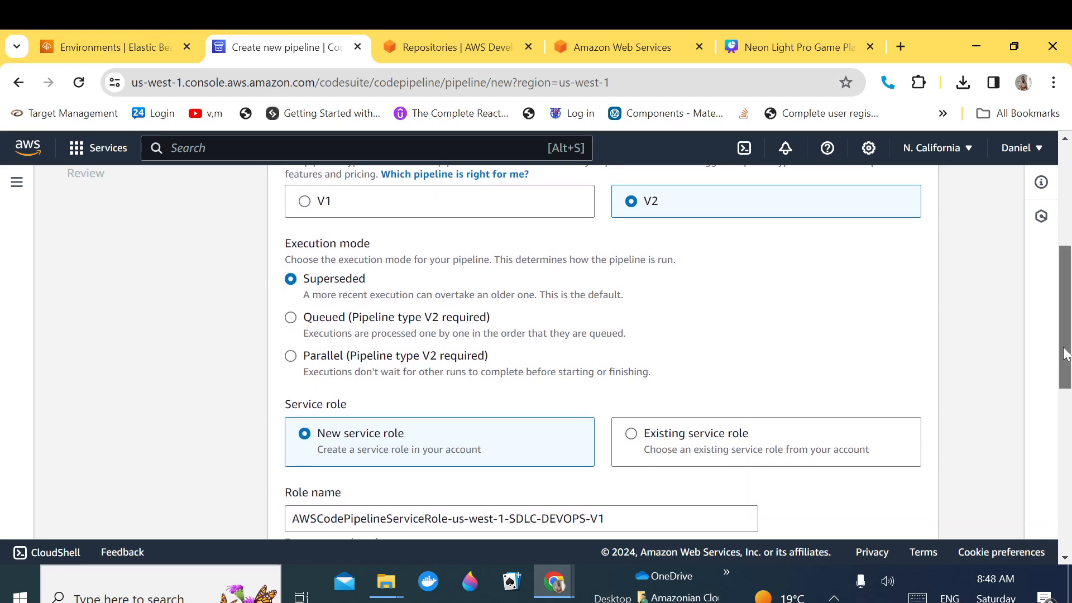
pyautogui.moveTo(1065, 357); pyautogui.dragTo(1068, 430)
pyautogui.scroll(-2, 1066, 429)
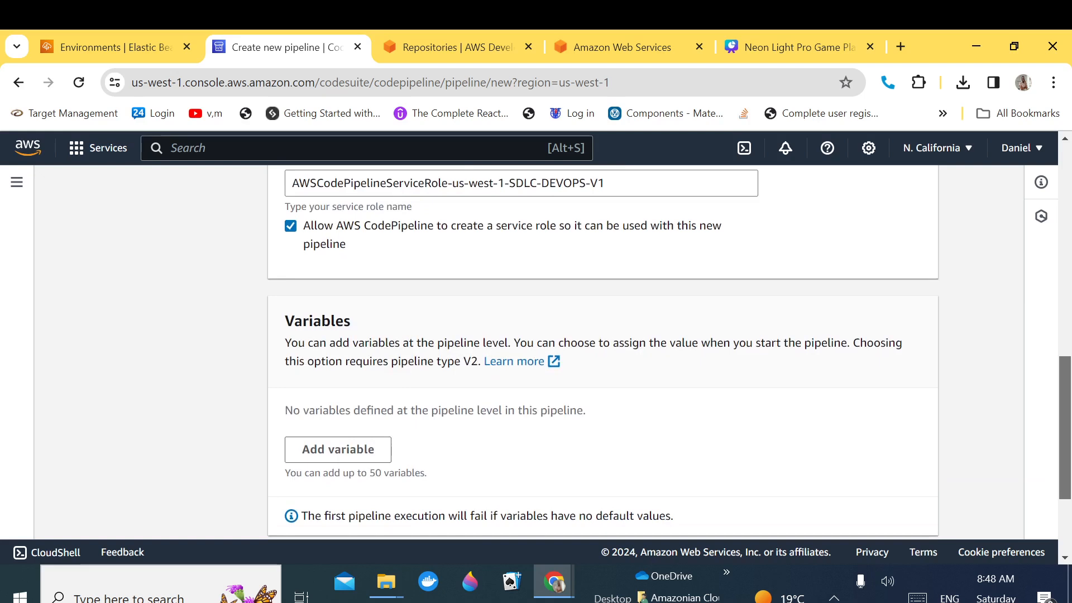
pyautogui.scroll(-3, 981, 464)
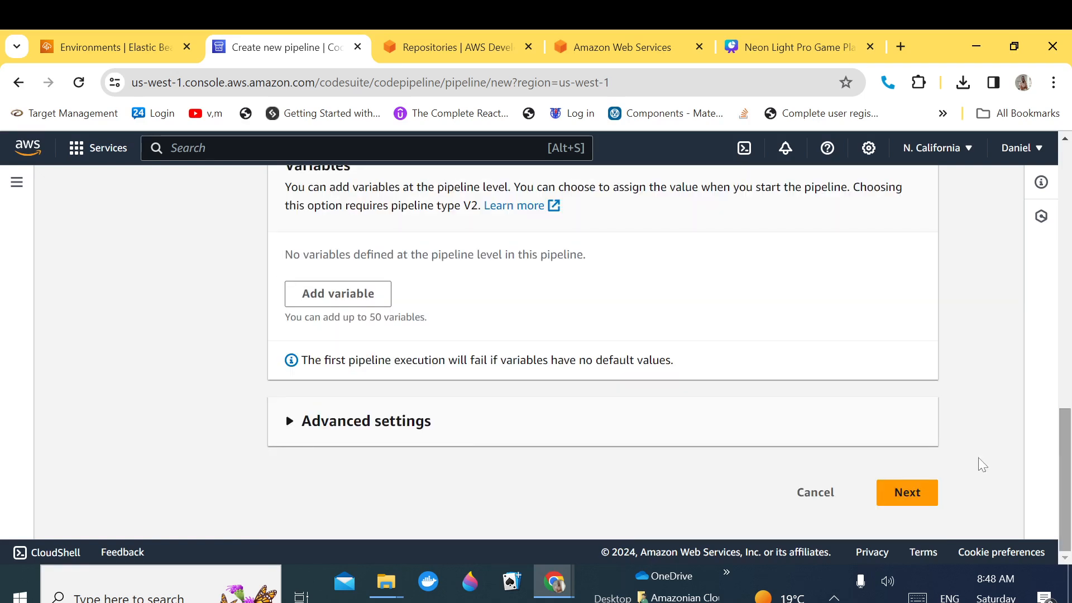
pyautogui.click(914, 494)
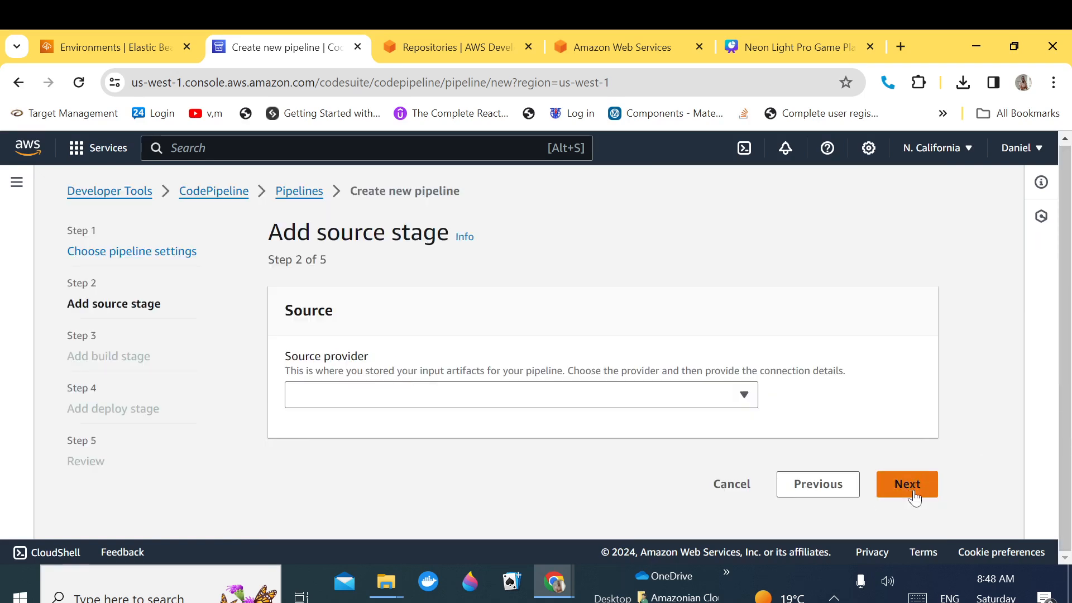
# Step: Set the pipeline's source provider to AWS CodeCommit
pyautogui.click(725, 401)
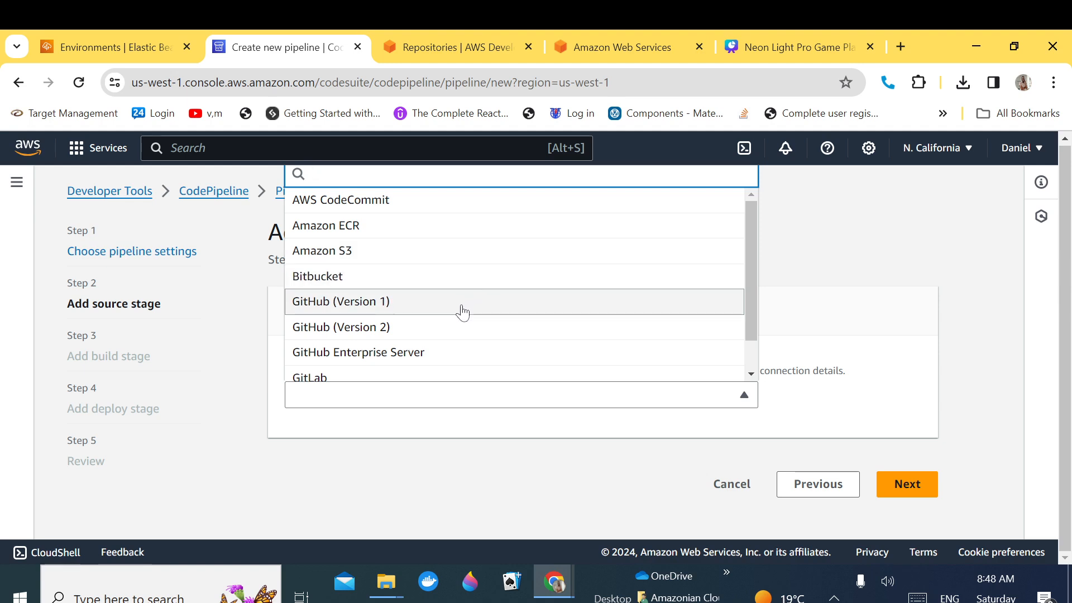
pyautogui.moveTo(749, 314); pyautogui.dragTo(748, 260)
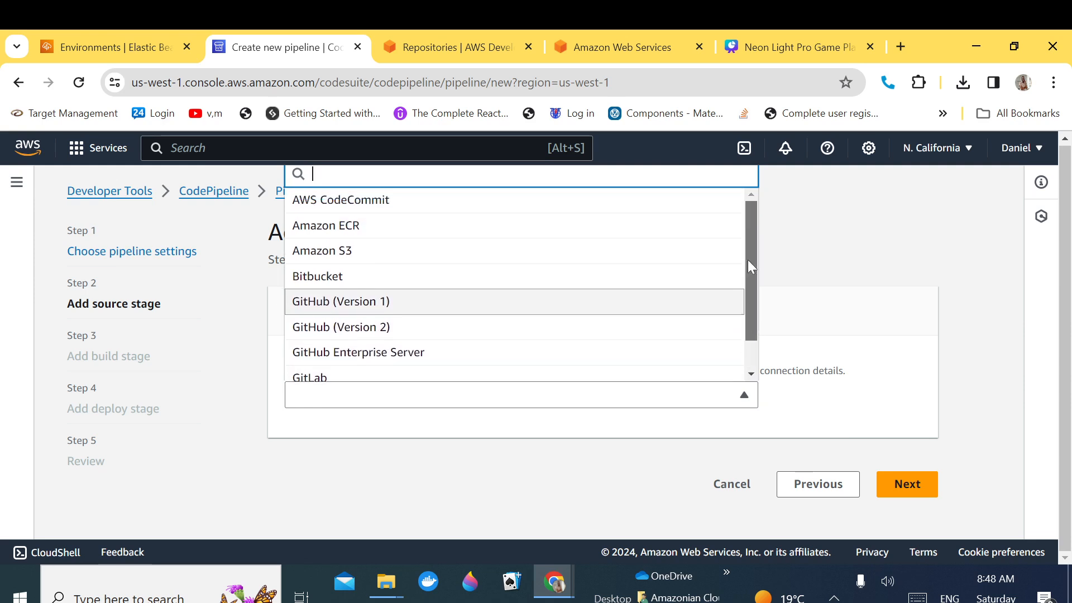
pyautogui.click(464, 207)
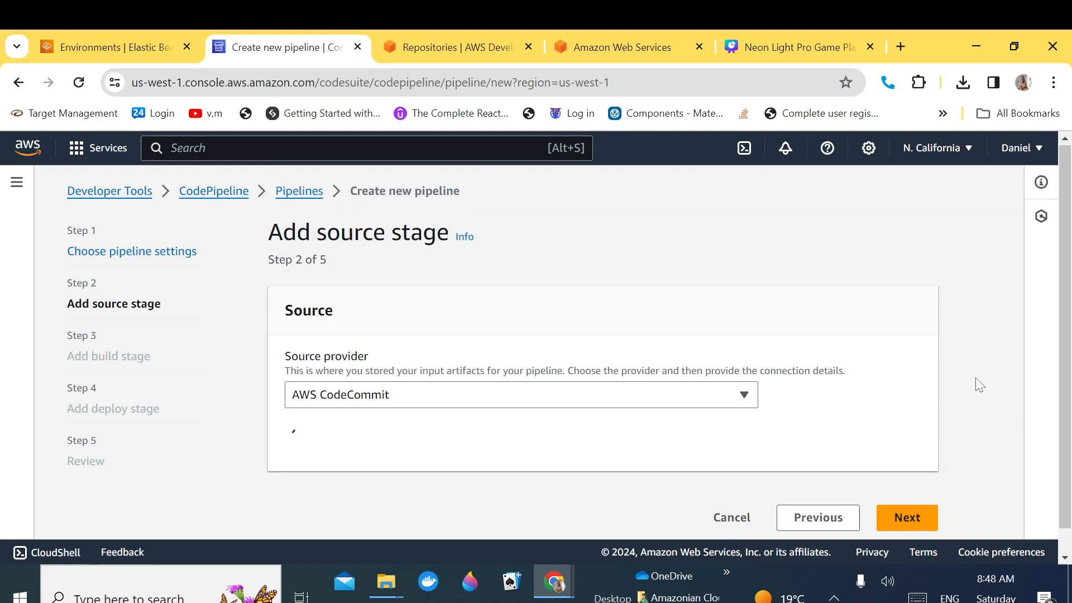
# Step: Select the NODEJS-APP-REPO repository and its master branch for the source stage
pyautogui.scroll(-1, 1063, 388)
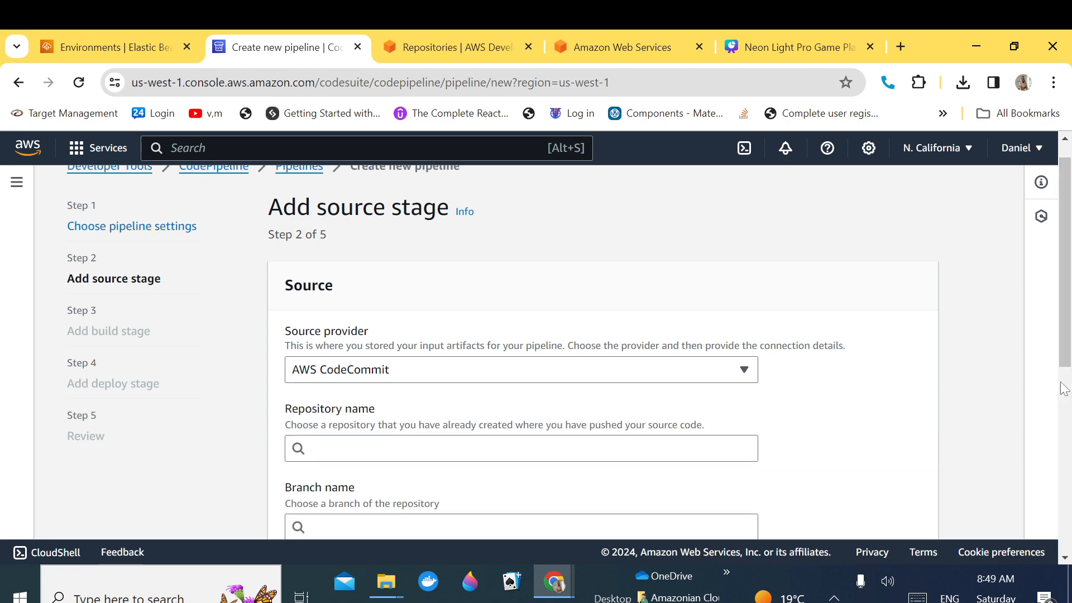
pyautogui.scroll(-1, 1065, 388)
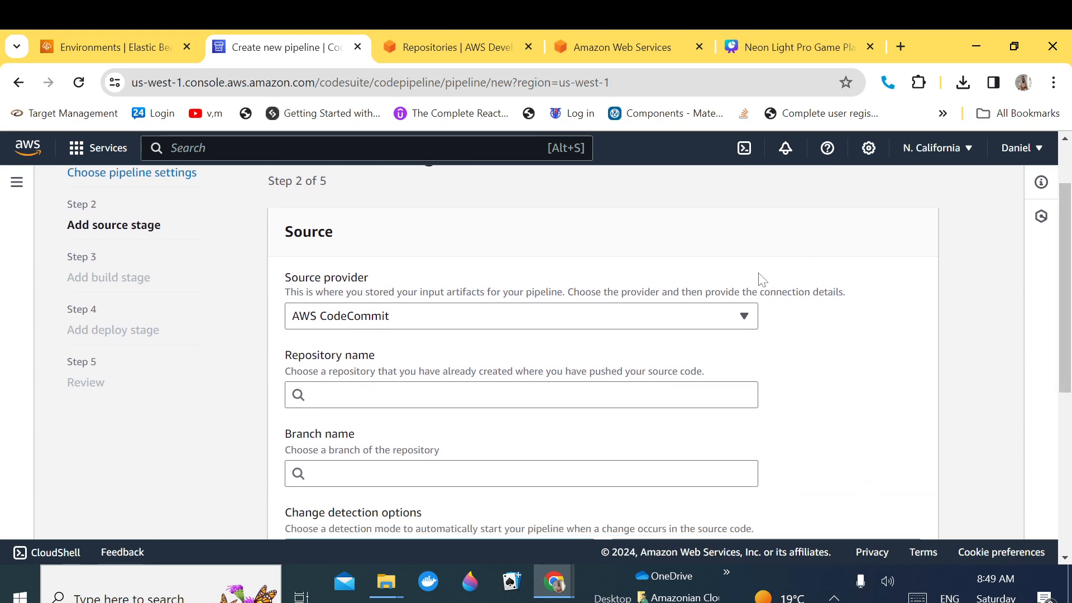
pyautogui.click(614, 395)
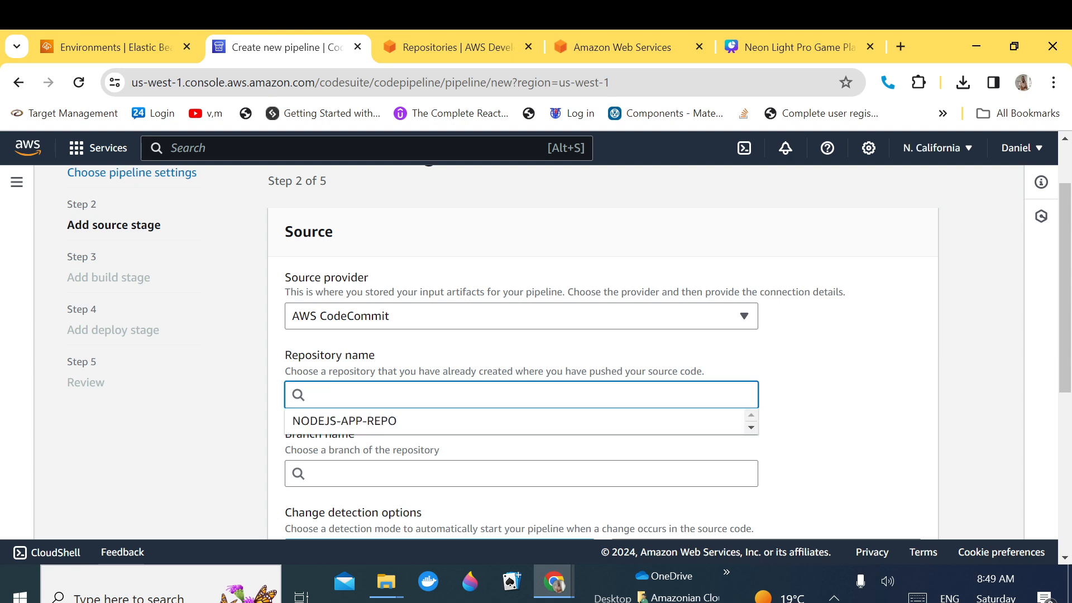
pyautogui.click(473, 424)
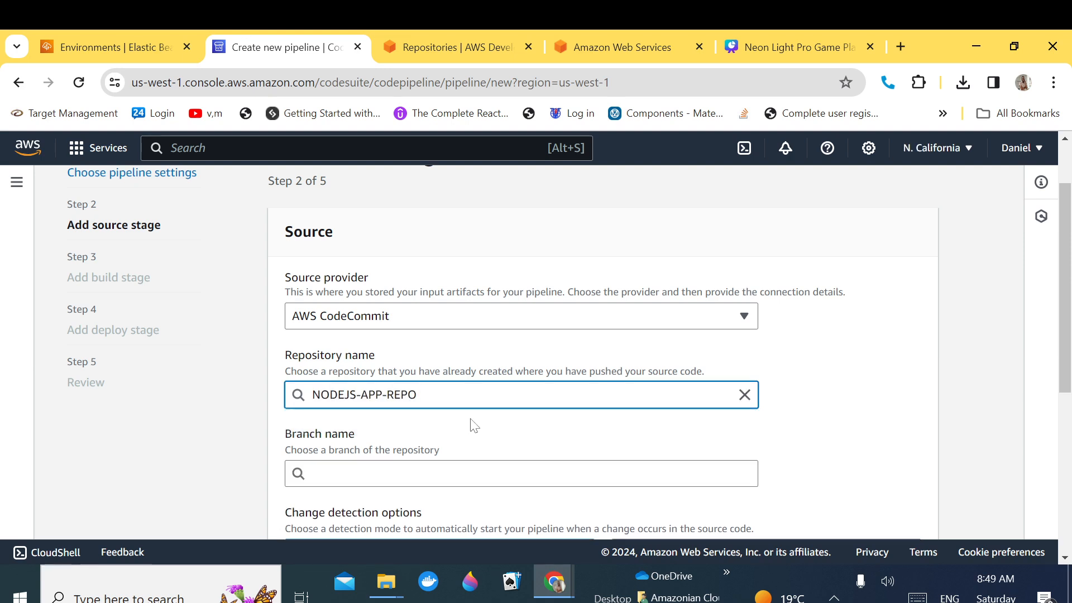
pyautogui.moveTo(1064, 379); pyautogui.dragTo(1064, 416)
pyautogui.click(522, 401)
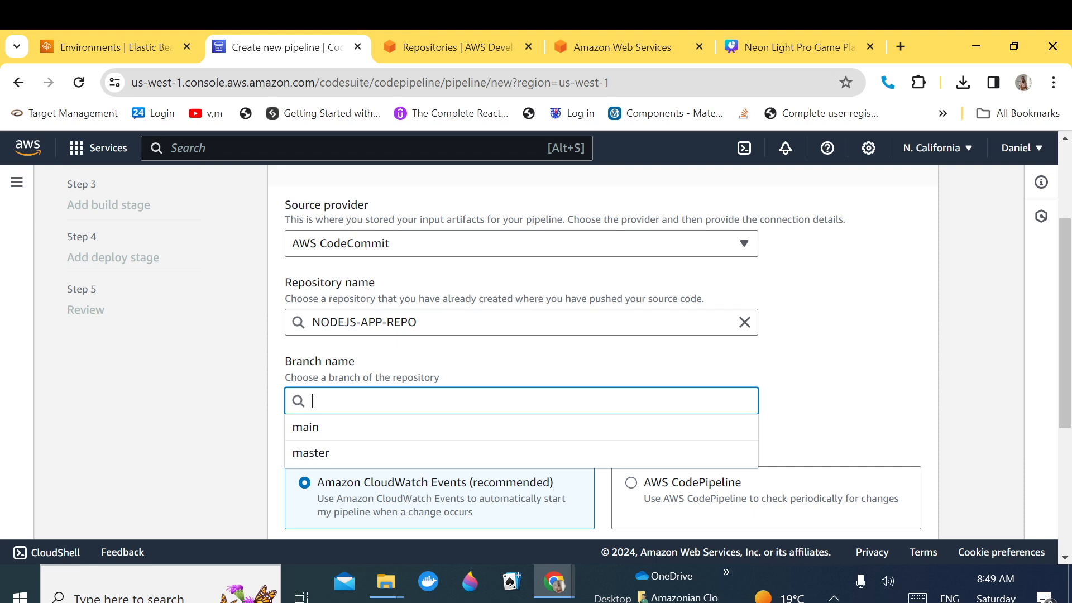
pyautogui.click(492, 454)
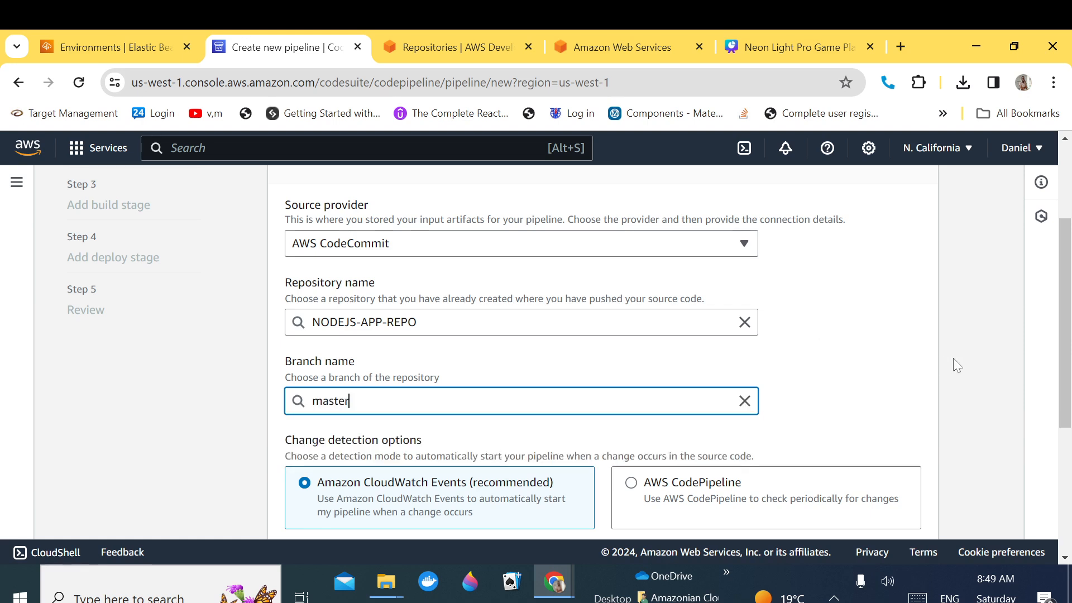
# Step: Keep Amazon CloudWatch Events change detection and the CodePipeline default artifact format, and proceed to the build stage
pyautogui.scroll(-2, 1060, 369)
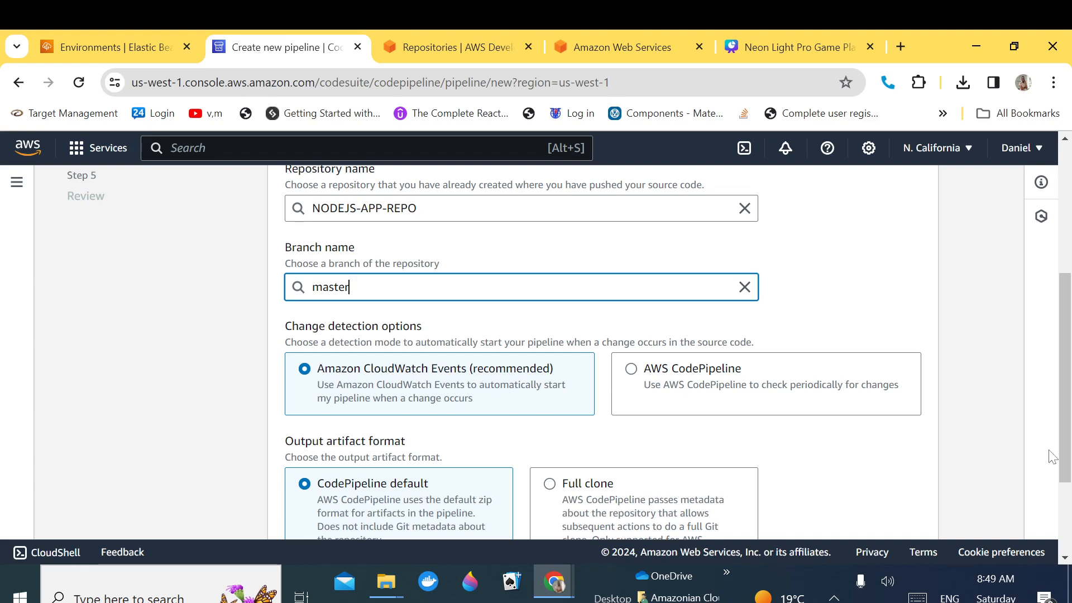
pyautogui.moveTo(1061, 452); pyautogui.dragTo(1060, 487)
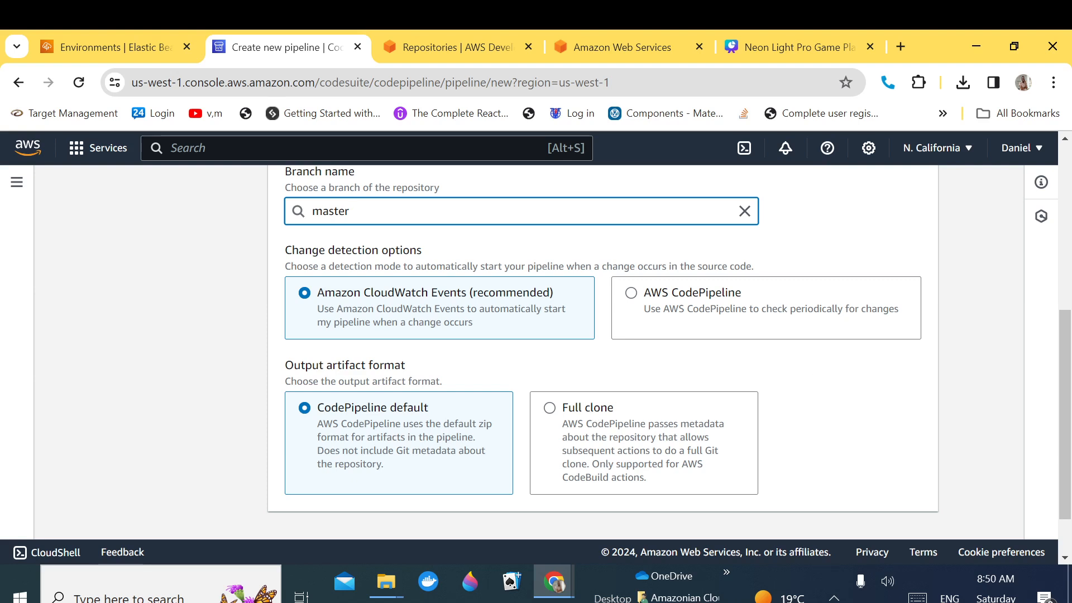
pyautogui.scroll(-2, 1065, 391)
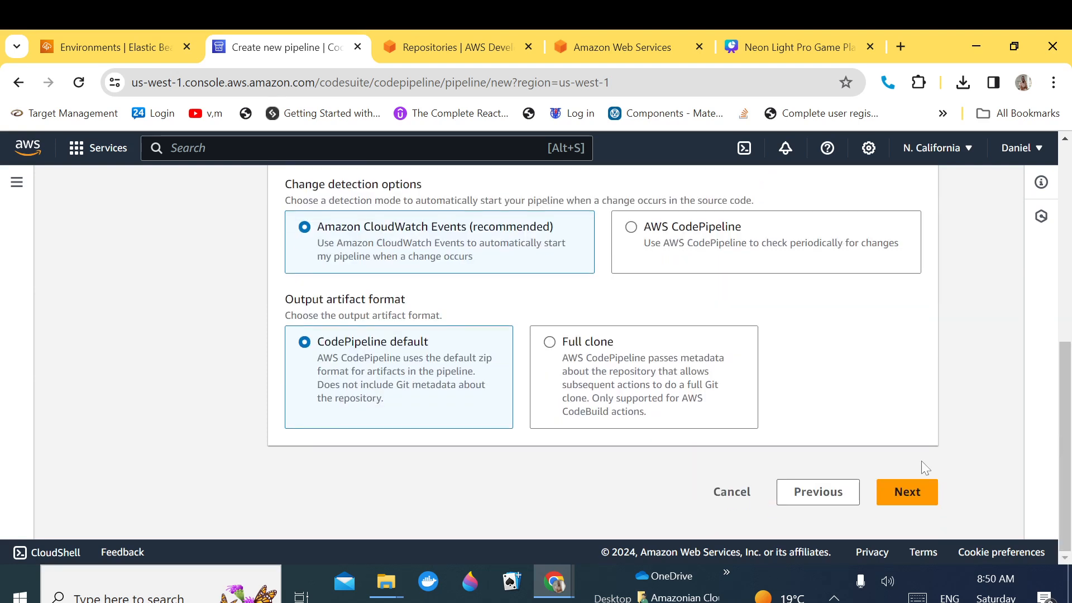
pyautogui.click(907, 491)
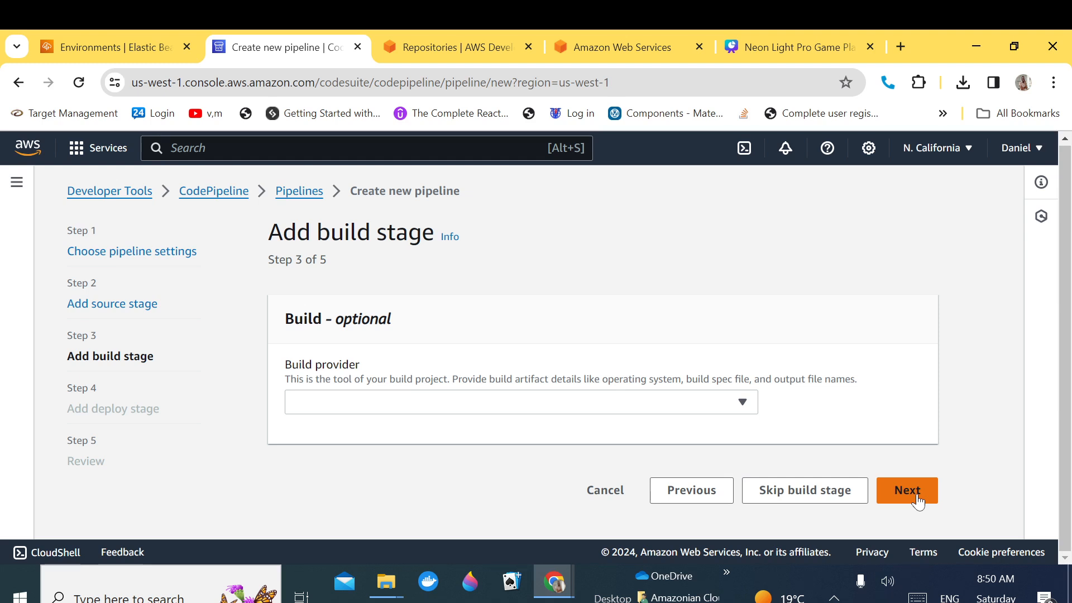
# Step: Skip the build stage and set the deploy provider to AWS Elastic Beanstalk
pyautogui.click(819, 494)
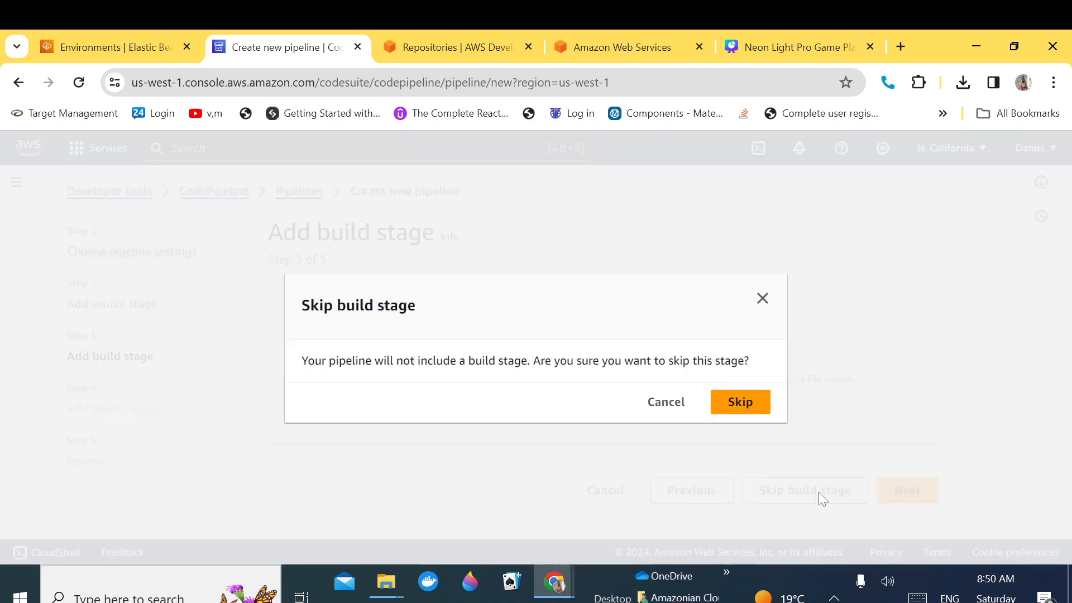
pyautogui.click(747, 404)
pyautogui.moveTo(1063, 260); pyautogui.dragTo(1065, 355)
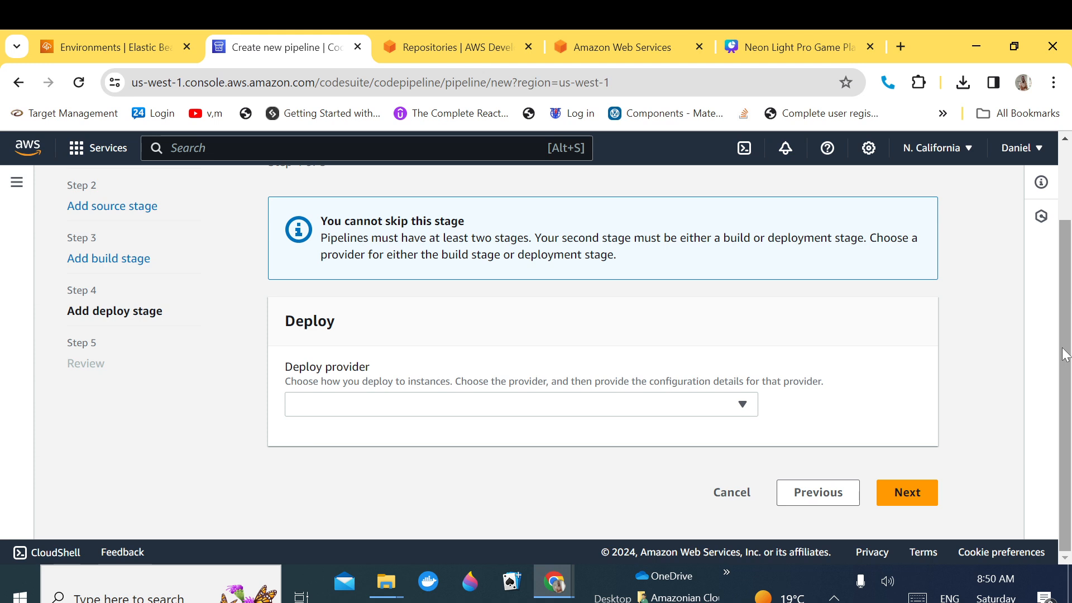
pyautogui.click(720, 412)
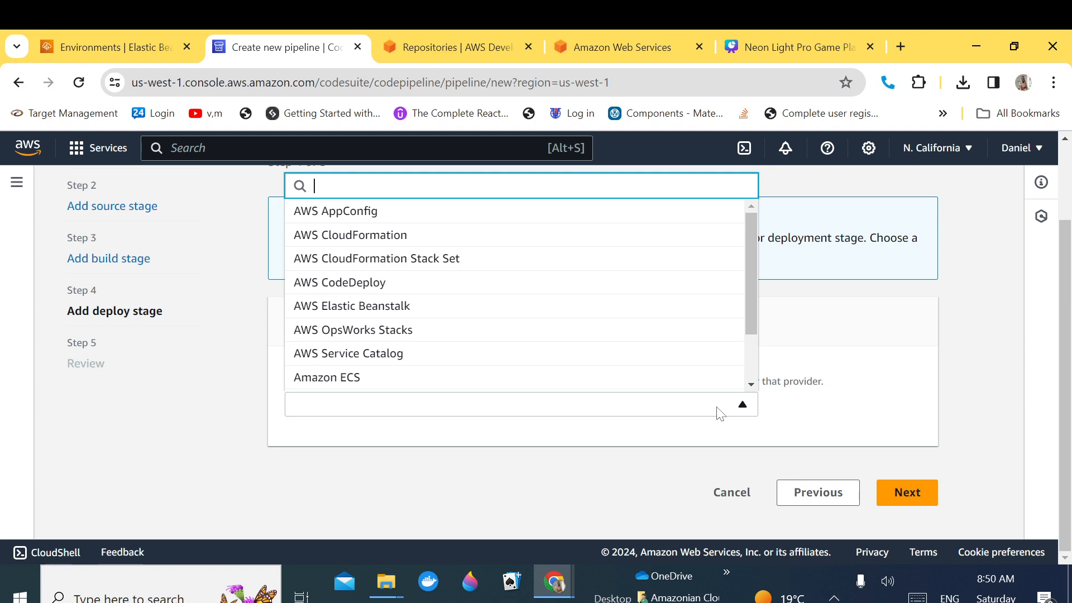
pyautogui.click(501, 312)
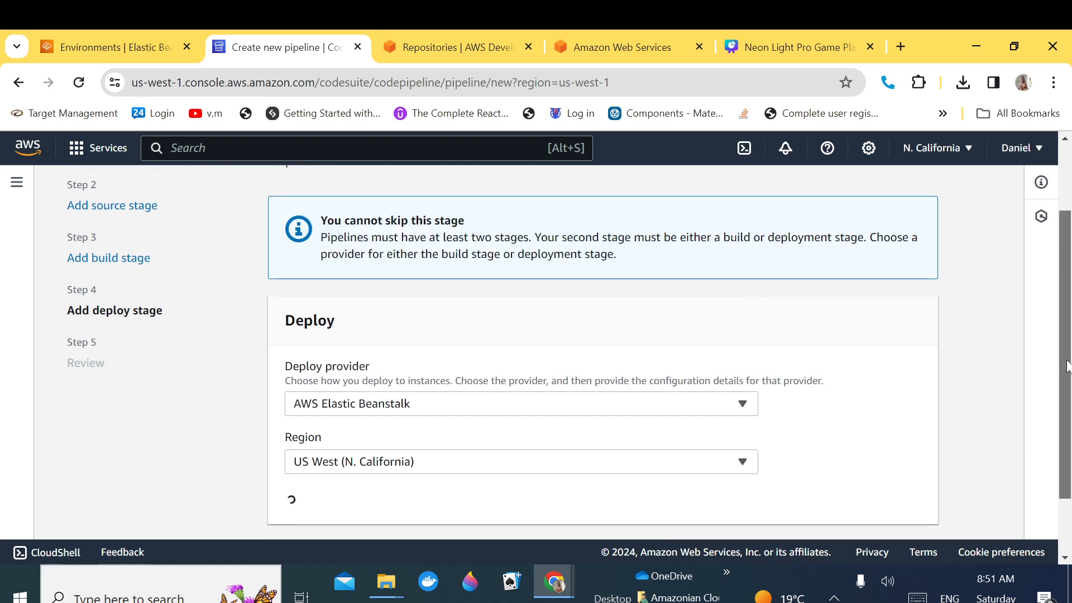
# Step: Choose App-DevOps as the Elastic Beanstalk application for the deploy stage
pyautogui.scroll(-3, 1060, 402)
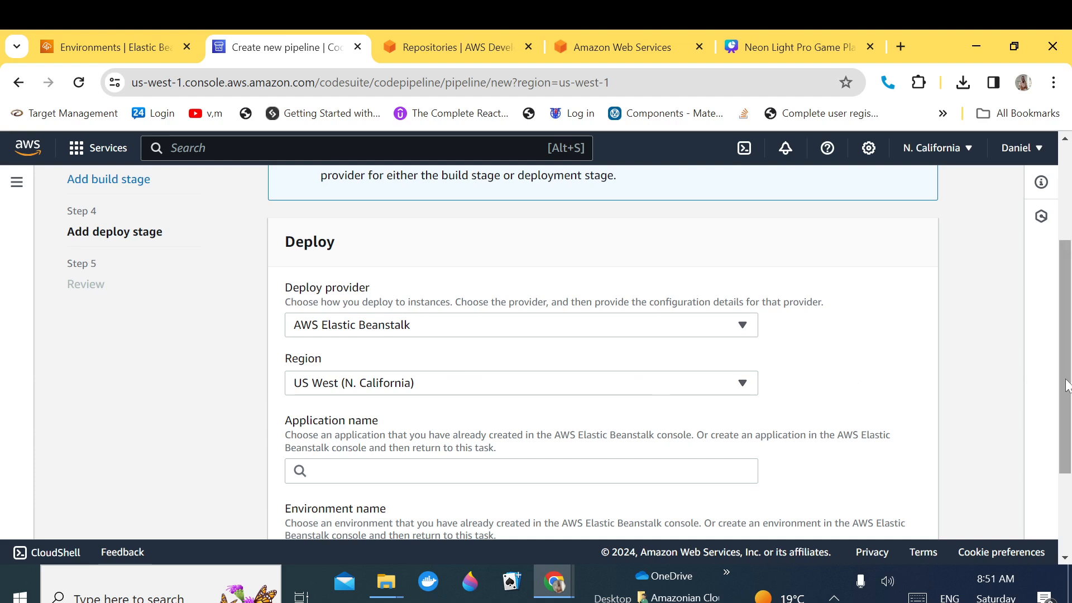
pyautogui.moveTo(1066, 385); pyautogui.dragTo(1065, 455)
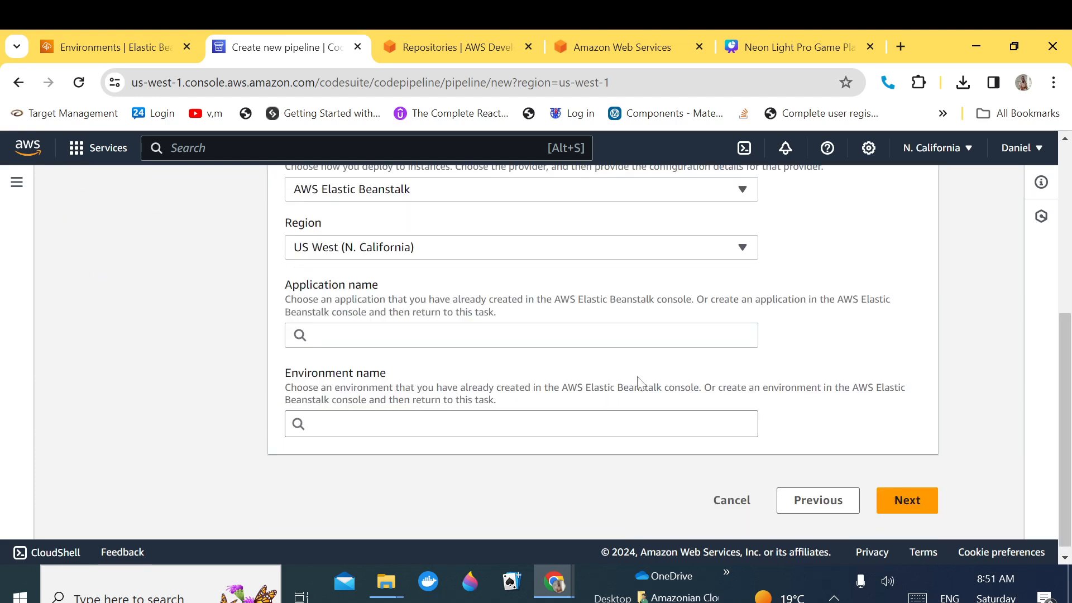
pyautogui.click(502, 334)
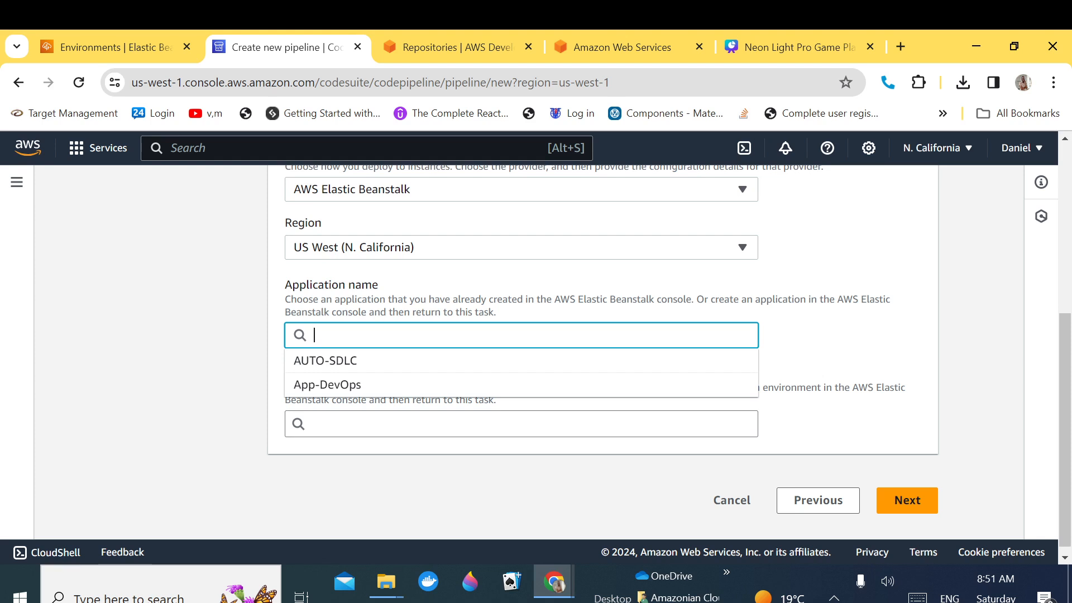
pyautogui.click(479, 364)
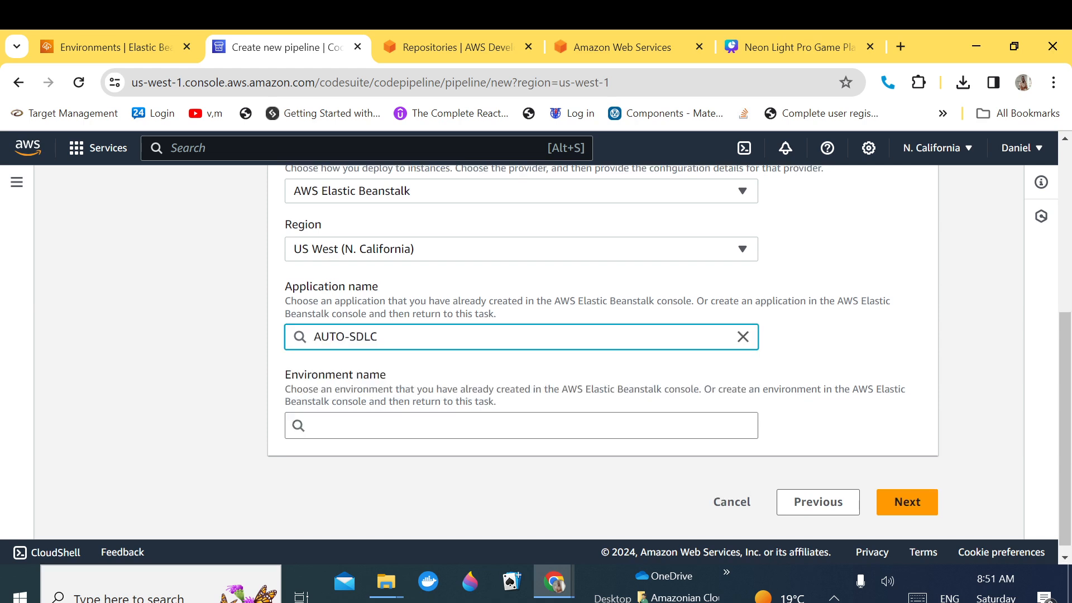
pyautogui.click(743, 336)
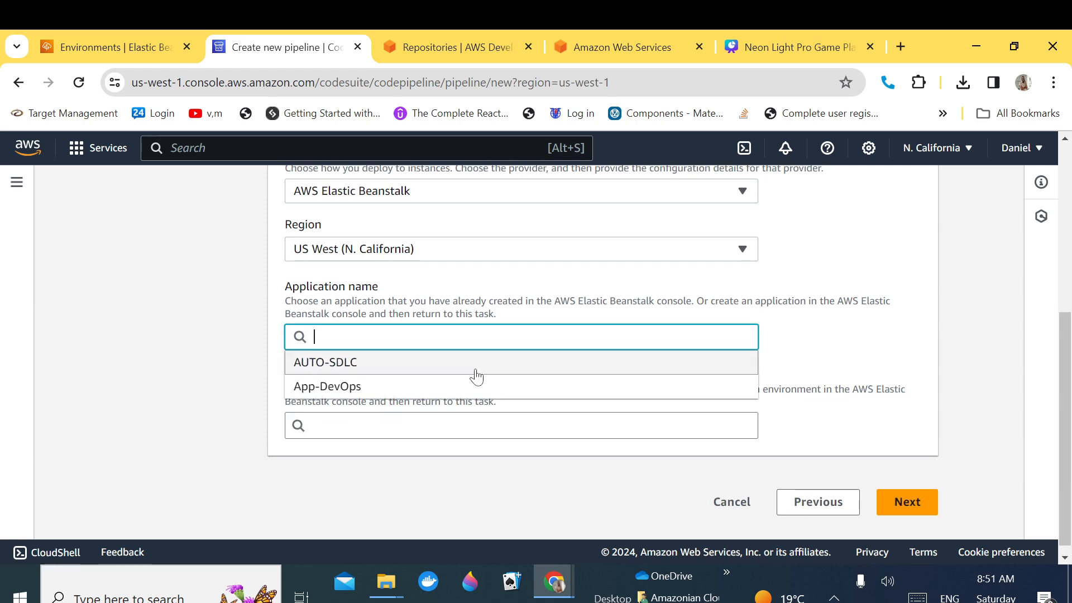
pyautogui.click(406, 392)
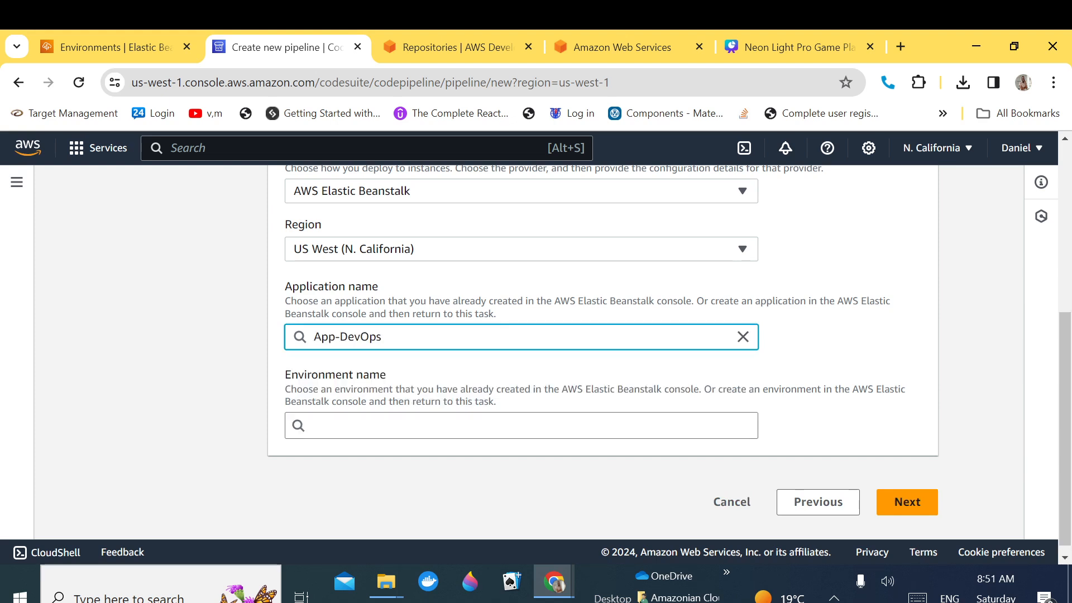
# Step: Select App-DevOps-Beta as the deploy environment and proceed to the pipeline review
pyautogui.click(399, 423)
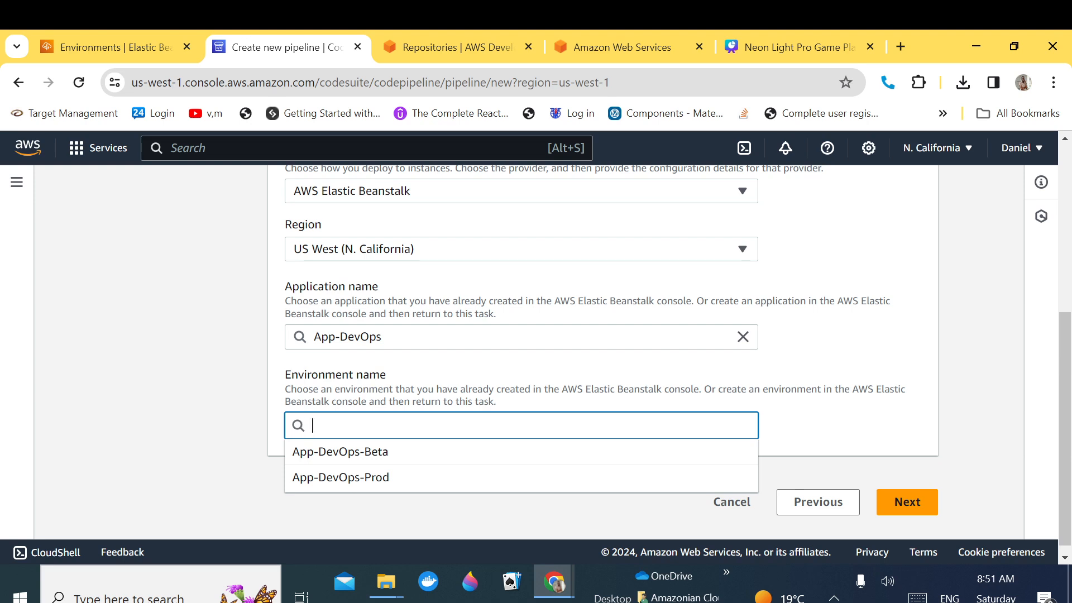
pyautogui.click(388, 451)
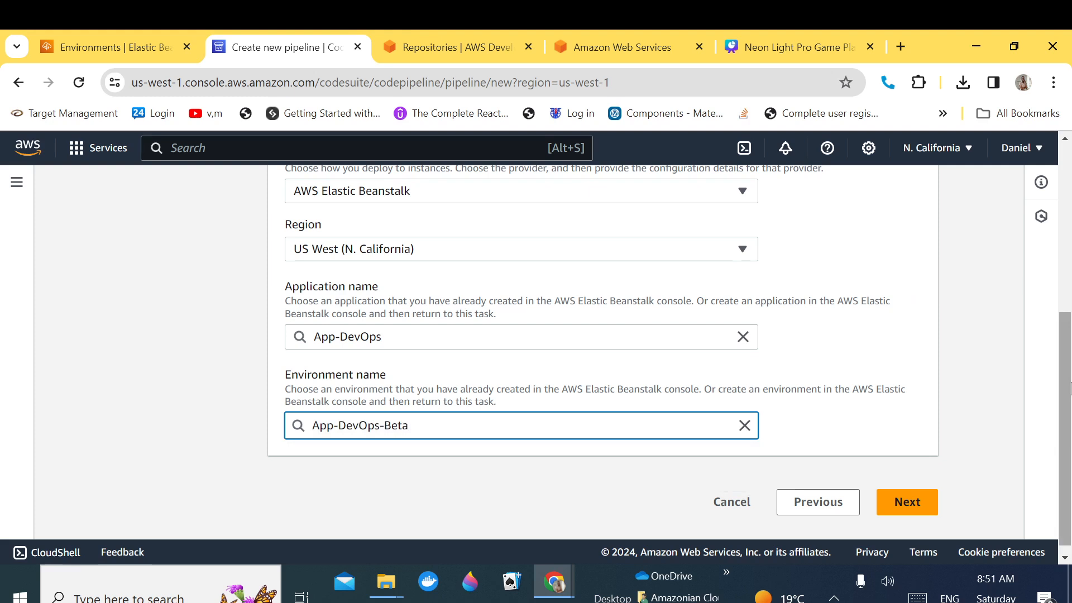
pyautogui.scroll(-1, 1067, 409)
pyautogui.click(907, 491)
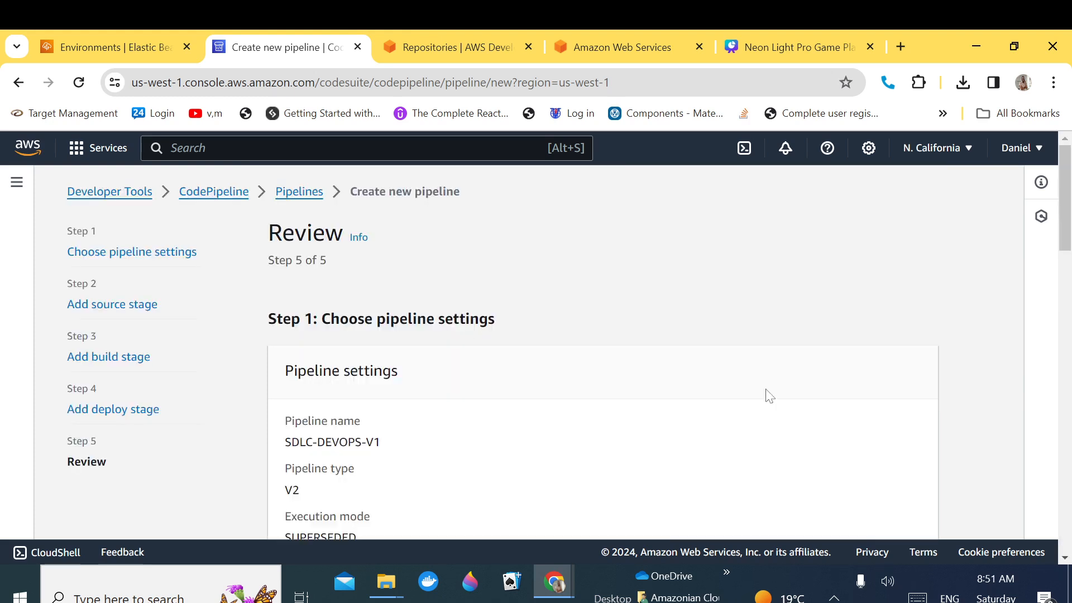
# Step: Create the reviewed pipeline and view its Source and Deploy stages
pyautogui.moveTo(1062, 246); pyautogui.dragTo(1057, 541)
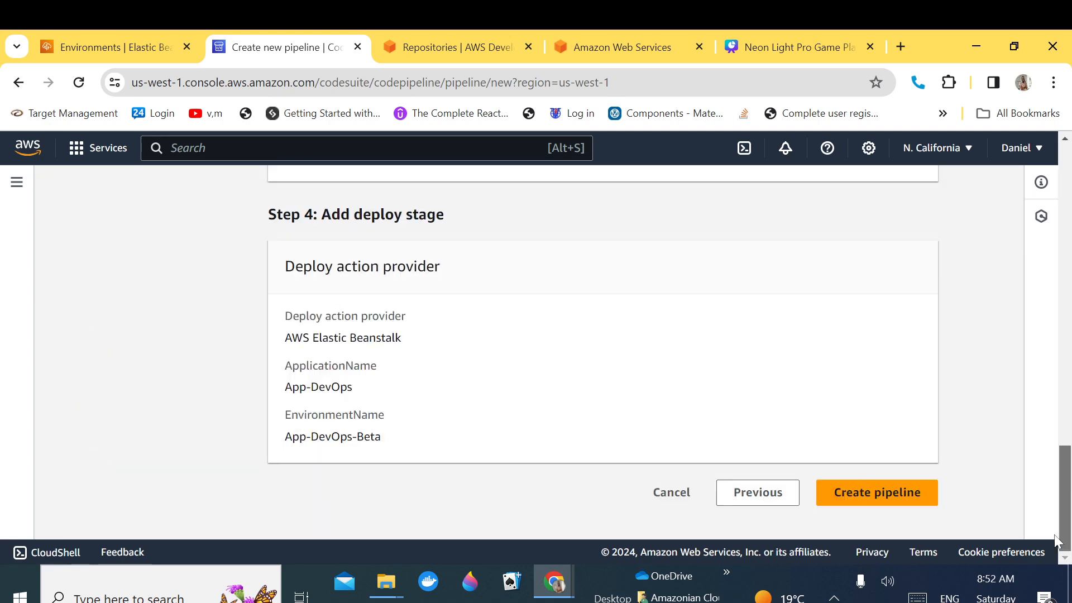
pyautogui.click(886, 502)
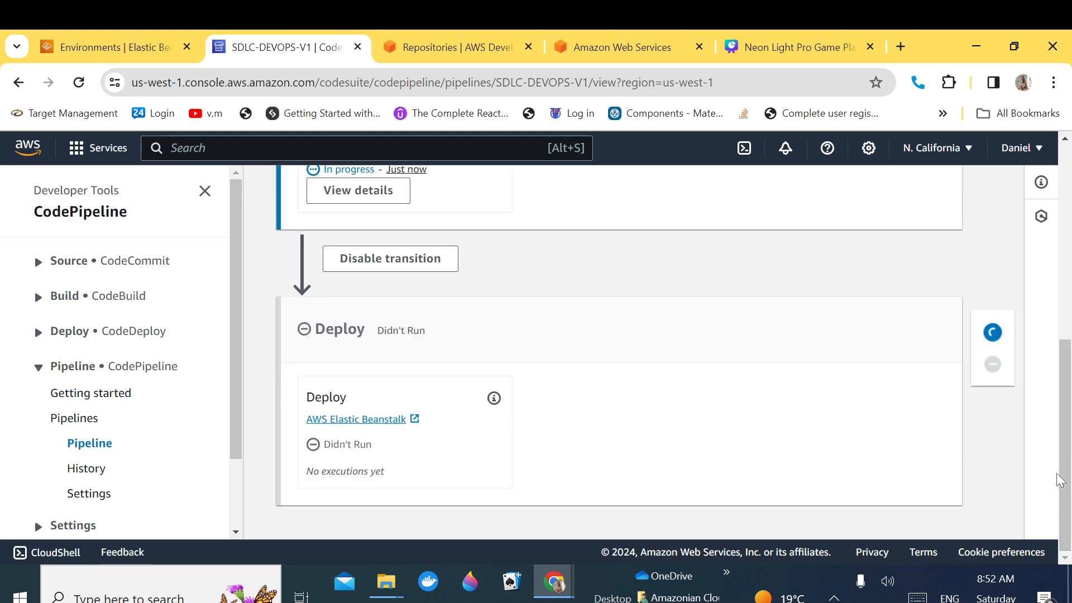
pyautogui.moveTo(1054, 424); pyautogui.dragTo(1052, 346)
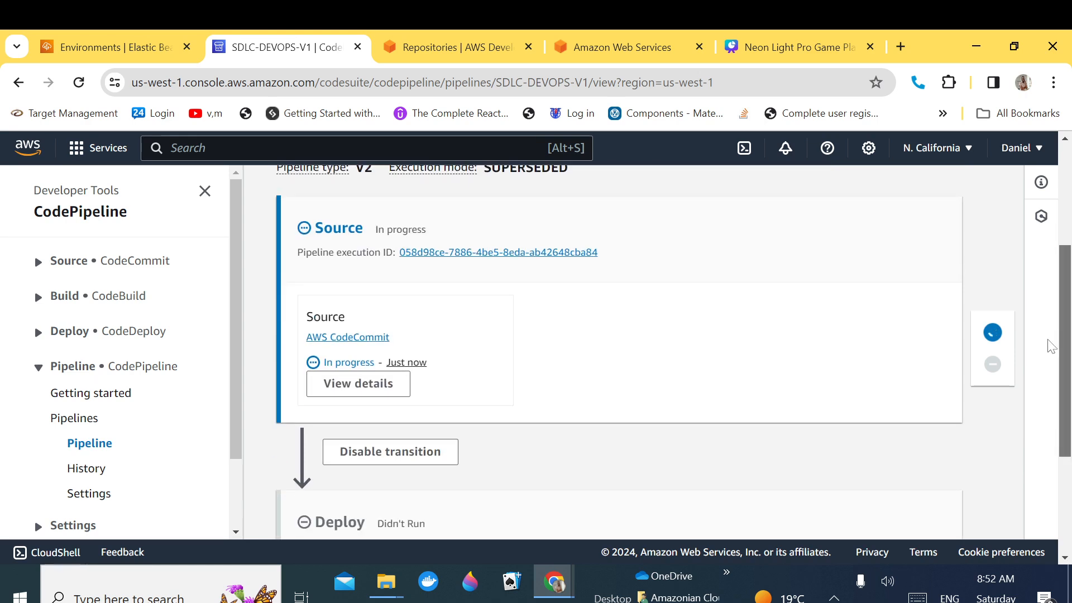
pyautogui.moveTo(1052, 346); pyautogui.dragTo(1047, 401)
pyautogui.scroll(-2, 475, 464)
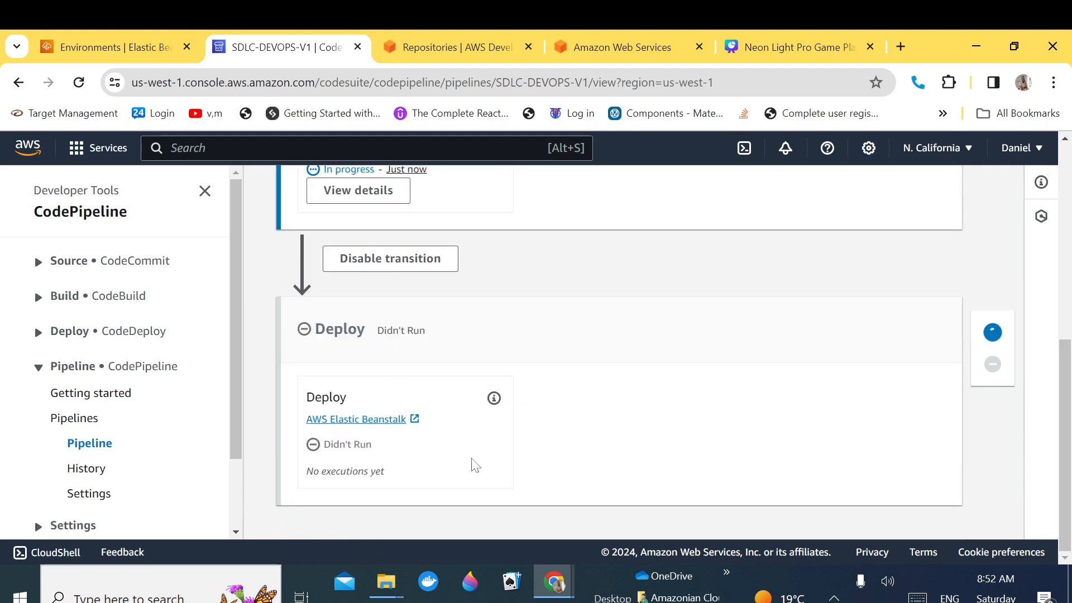
# Step: Open the App-DevOps-Beta and App-DevOps-Prod environments from the Elastic Beanstalk list in separate new browser tabs
pyautogui.click(130, 51)
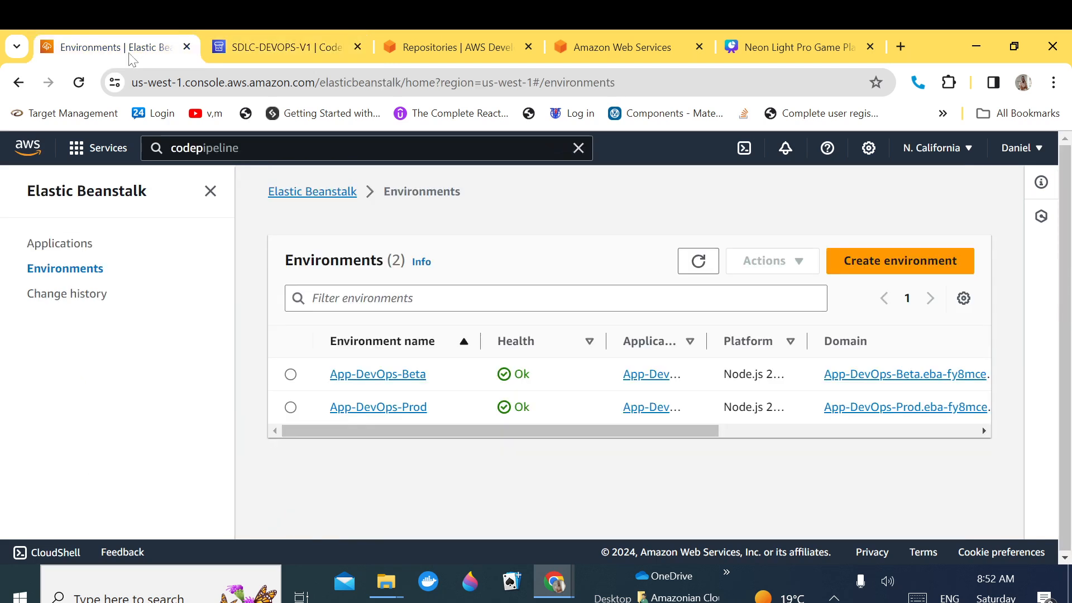
pyautogui.rightClick(378, 368)
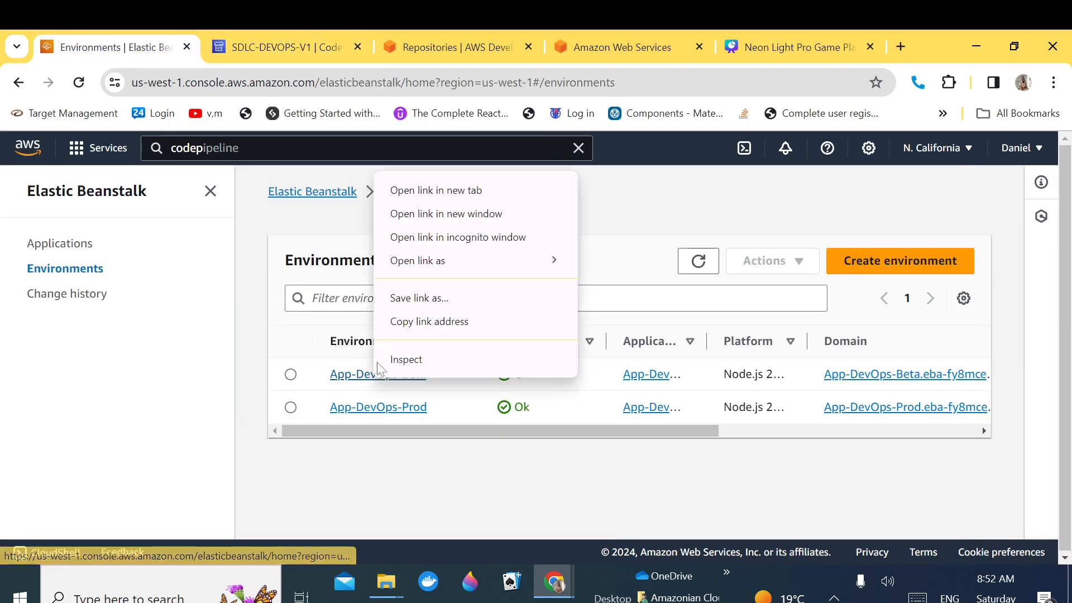
pyautogui.press('t')
pyautogui.rightClick(383, 406)
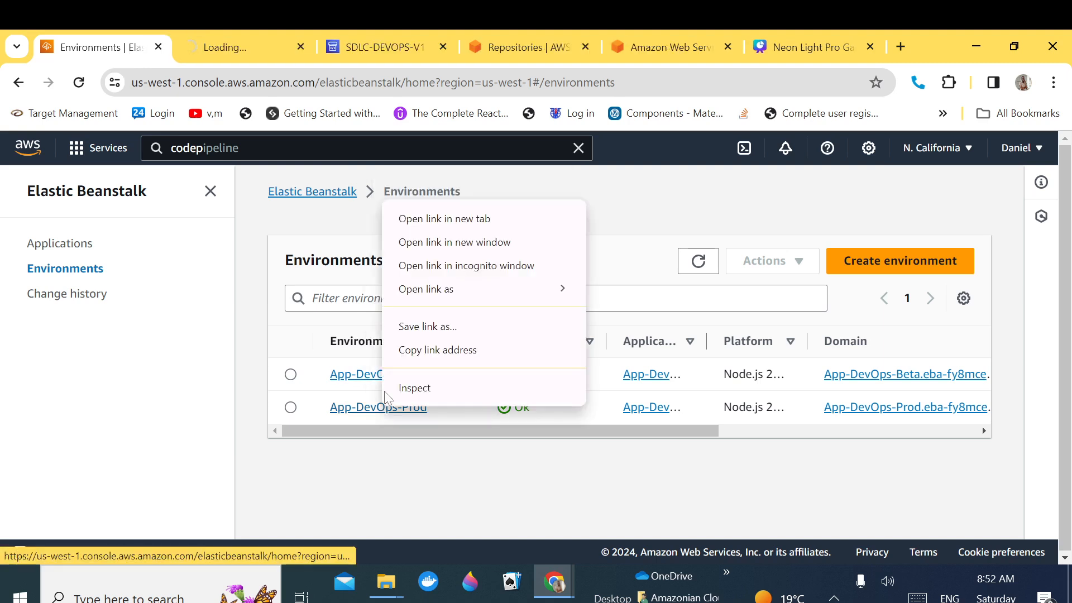
pyautogui.click(440, 215)
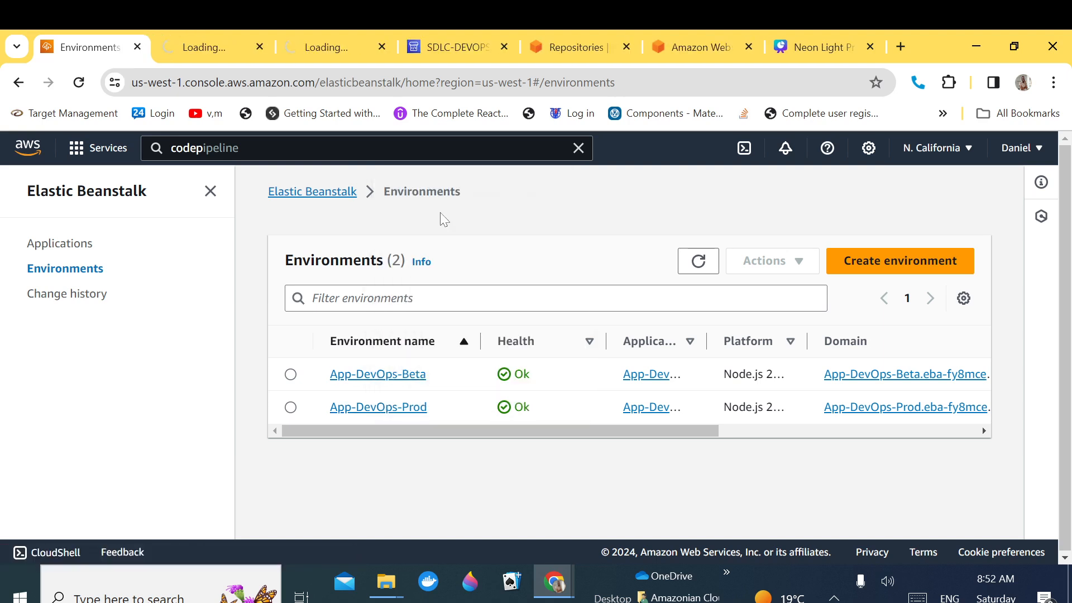
# Step: Check the execution status of the SDLC-DEVOPS-V1 Source and Deploy stages, and look at the opened environment pages
pyautogui.click(444, 56)
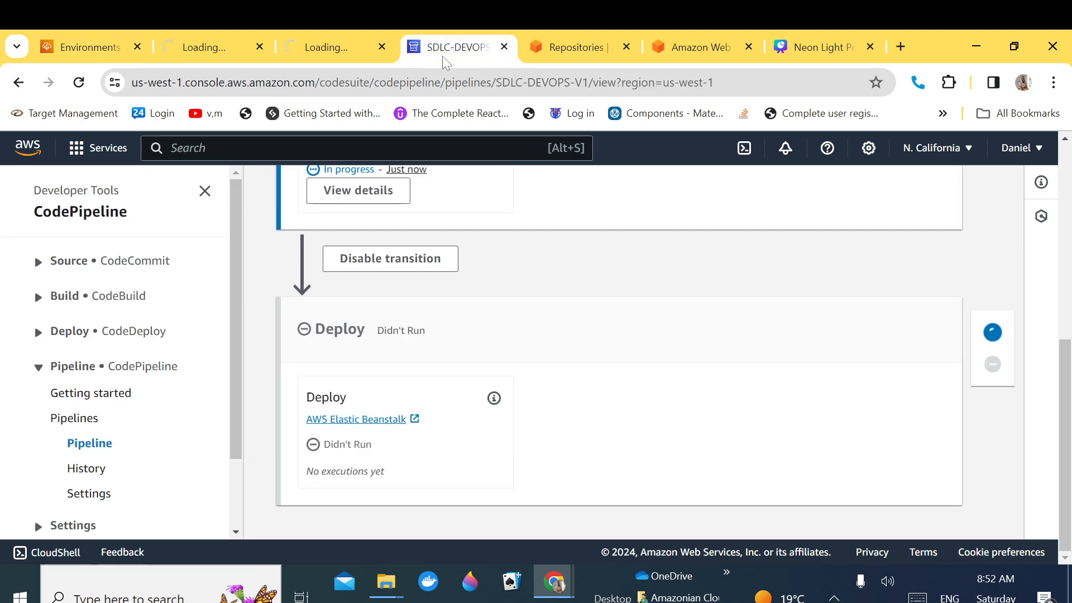
pyautogui.moveTo(1069, 509); pyautogui.dragTo(1064, 433)
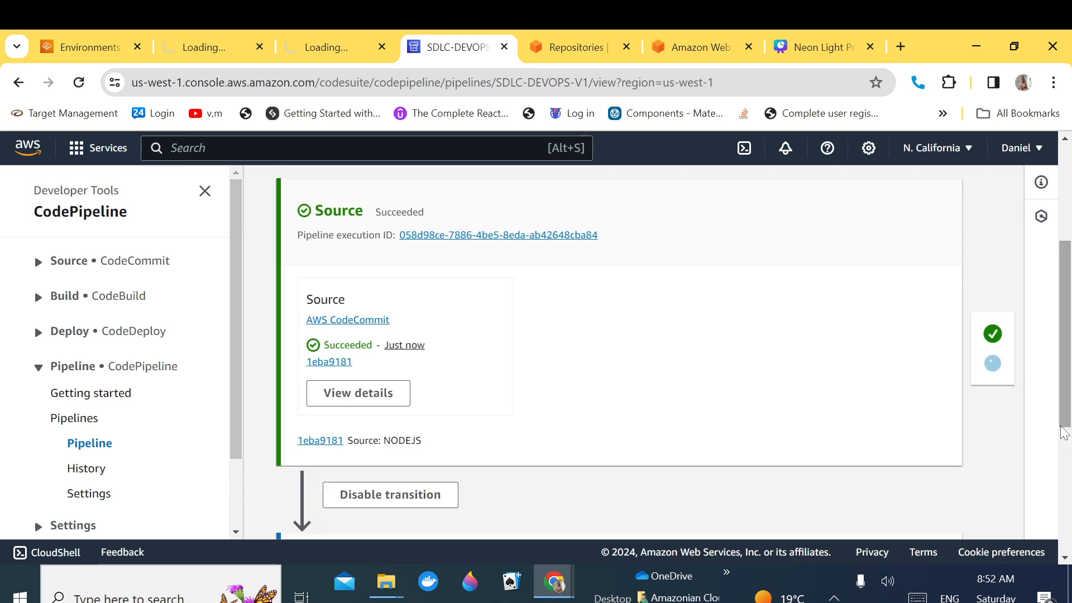
pyautogui.scroll(-3, 919, 445)
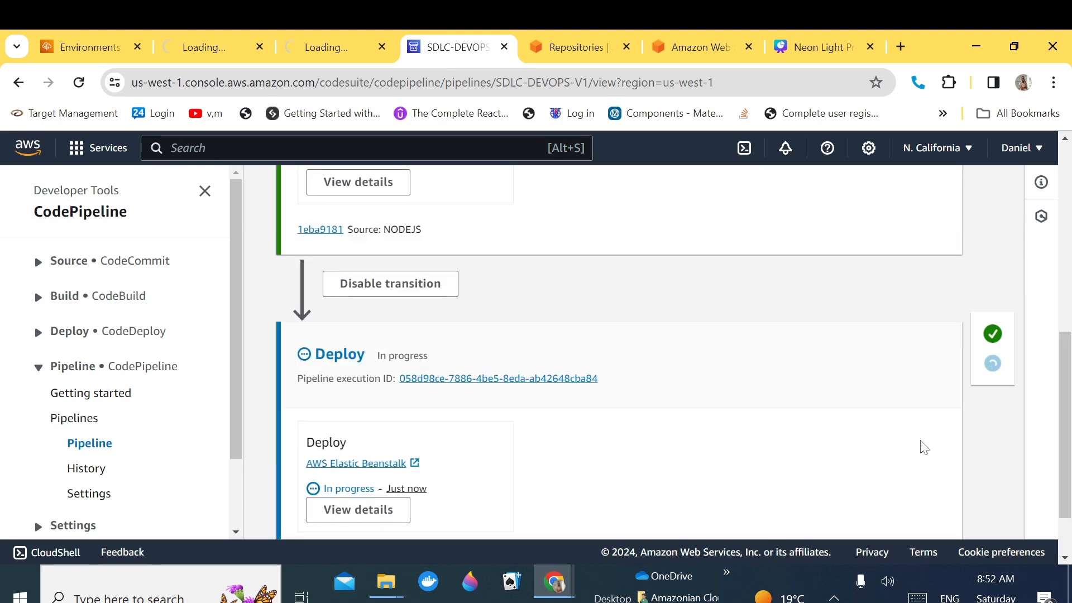
pyautogui.moveTo(1066, 458); pyautogui.dragTo(1066, 468)
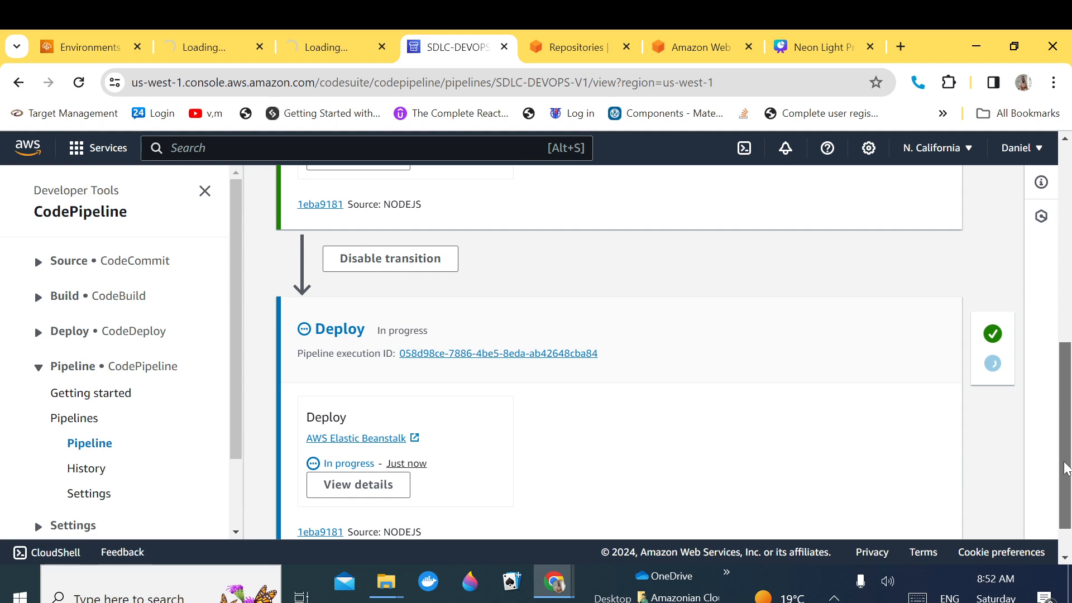
pyautogui.moveTo(1066, 468); pyautogui.dragTo(1067, 490)
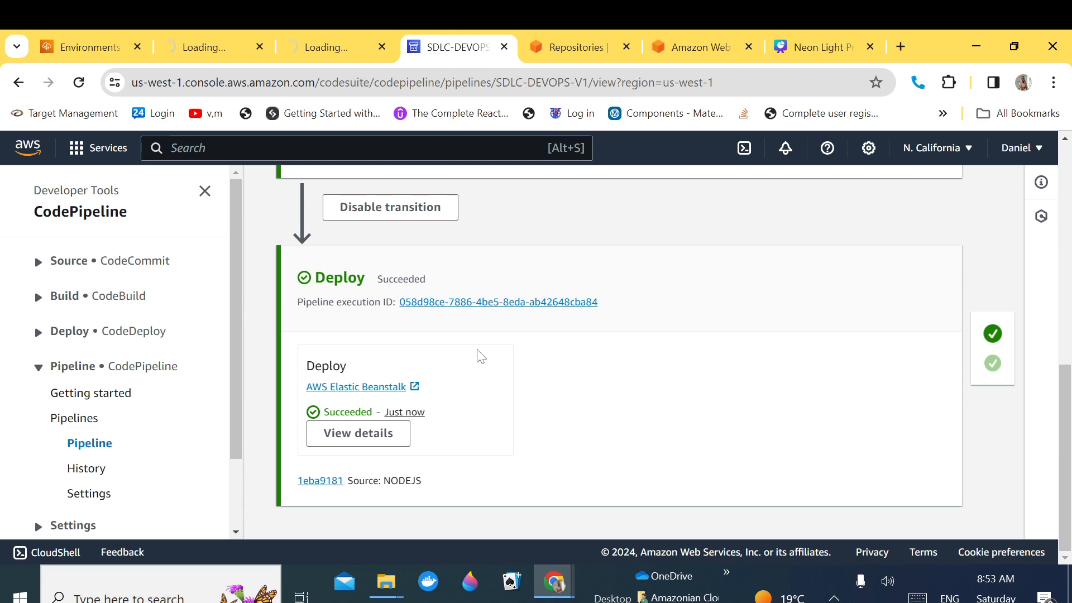
pyautogui.click(193, 41)
pyautogui.click(322, 52)
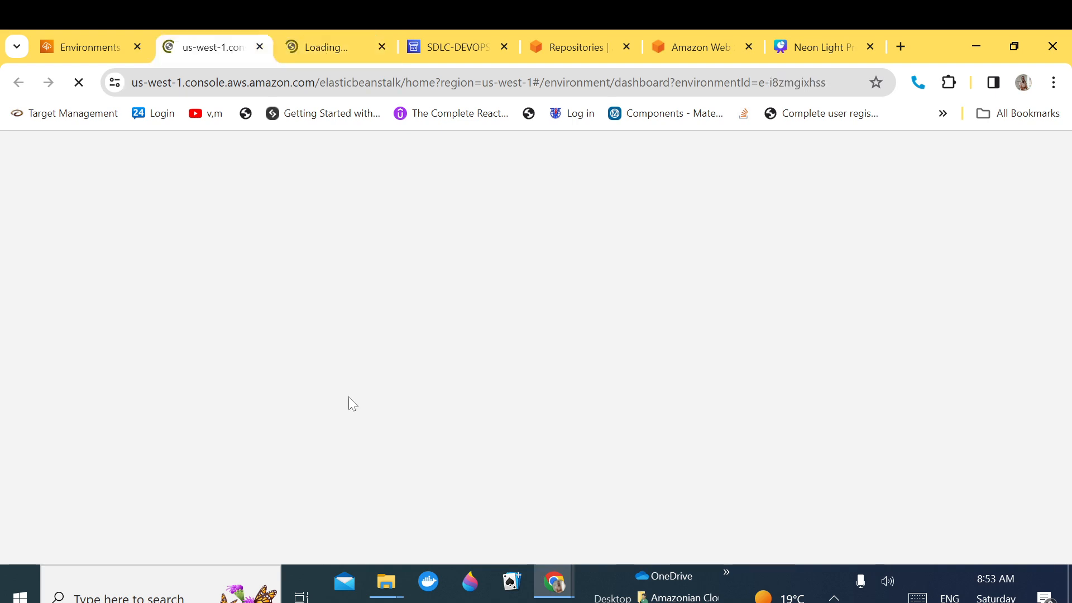
# Step: Switch to VS Code, highlight the blue background-color declaration of the text column in index.html, and return to the browser
pyautogui.hotkey('alt', 'Tab')
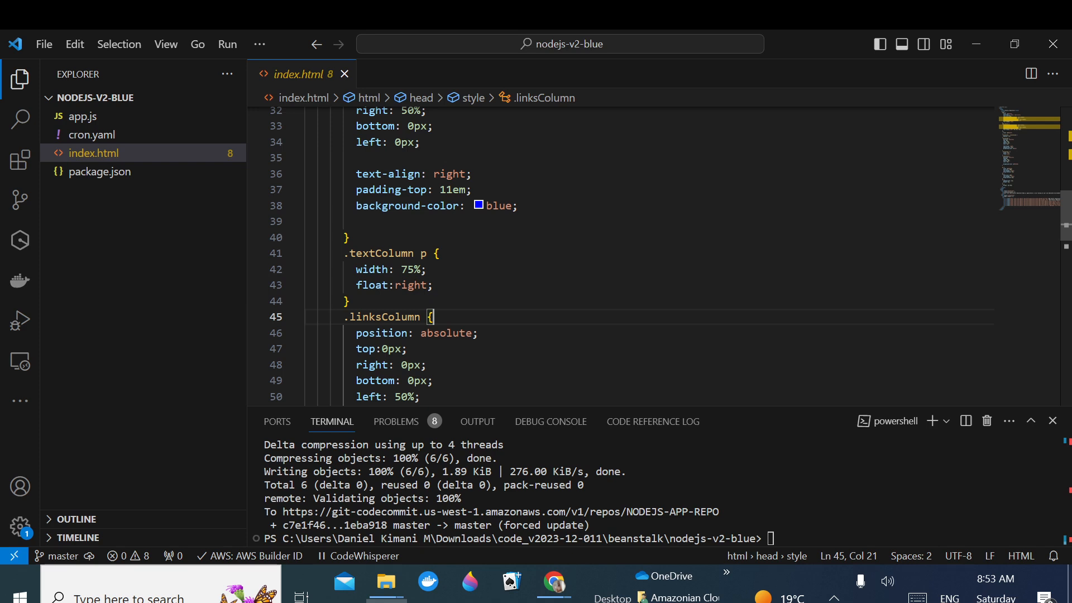
pyautogui.moveTo(518, 205); pyautogui.dragTo(356, 205)
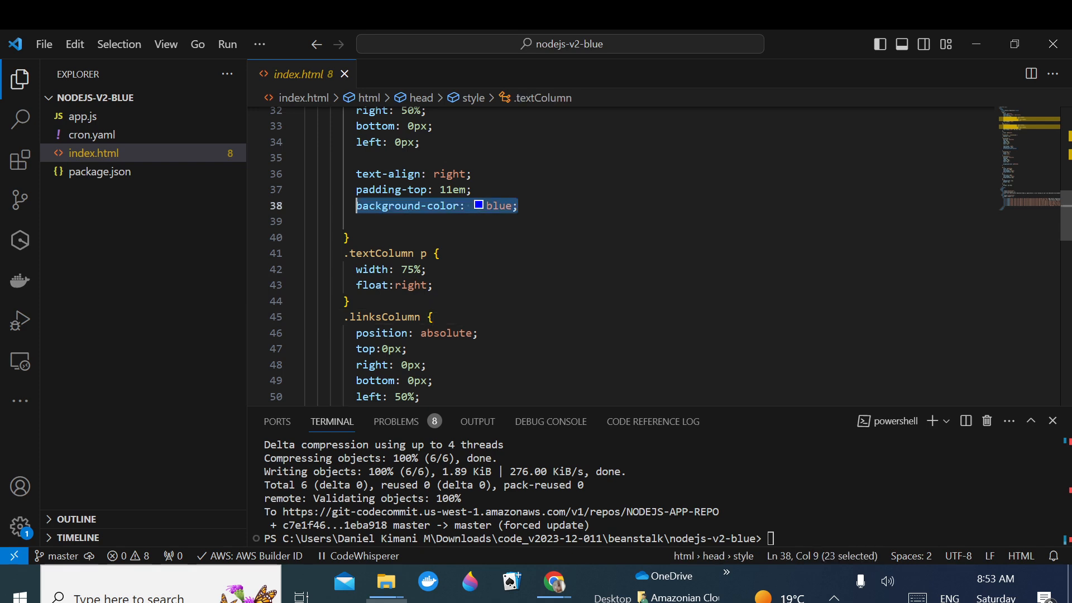
pyautogui.doubleClick(499, 206)
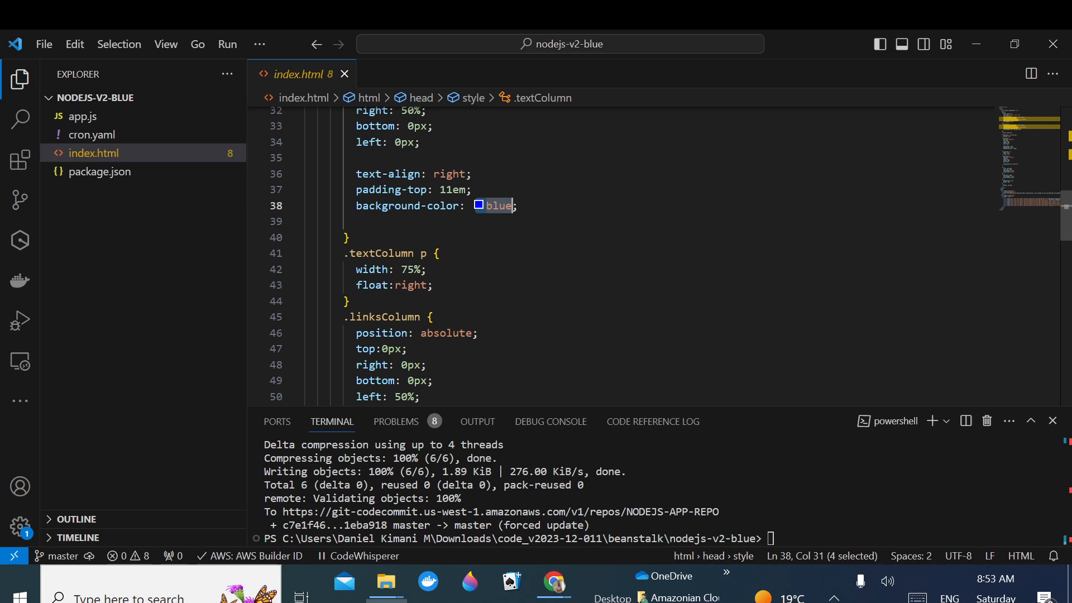
pyautogui.hotkey('alt', 'Tab')
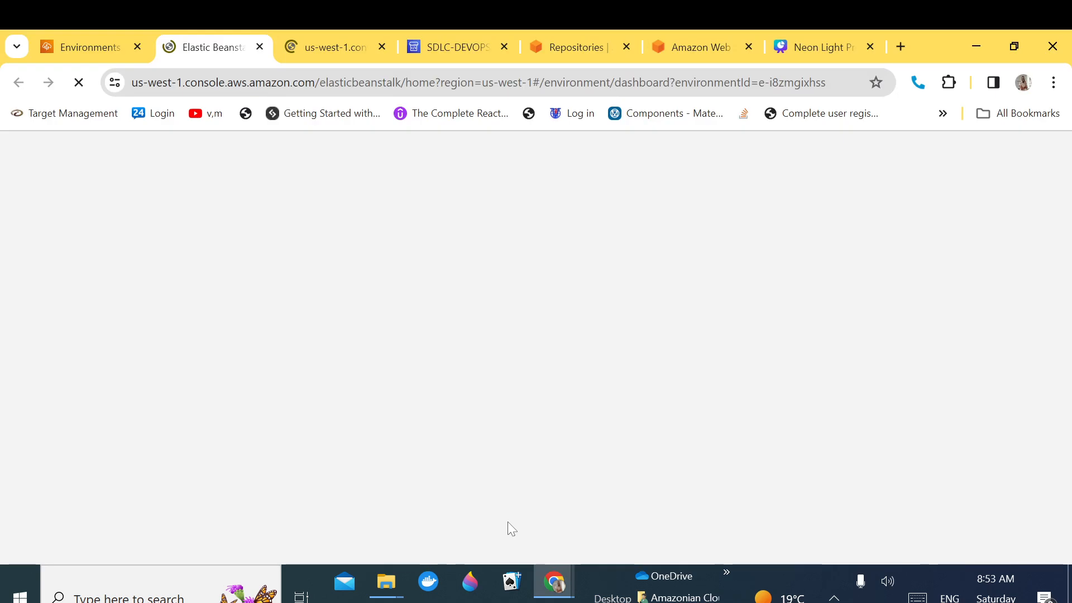
# Step: Open the App-DevOps-Beta environment's domain and compare the deployed page with the background colour in index.html in VS Code, then return to the browser
pyautogui.click(335, 47)
pyautogui.click(227, 50)
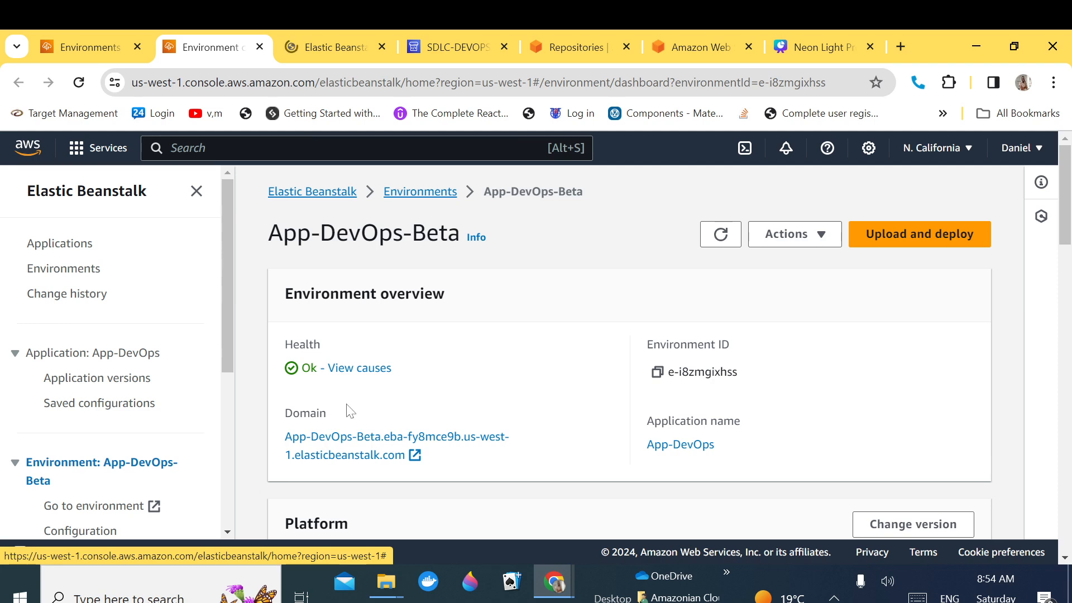
pyautogui.click(326, 449)
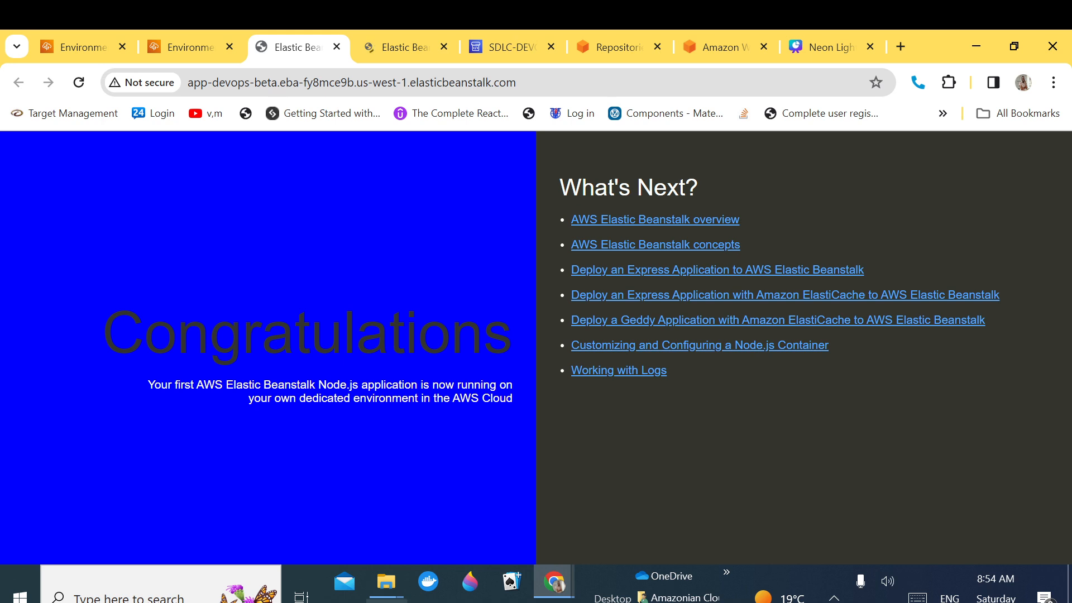
pyautogui.hotkey('alt', 'Tab')
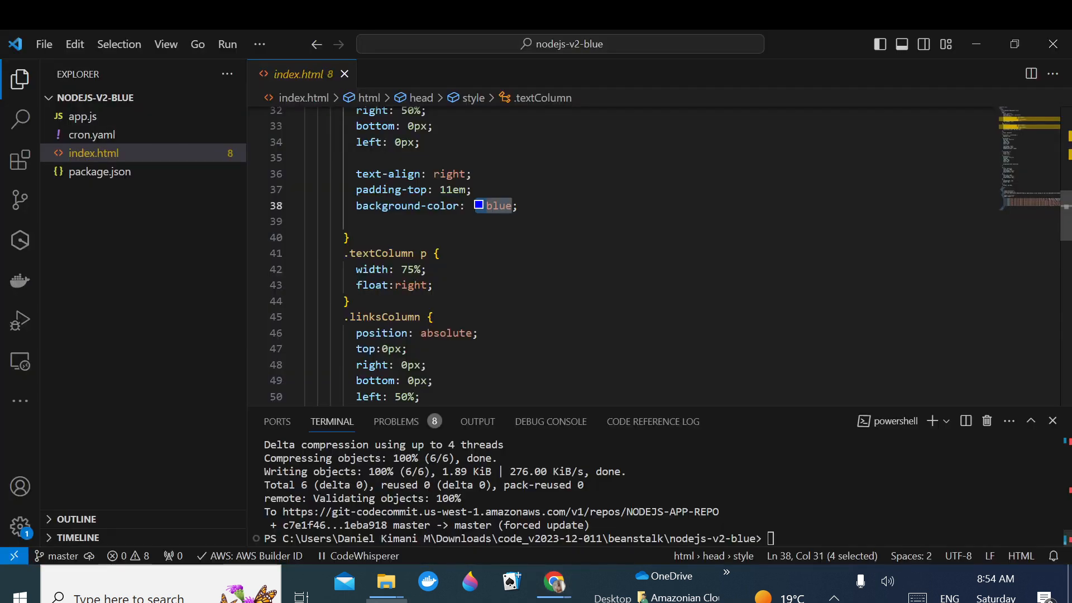
pyautogui.click(979, 41)
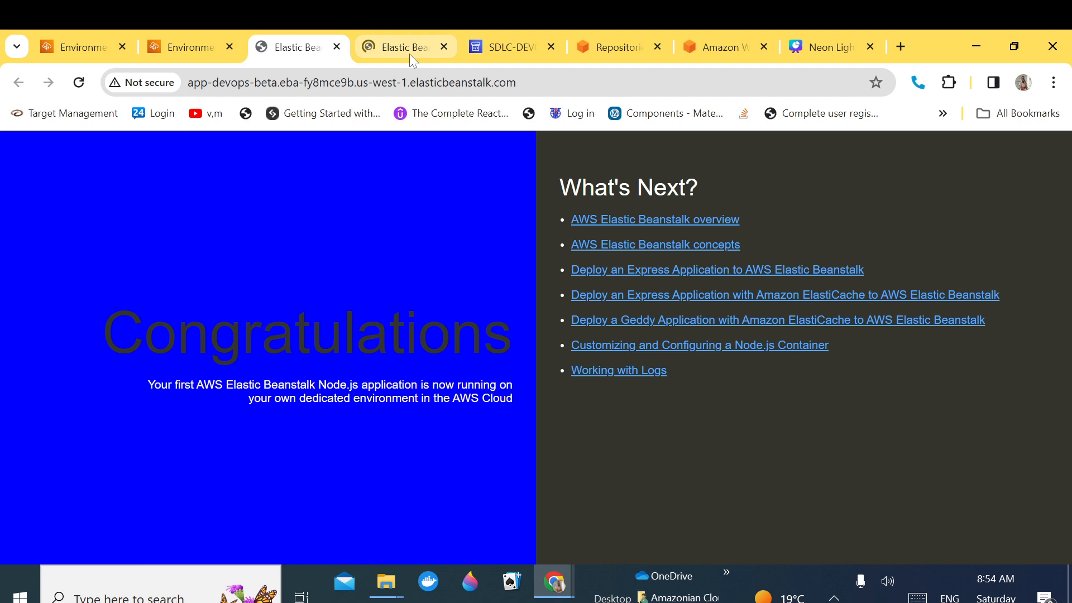
# Step: Open the App-DevOps-Prod environment's domain and compare its page with the Beta site, then return to the App-DevOps-Beta environment overview
pyautogui.click(409, 54)
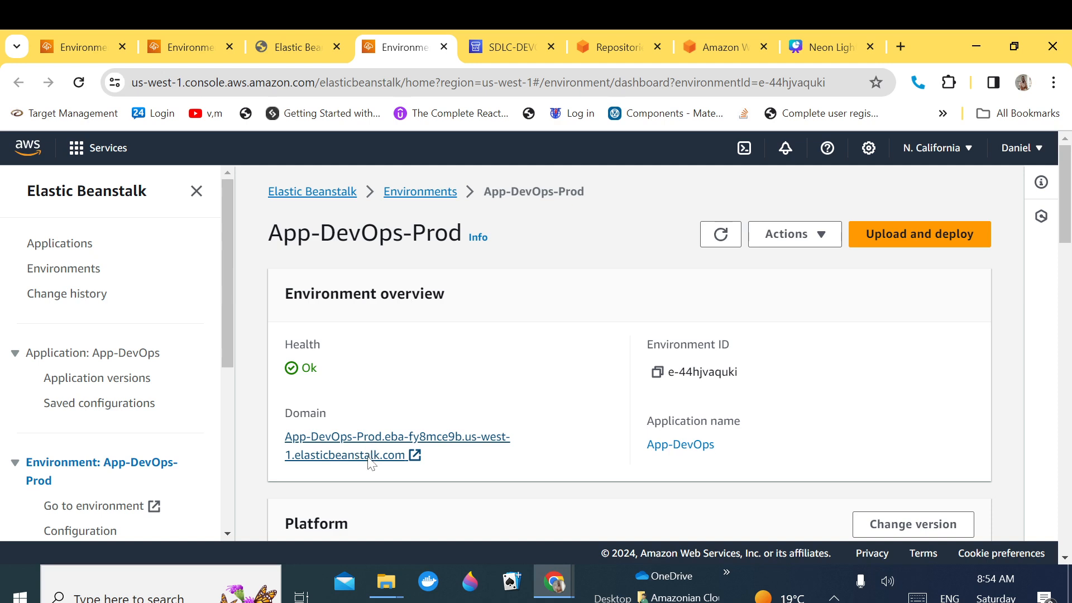
pyautogui.click(368, 456)
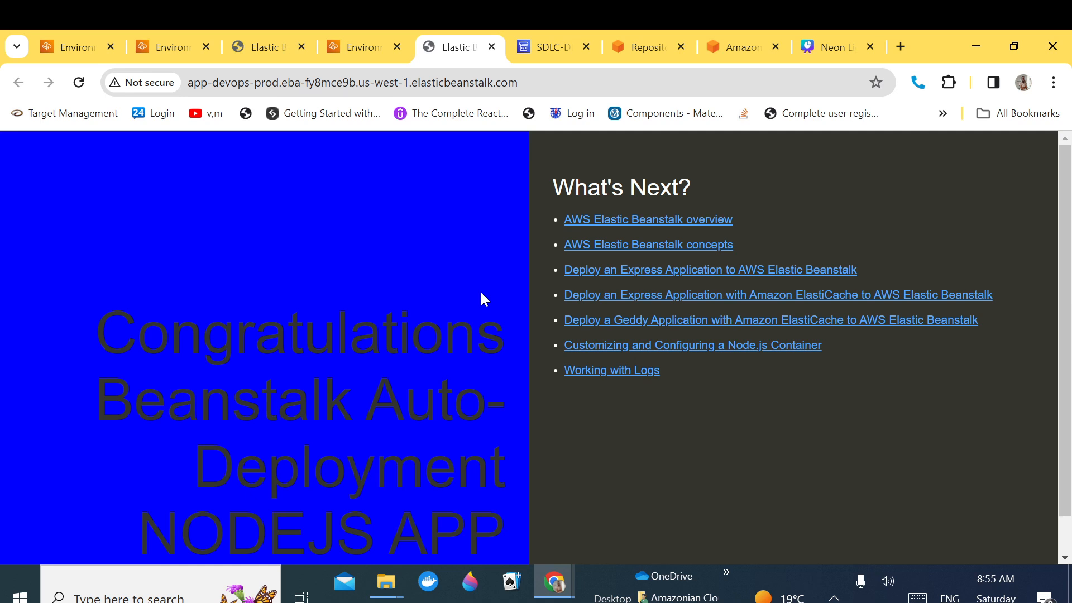
pyautogui.click(238, 36)
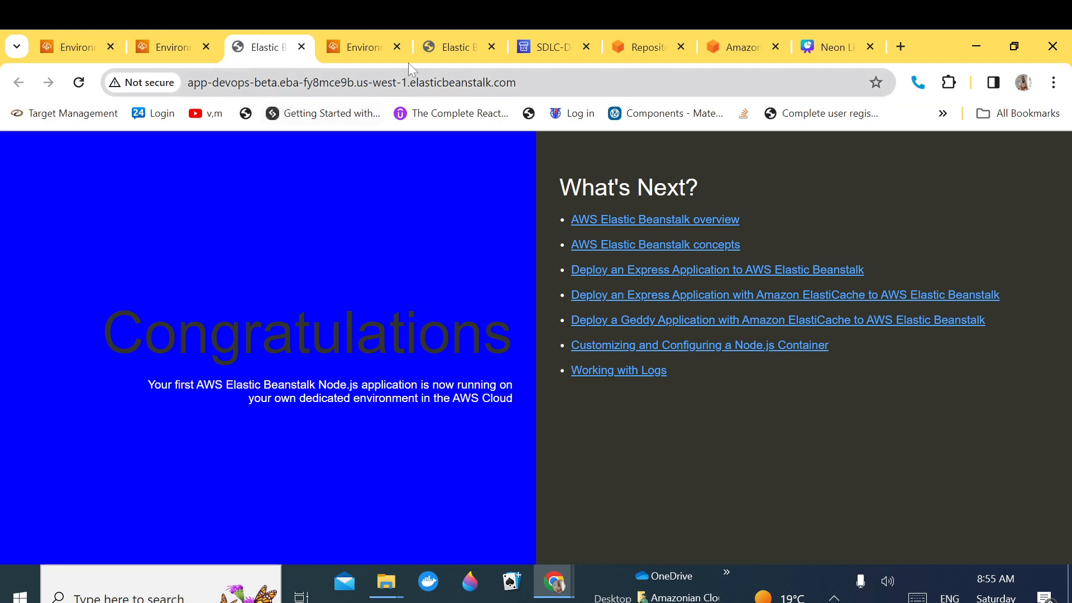
pyautogui.click(443, 49)
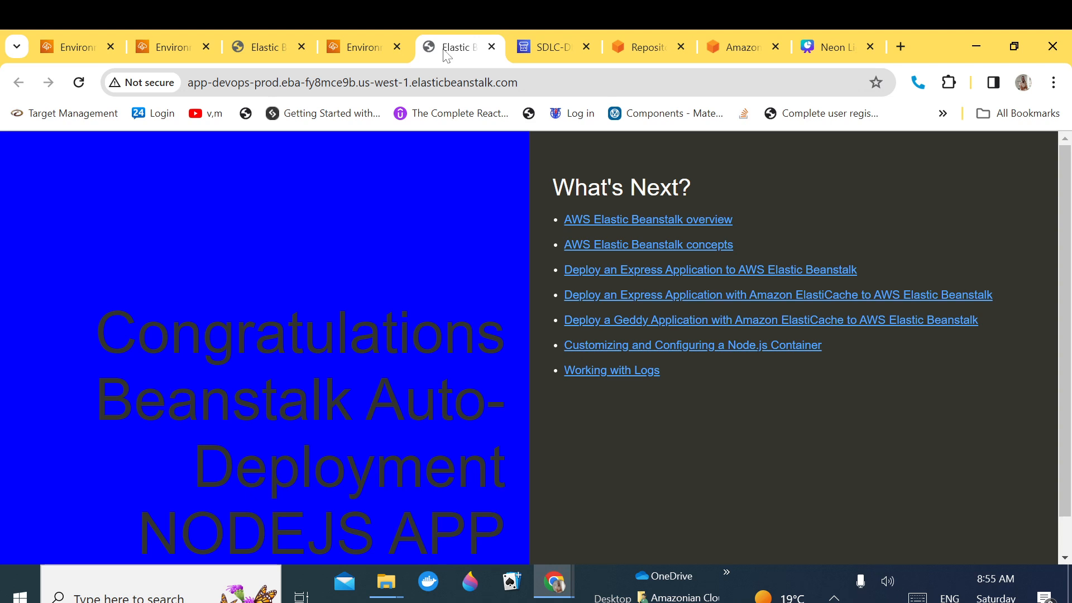
pyautogui.click(152, 47)
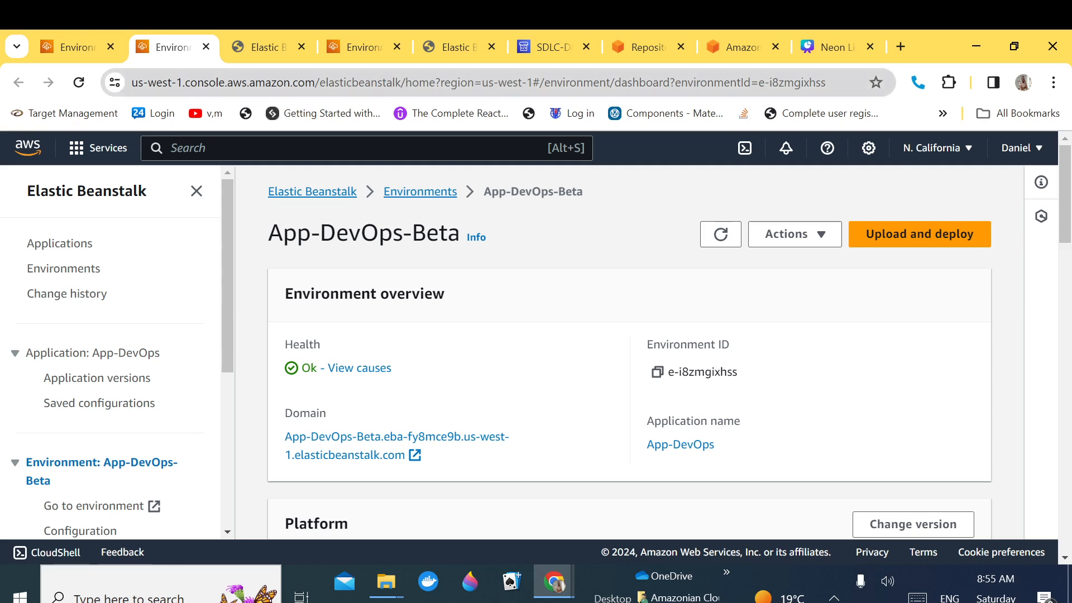
# Step: Return to the SDLC-DEVOPS-V1 pipeline, check its Deploy stage, and open the pipeline for editing
pyautogui.click(552, 48)
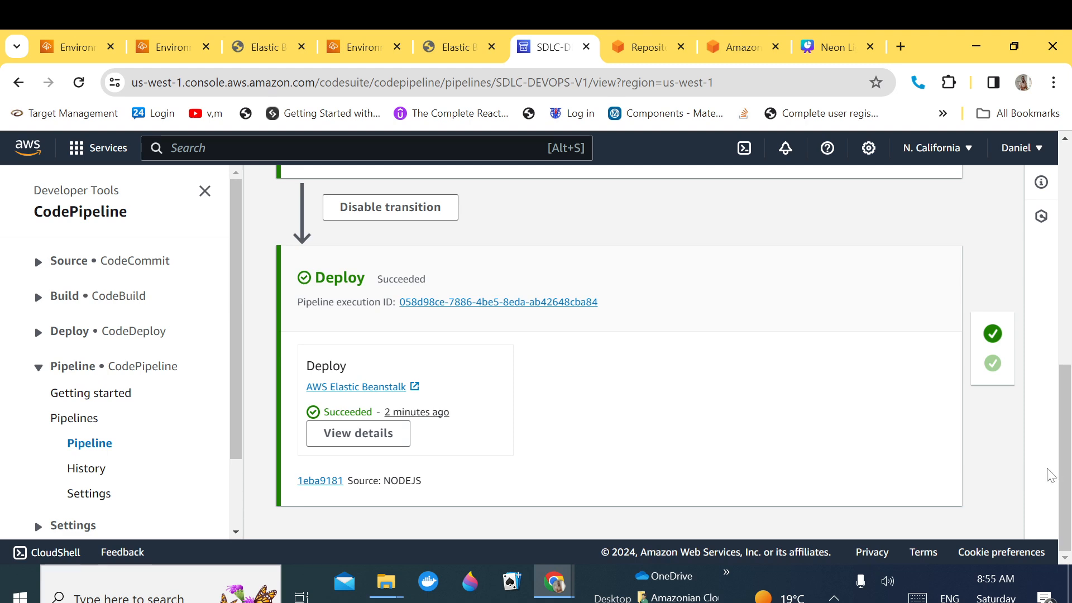
pyautogui.moveTo(1065, 482); pyautogui.dragTo(1065, 288)
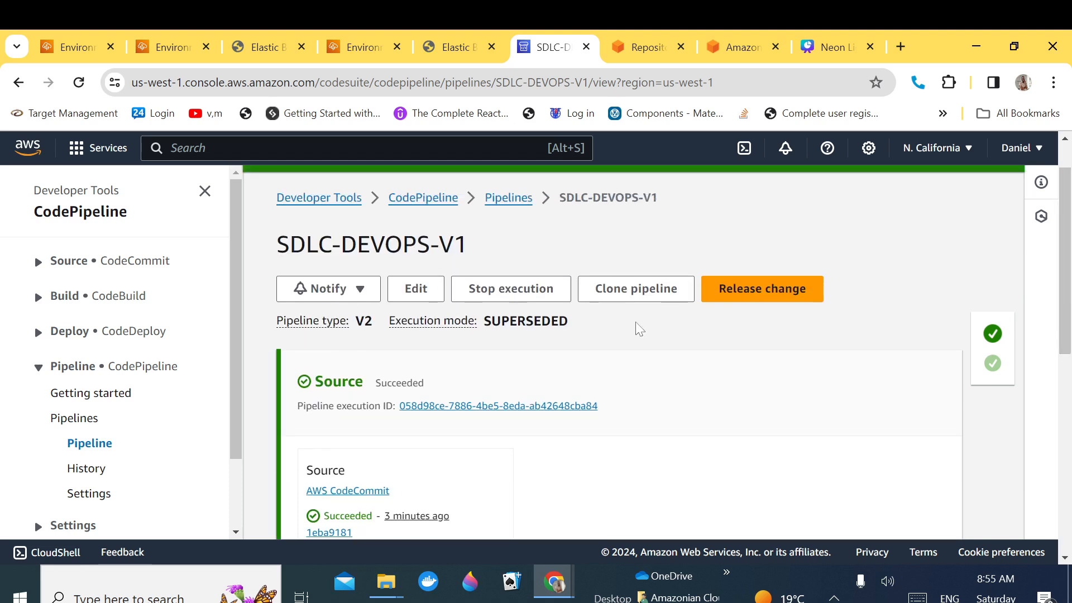
pyautogui.click(416, 288)
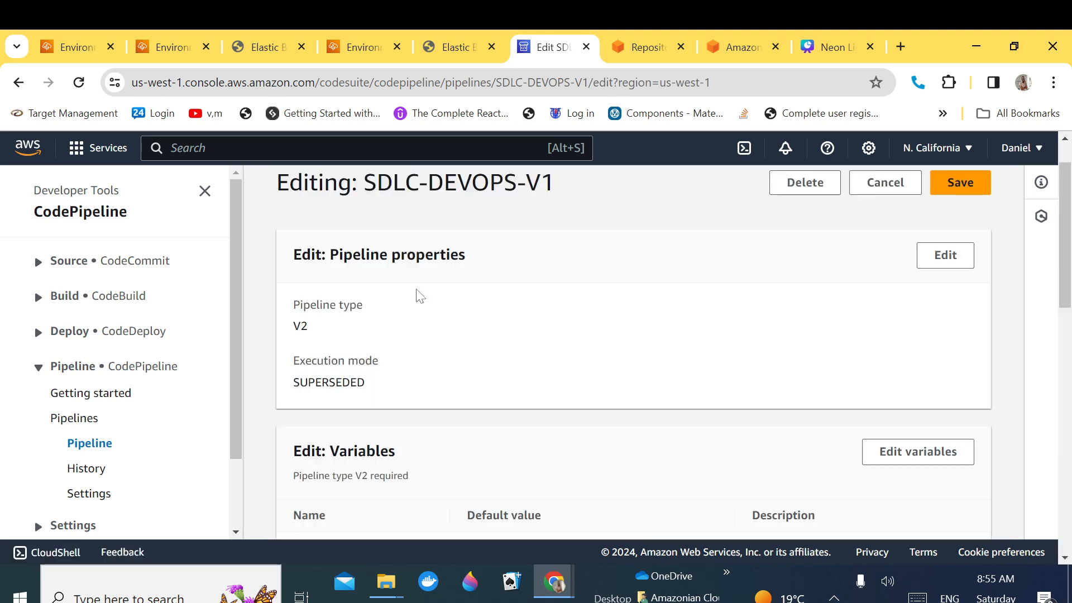
# Step: Add a new stage named PROD-STAGE after the Deploy stage
pyautogui.moveTo(1064, 262); pyautogui.dragTo(1044, 539)
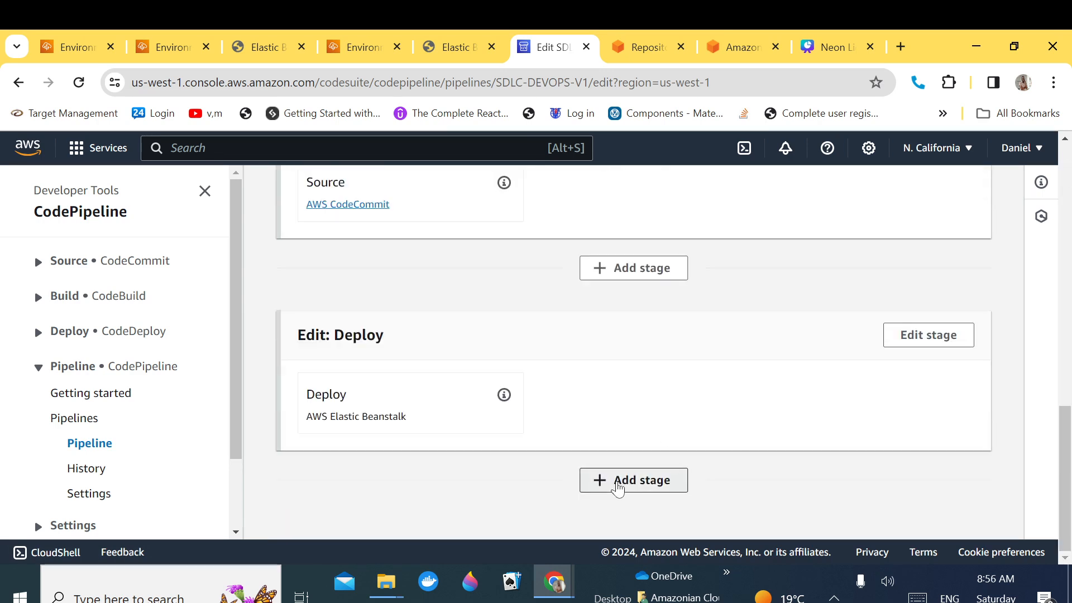
pyautogui.click(618, 488)
pyautogui.click(401, 355)
pyautogui.write('P')
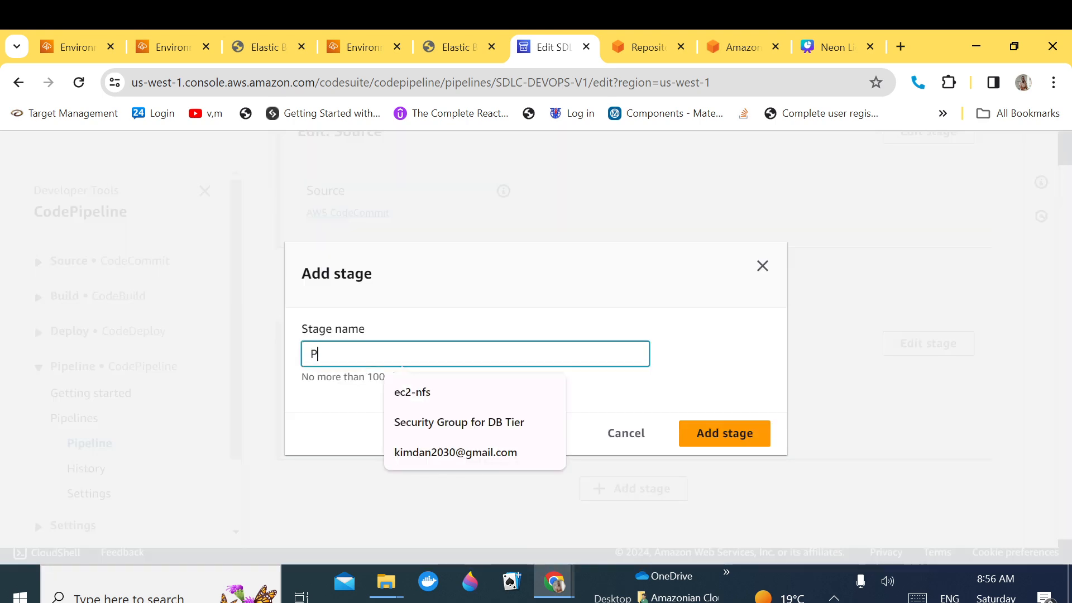
pyautogui.write('ROD-STAGE')
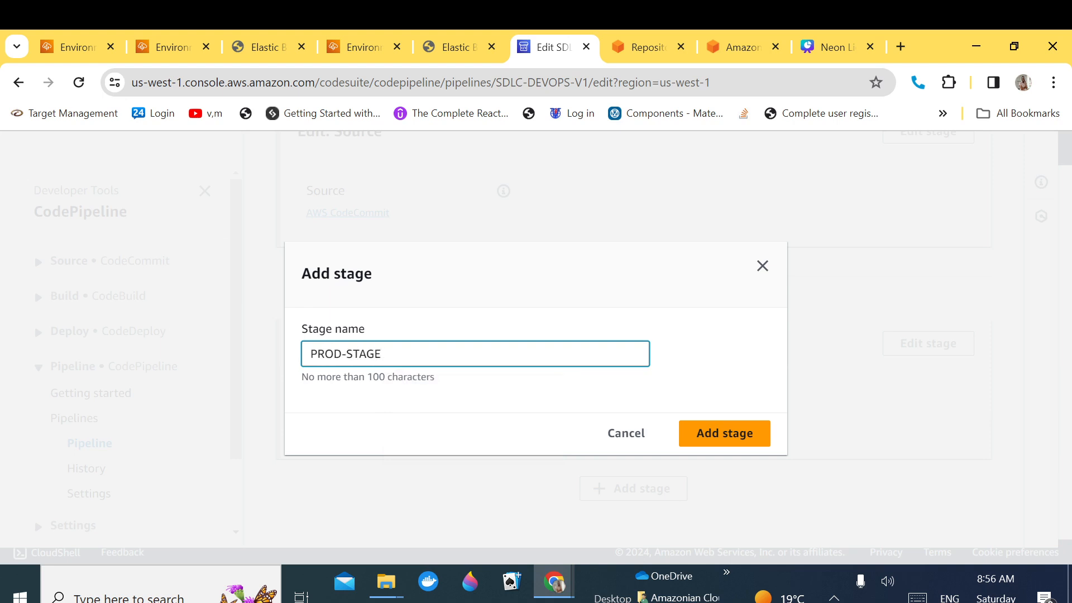
pyautogui.click(727, 443)
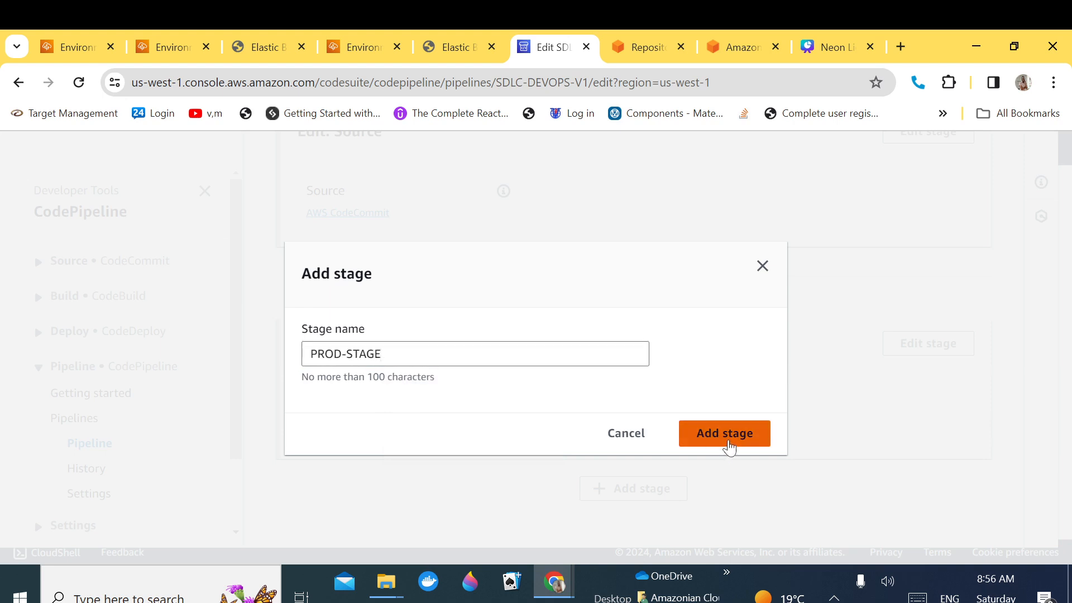
# Step: Add an action group to PROD-STAGE with an action named PRODUCTION and AWS Elastic Beanstalk as the provider
pyautogui.moveTo(1065, 399); pyautogui.dragTo(1065, 508)
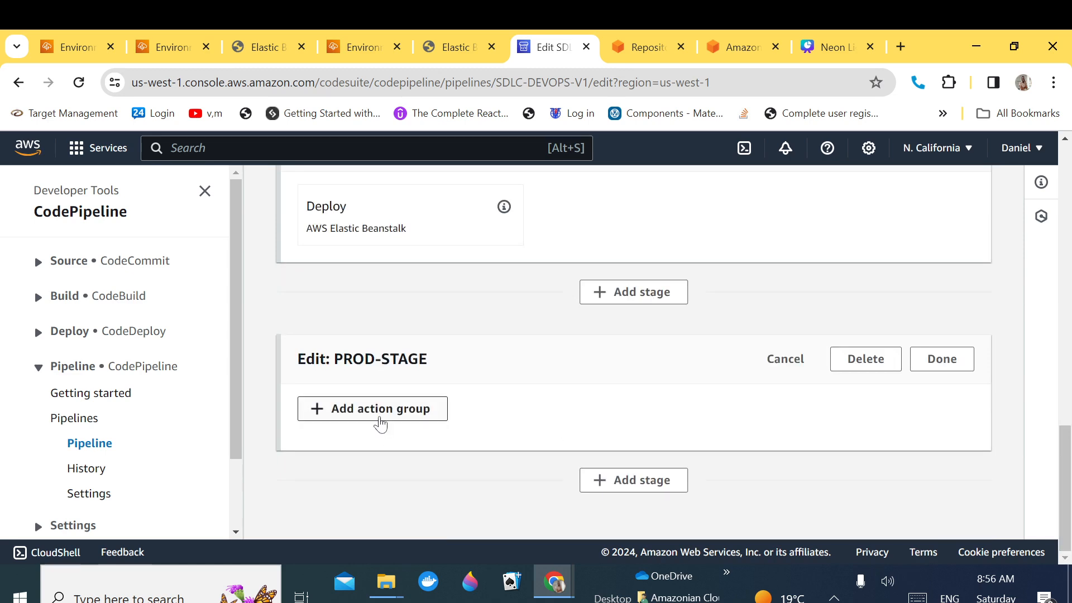
pyautogui.click(379, 416)
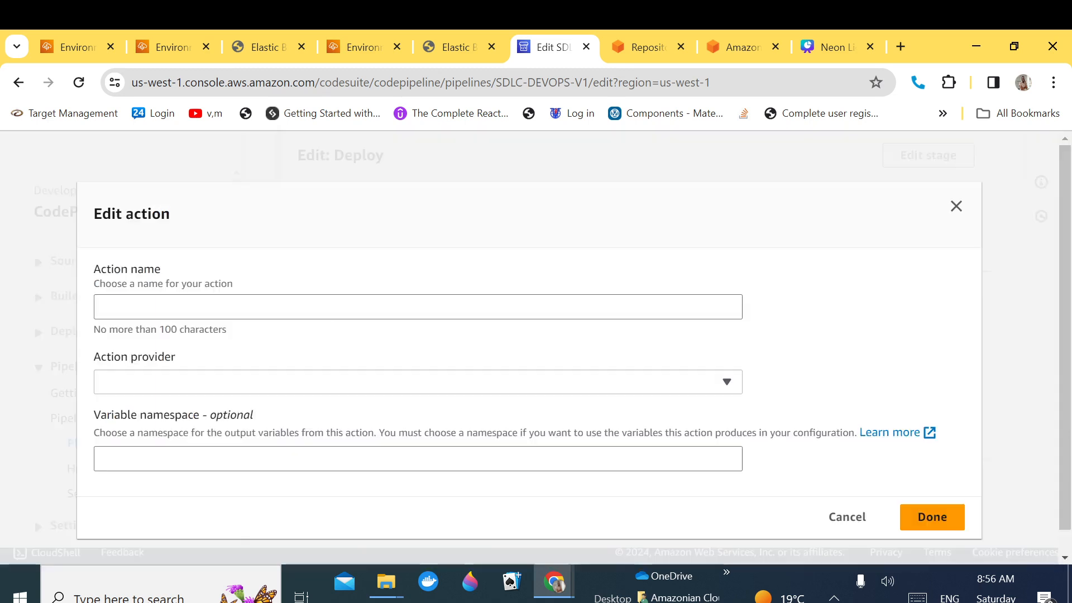
pyautogui.click(342, 307)
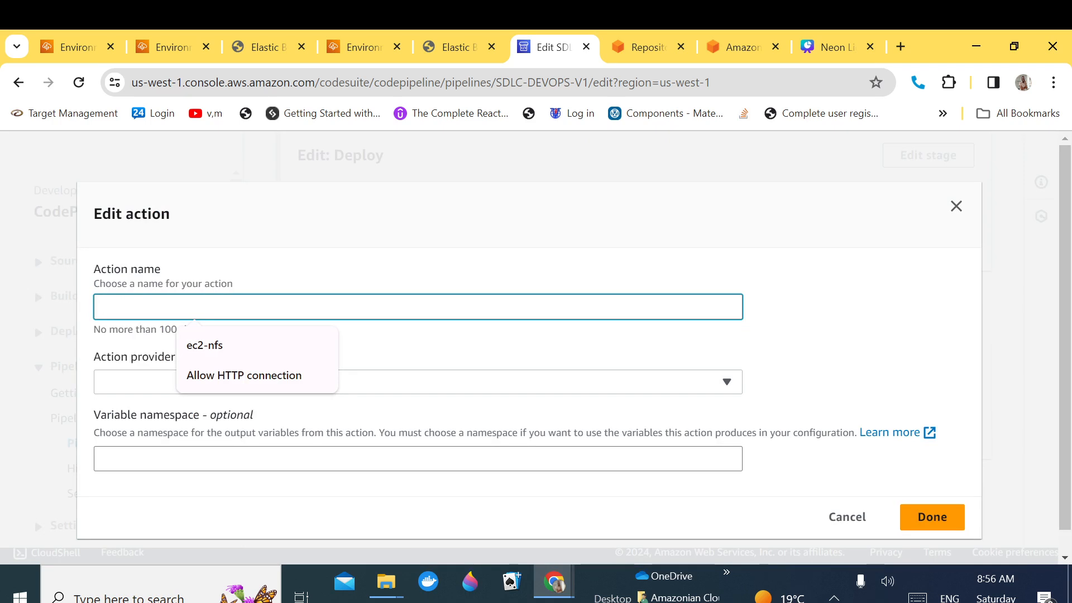
pyautogui.write('P')
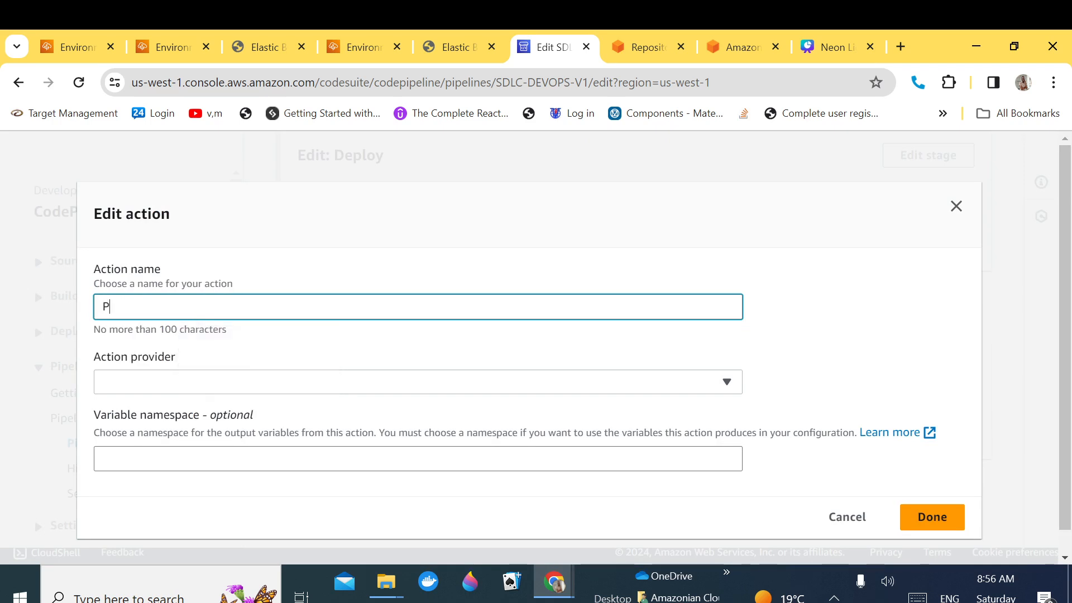
pyautogui.write('RODUCTION')
pyautogui.click(249, 385)
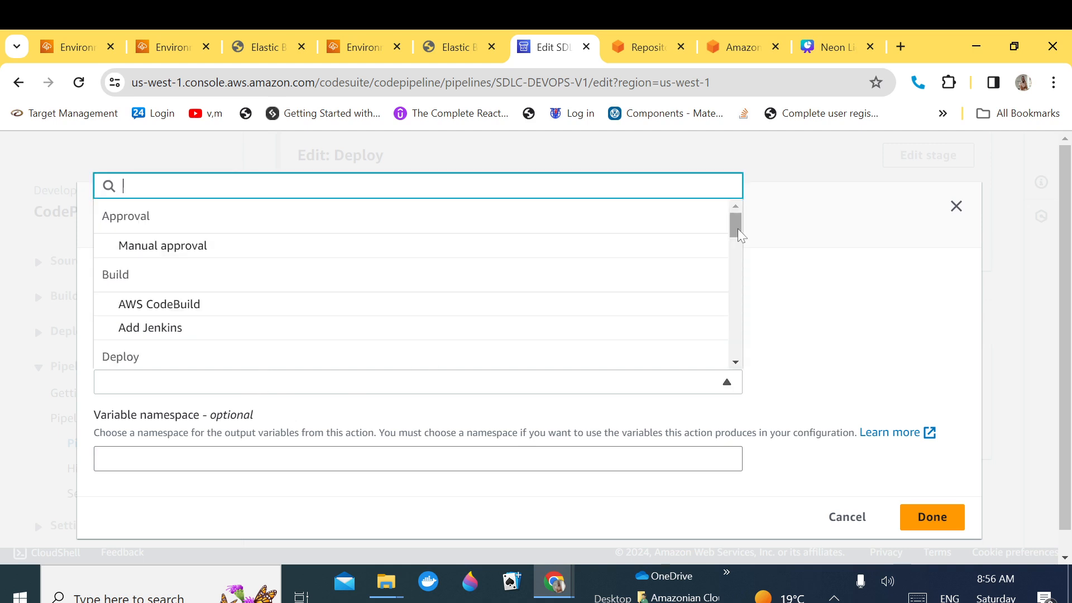
pyautogui.moveTo(735, 230); pyautogui.dragTo(733, 245)
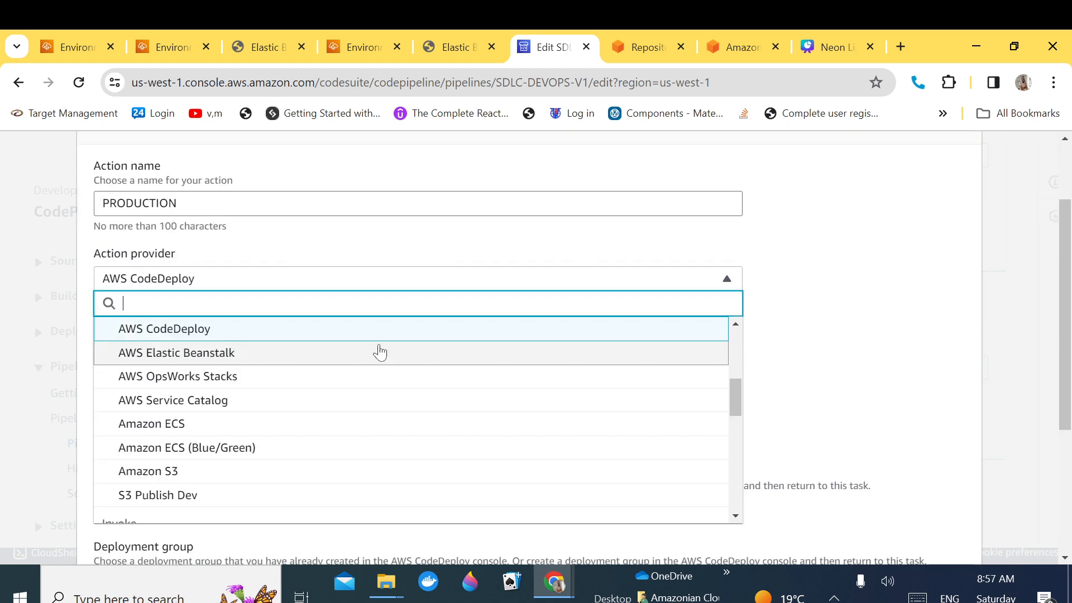
pyautogui.click(378, 350)
# Step: Configure the PRODUCTION action with SourceArtifact as input, application App-DevOps and environment App-DevOps-Prod, and finish the action
pyautogui.scroll(-3, 899, 330)
pyautogui.click(421, 264)
pyautogui.click(419, 299)
pyautogui.click(394, 352)
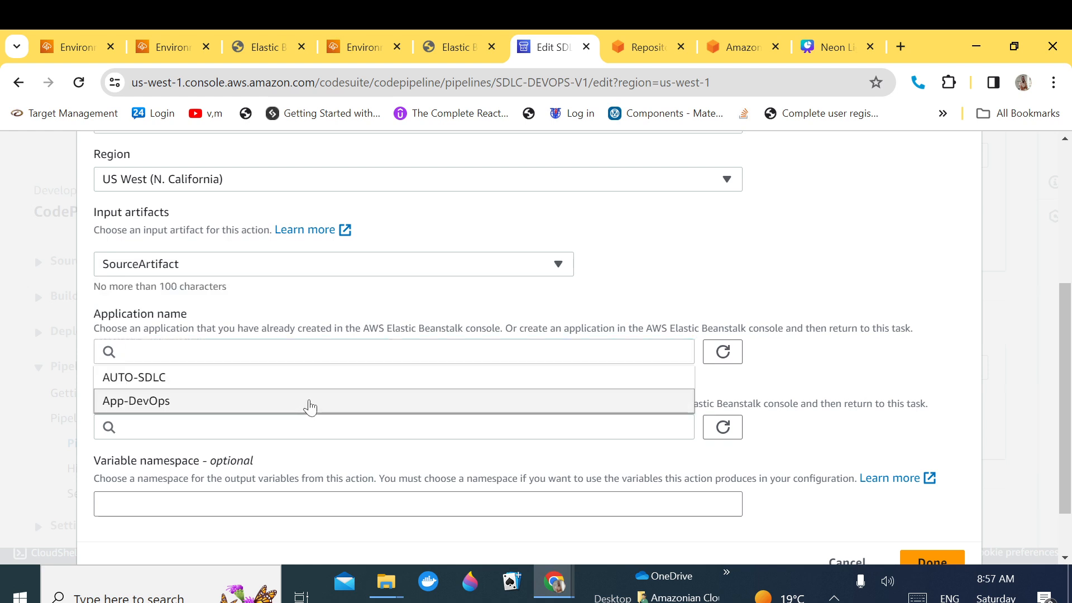
pyautogui.click(310, 407)
pyautogui.click(323, 427)
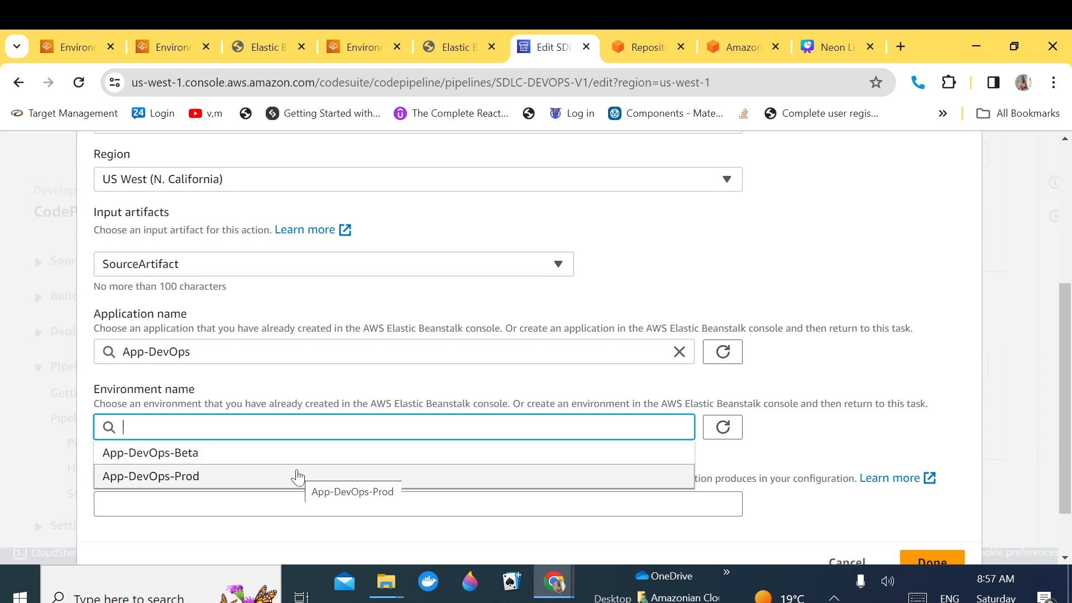
pyautogui.click(298, 474)
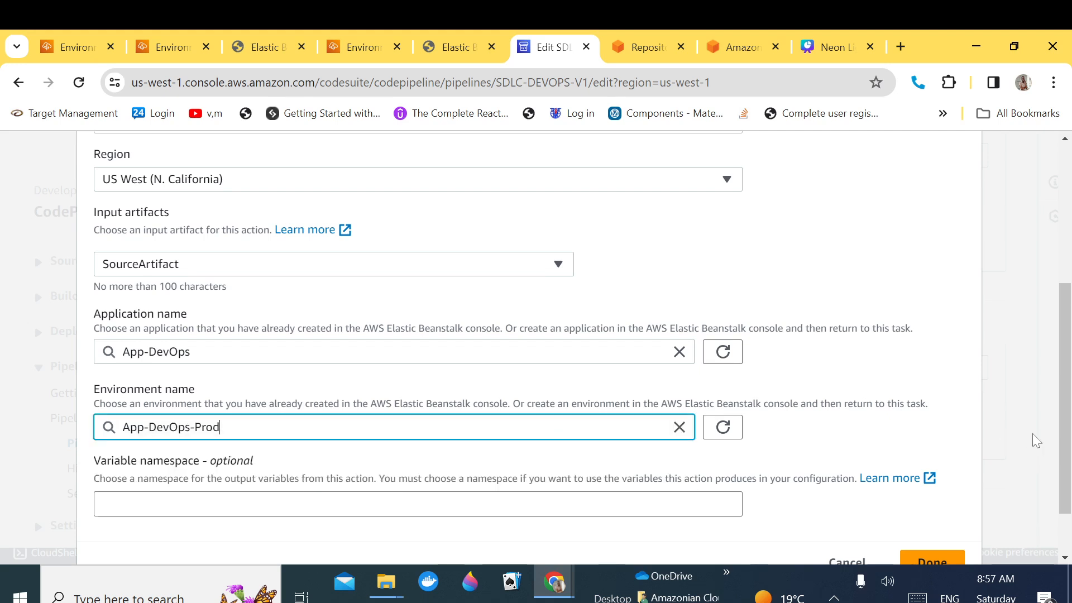
pyautogui.scroll(-1, 1063, 465)
pyautogui.scroll(-1, 1065, 465)
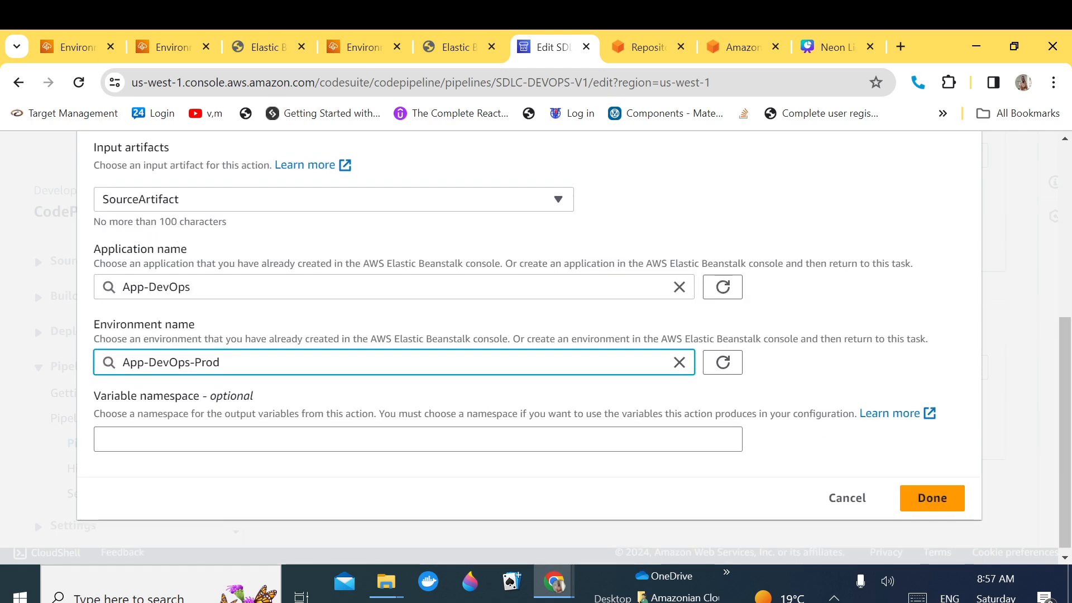
pyautogui.press('Tab')
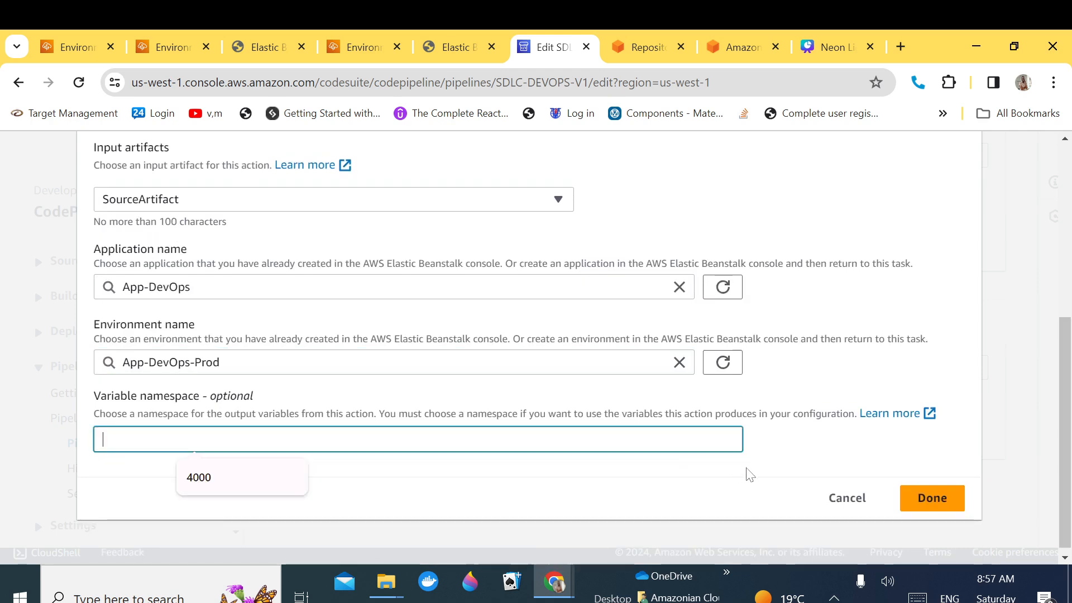
pyautogui.click(930, 502)
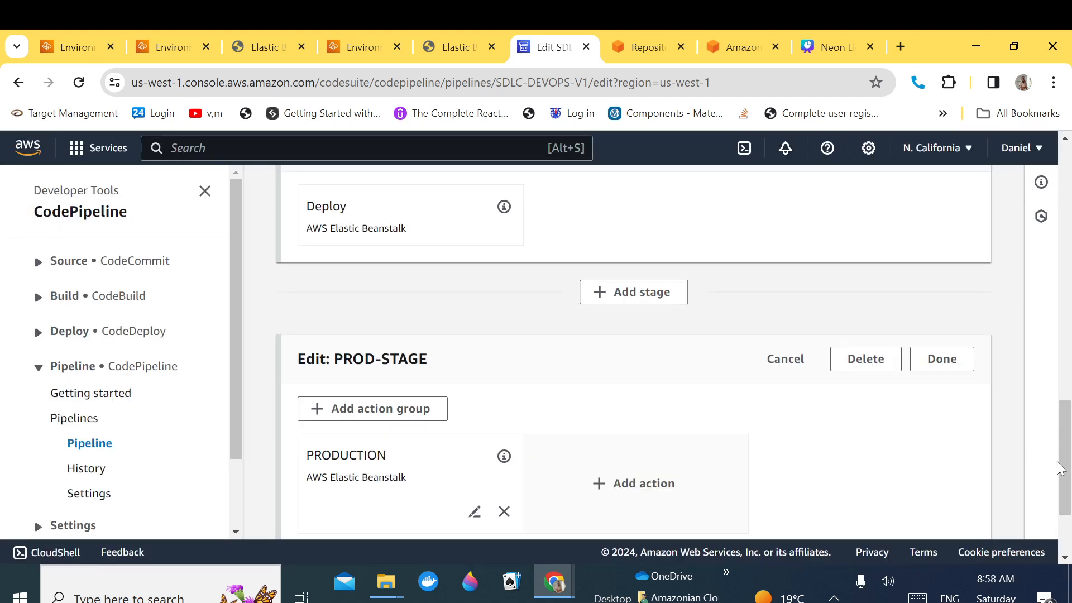
# Step: Try to add a stage named "Q/A TEAM MANUAL APPROVAL" between the Deploy stage and PROD-STAGE
pyautogui.scroll(-2, 1058, 489)
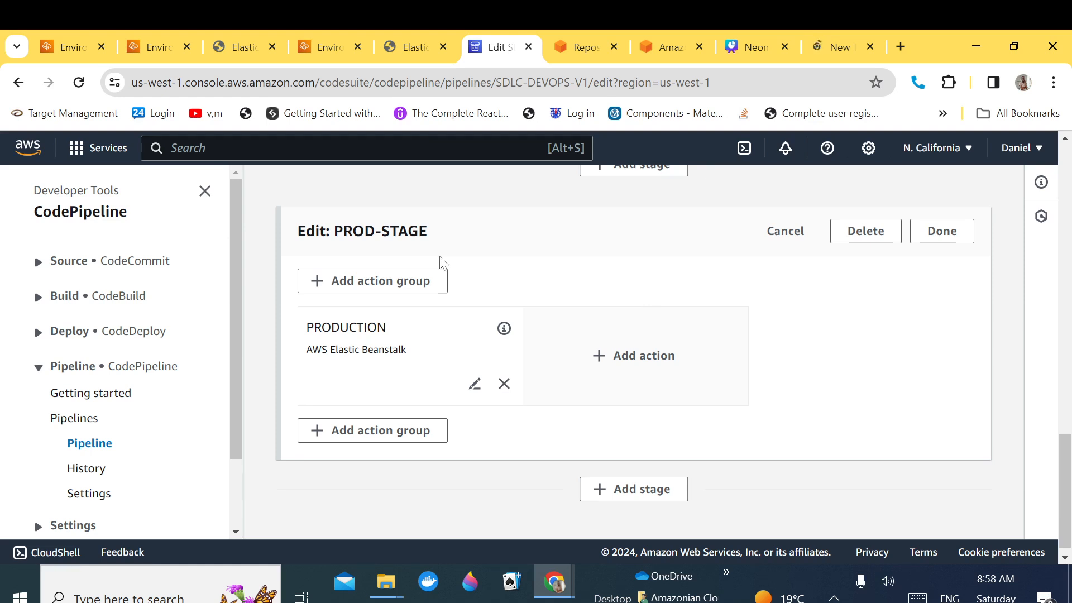
pyautogui.moveTo(1064, 487); pyautogui.dragTo(1065, 448)
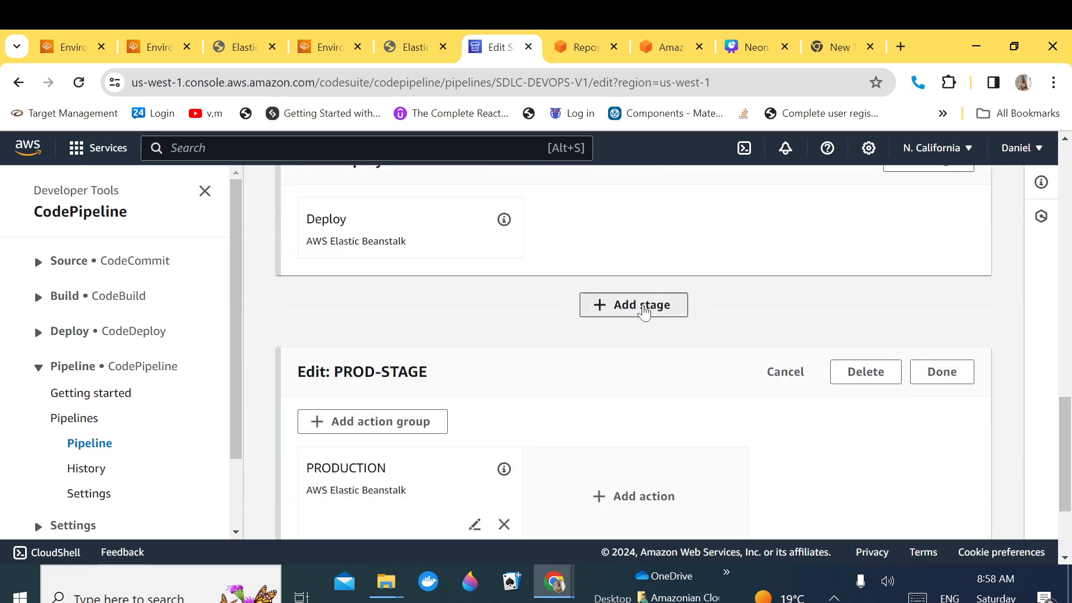
pyautogui.click(644, 309)
pyautogui.click(400, 353)
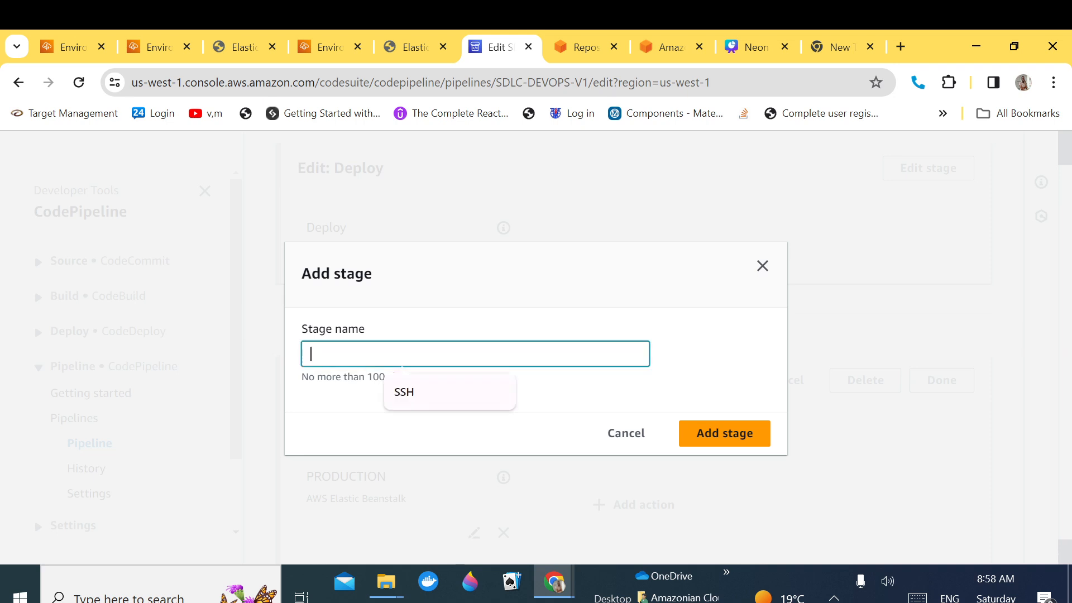
pyautogui.write('Q/A TEAM M')
pyautogui.write('AN')
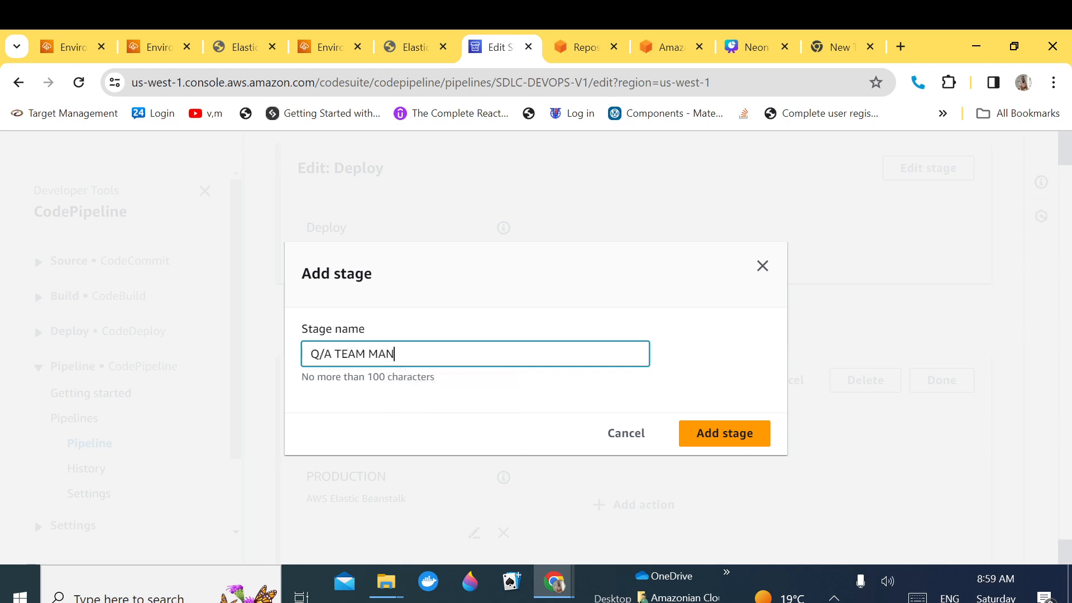
pyautogui.write('UAL APPROVAL')
pyautogui.click(732, 444)
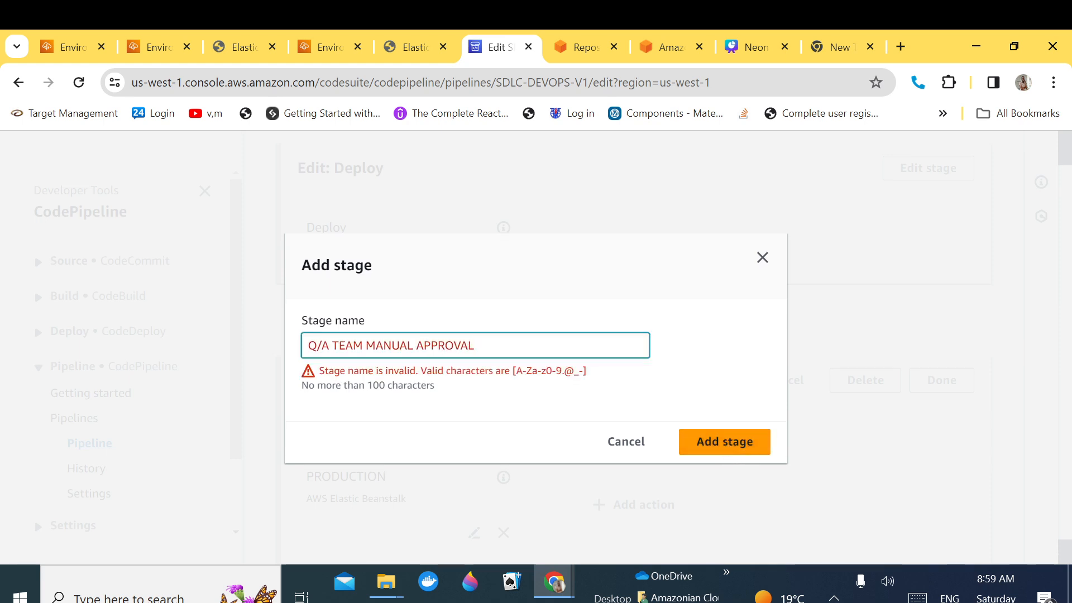
# Step: Correct the new stage's name to QA-TEAM-APPROVAL and add the stage between Deploy and PROD-STAGE
pyautogui.press('BackSpace')
pyautogui.write('-')
pyautogui.press('BackSpace')
pyautogui.write('-')
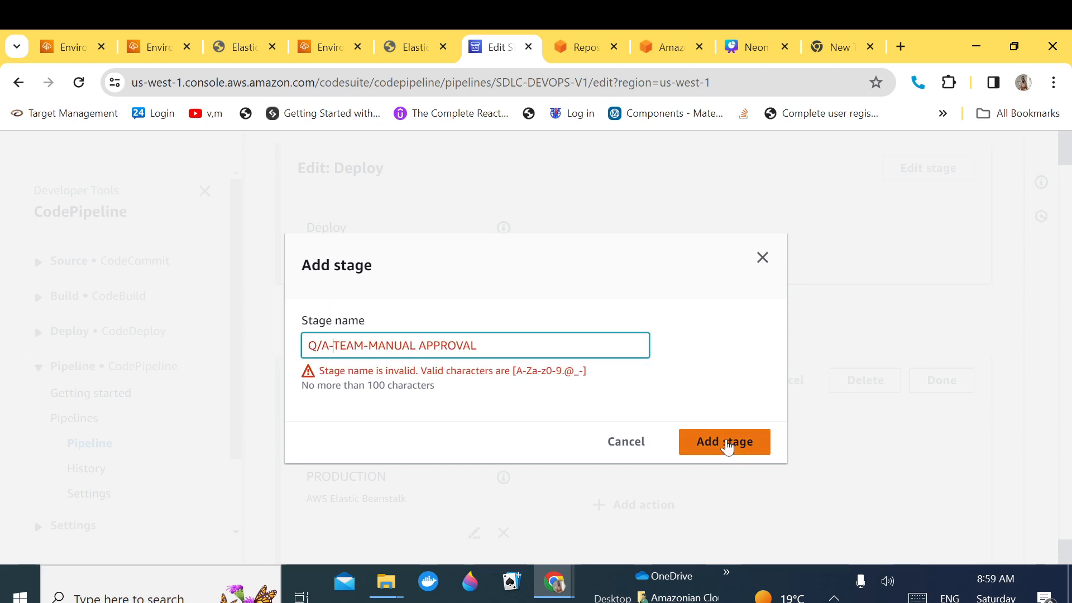
pyautogui.moveTo(367, 346); pyautogui.dragTo(418, 345)
pyautogui.press('BackSpace')
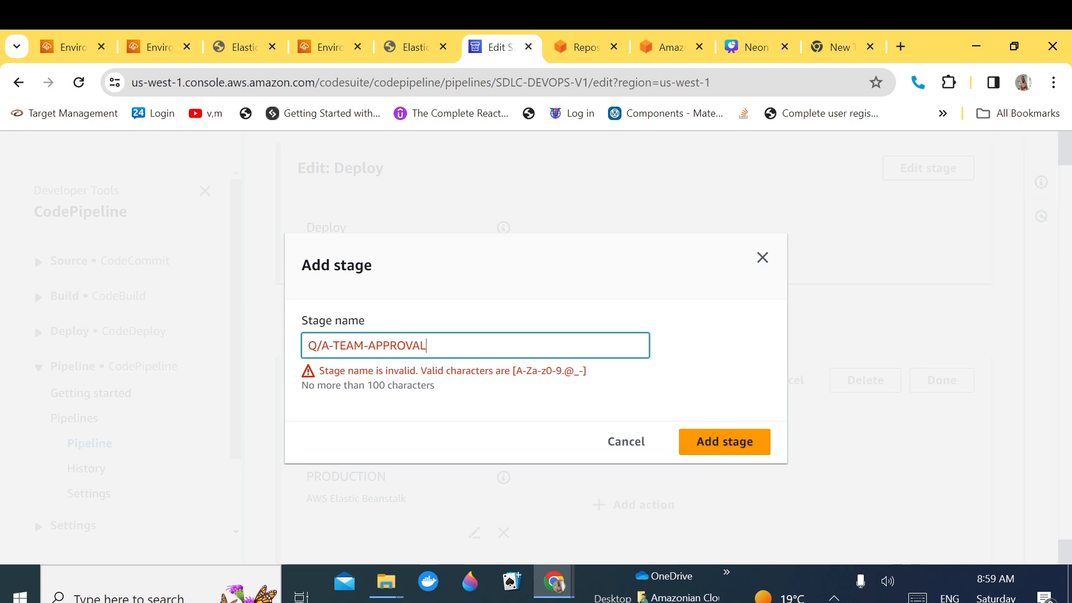
pyautogui.hotkey('shift', 'Left')
pyautogui.hotkey('shift', 'Left')
pyautogui.hotkey('shift', 'Left')
pyautogui.hotkey('shift', 'Left')
pyautogui.hotkey('shift', 'Left')
pyautogui.hotkey('shift', 'Left')
pyautogui.hotkey('shift', 'Left')
pyautogui.hotkey('shift', 'Left')
pyautogui.hotkey('shift', 'Left')
pyautogui.hotkey('shift', 'Left')
pyautogui.hotkey('shift', 'Left')
pyautogui.hotkey('shift', 'Left')
pyautogui.hotkey('shift', 'Left')
pyautogui.hotkey('shift', 'Left')
pyautogui.hotkey('shift', 'Left')
pyautogui.hotkey('shift', 'Left')
pyautogui.hotkey('shift', 'Left')
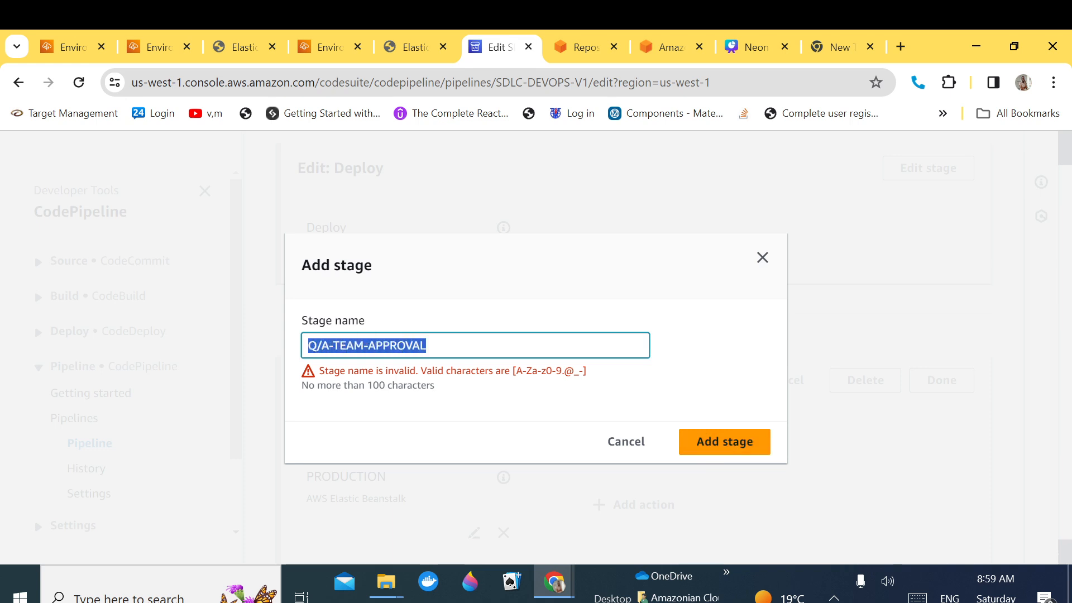
pyautogui.press('Left')
pyautogui.press('Right')
pyautogui.press('Right')
pyautogui.press('BackSpace')
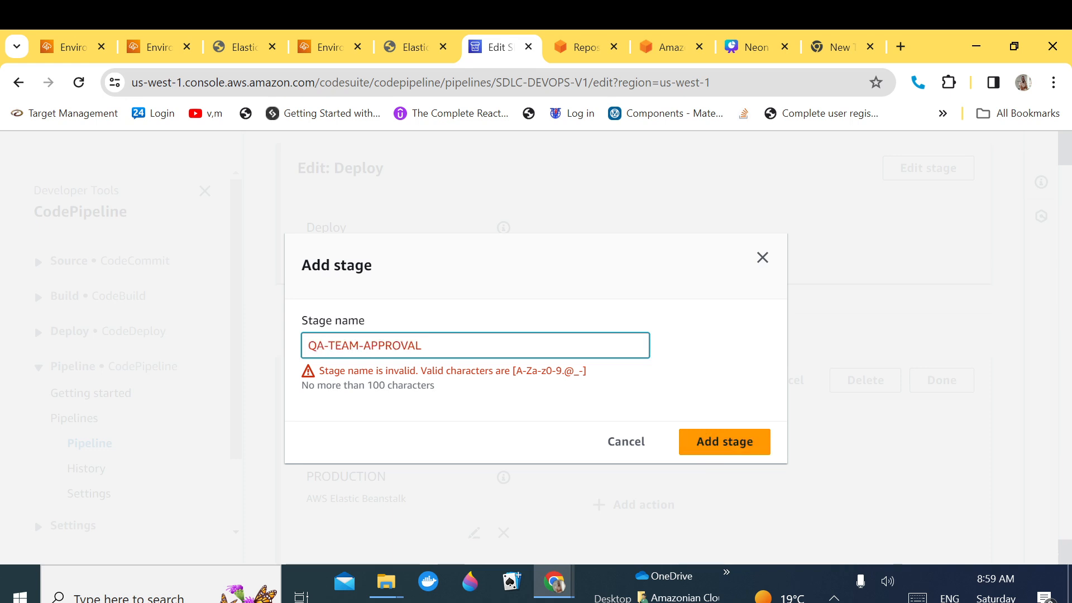
pyautogui.click(708, 442)
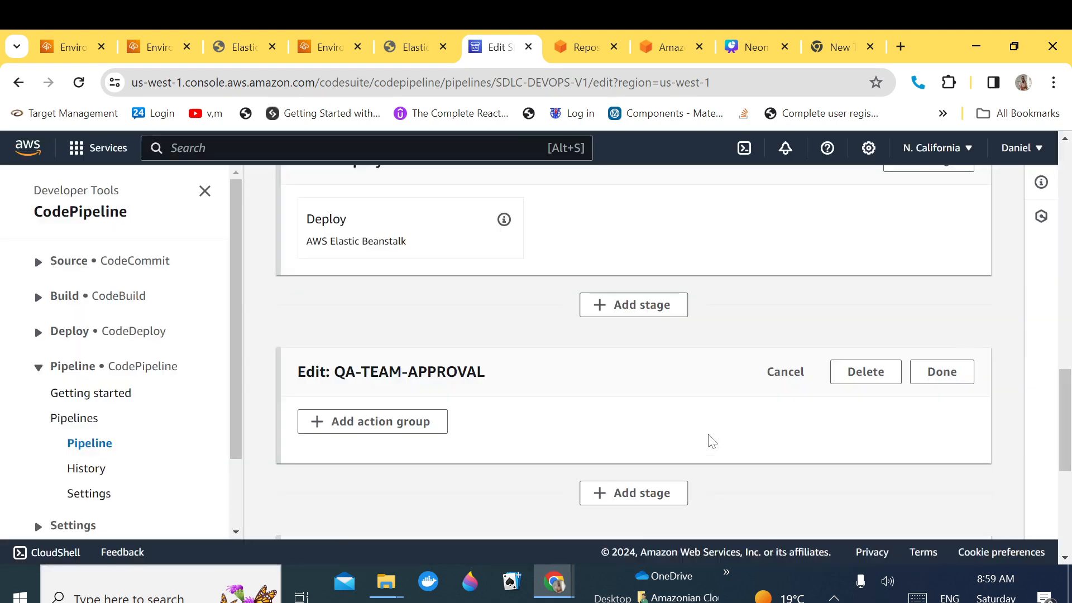
# Step: Add an action group to the QA-TEAM-APPROVAL stage with an action named "MANUAL APPROVAL" and Manual approval as the provider
pyautogui.moveTo(1062, 441); pyautogui.dragTo(1063, 459)
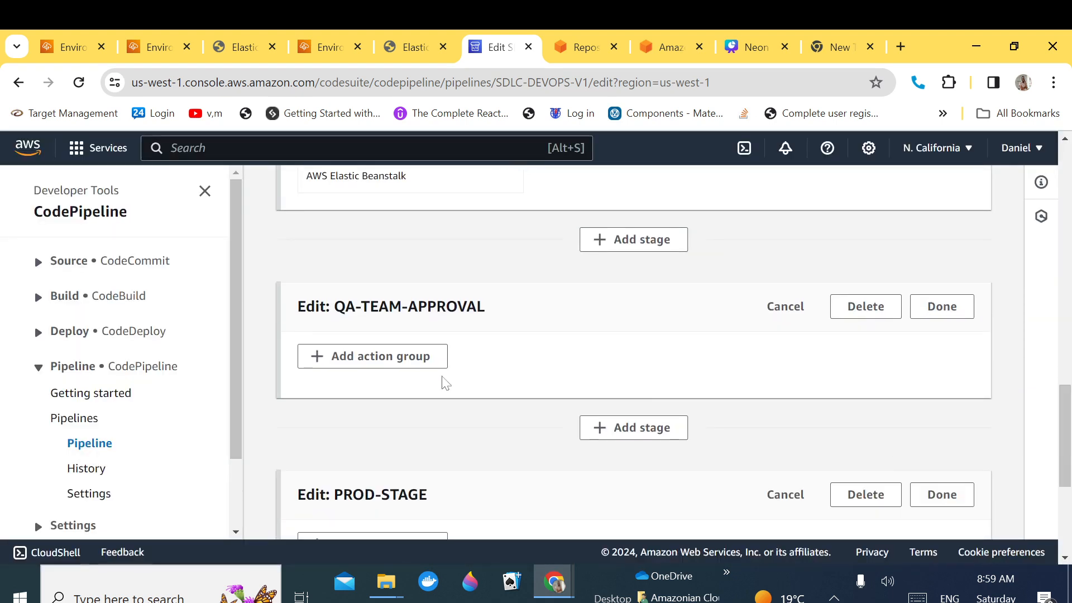
pyautogui.click(385, 358)
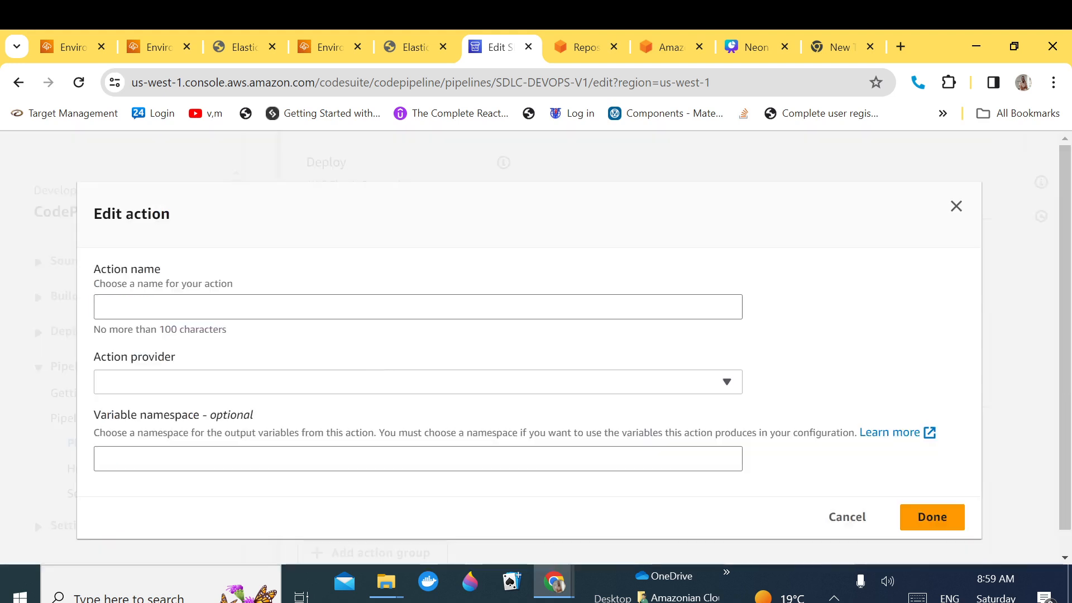
pyautogui.write('MANU')
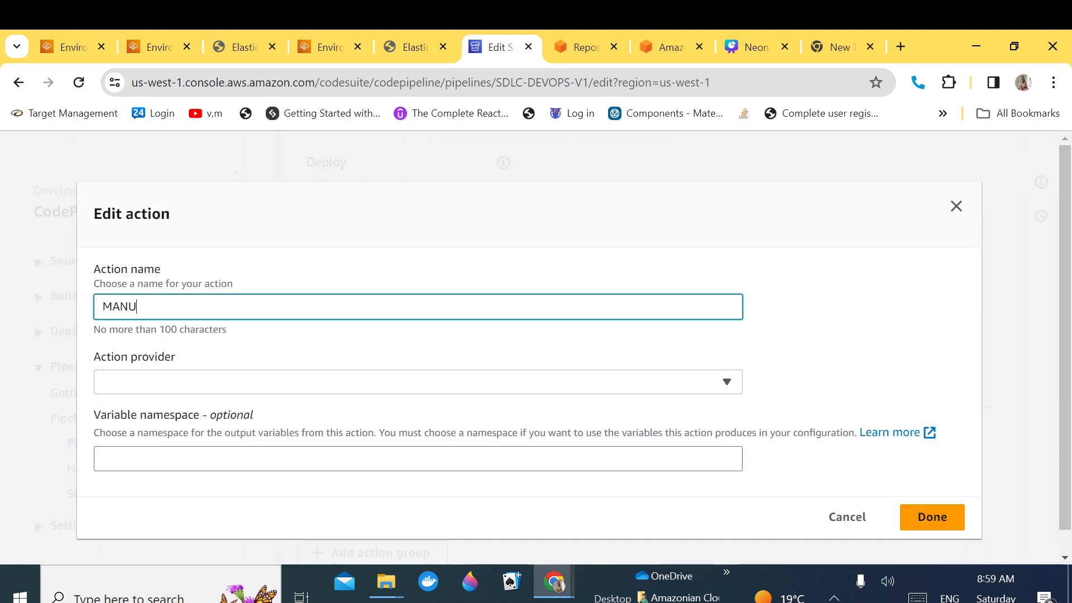
pyautogui.write('AL APPROVAL')
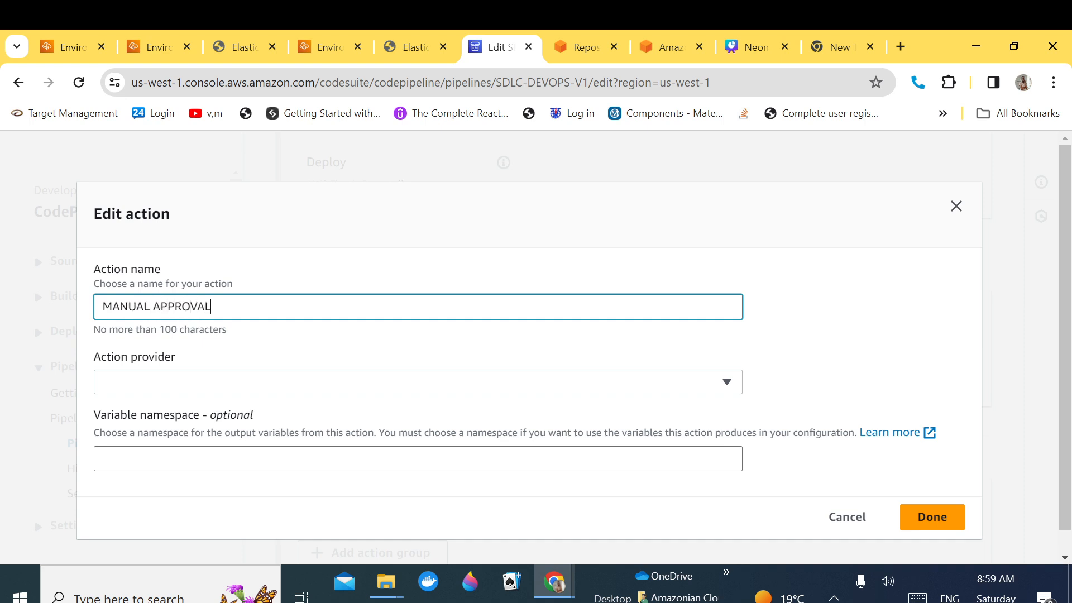
pyautogui.click(193, 379)
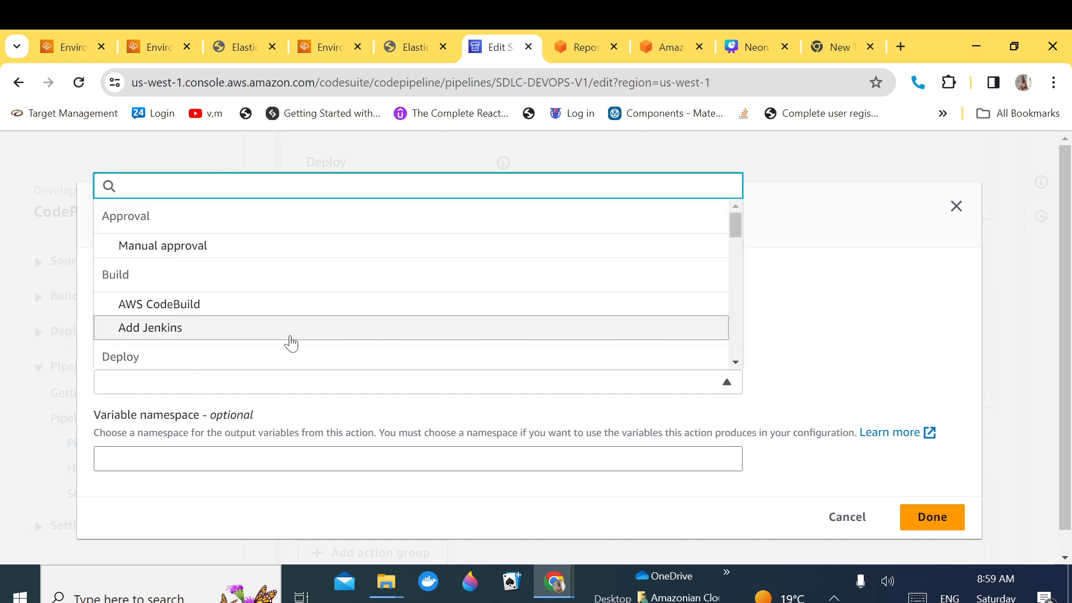
pyautogui.click(414, 246)
pyautogui.moveTo(1067, 366); pyautogui.dragTo(1062, 433)
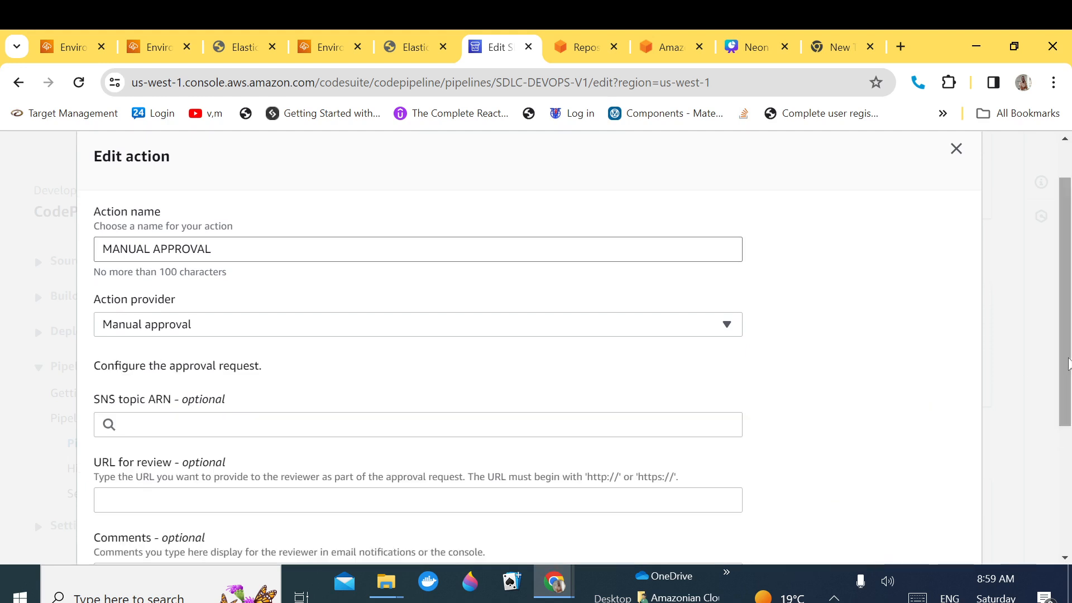
pyautogui.moveTo(1067, 365); pyautogui.dragTo(1062, 443)
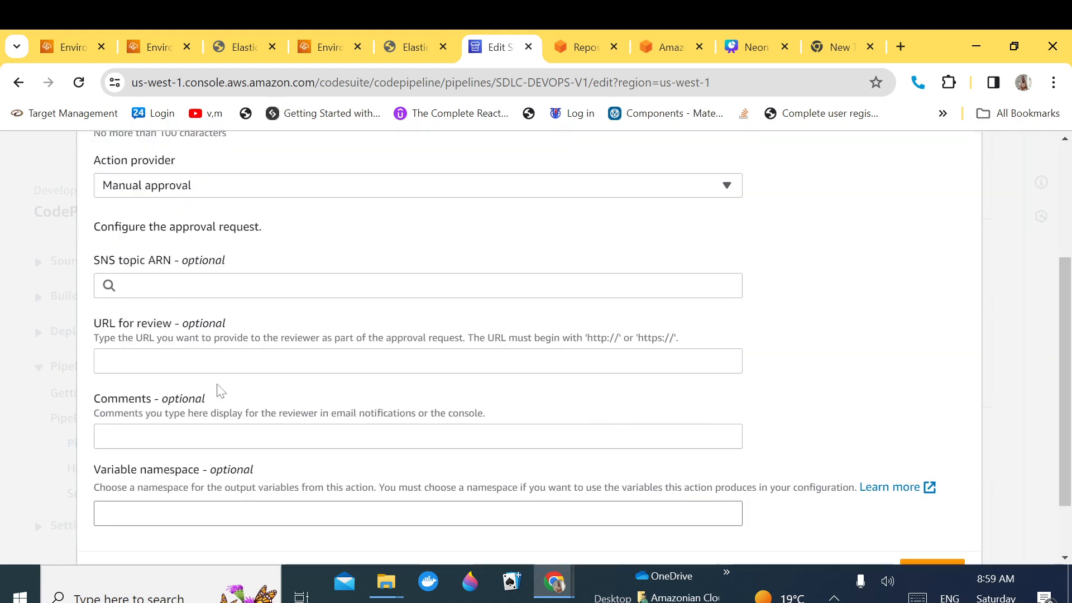
pyautogui.click(155, 288)
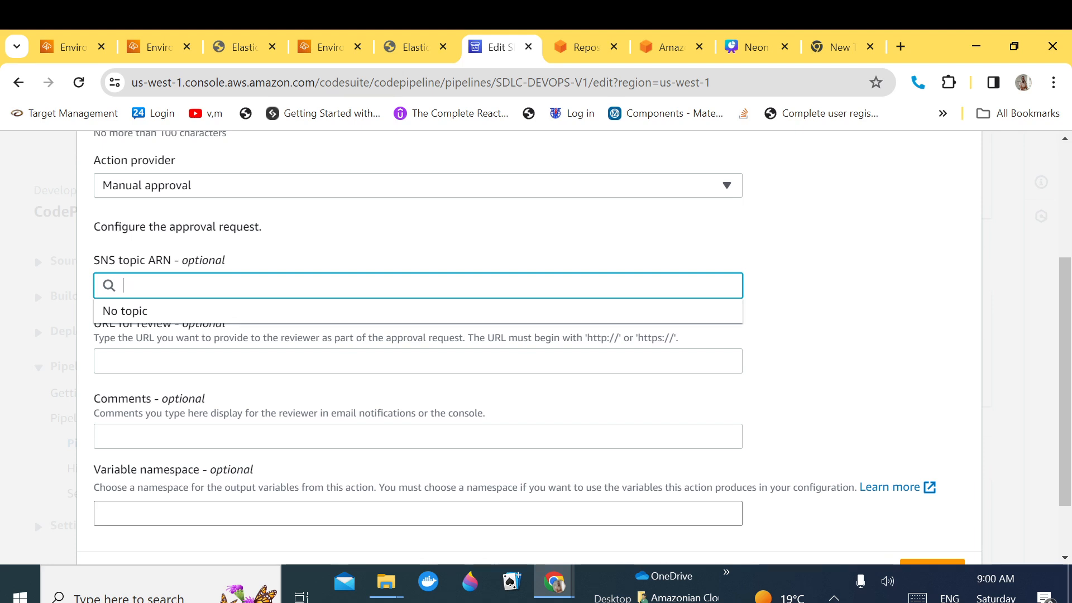
pyautogui.click(244, 55)
pyautogui.click(243, 82)
pyautogui.hotkey('ctrl', 'c')
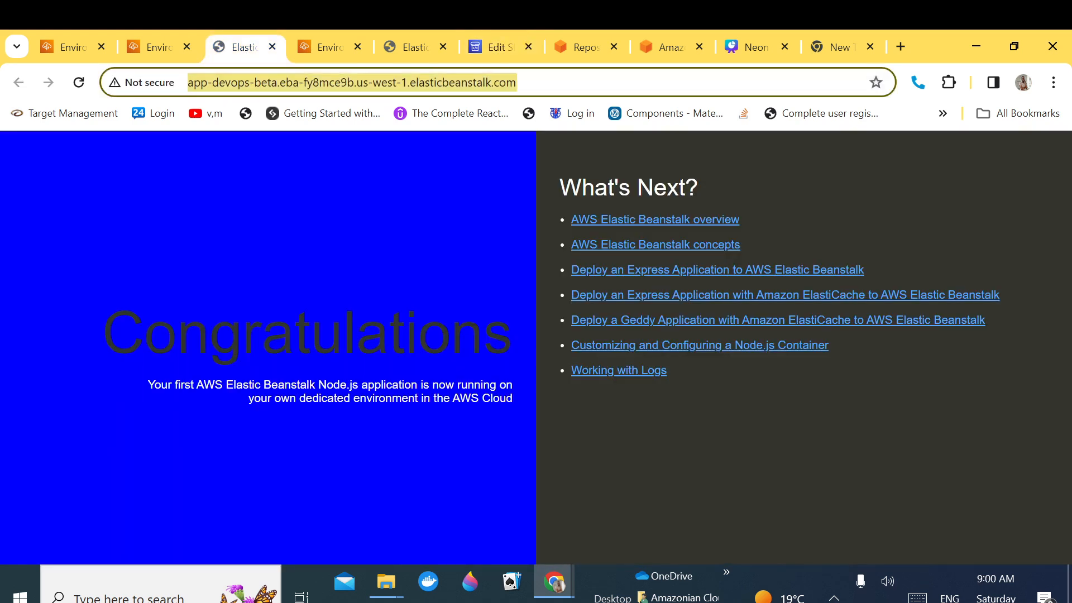
pyautogui.click(485, 34)
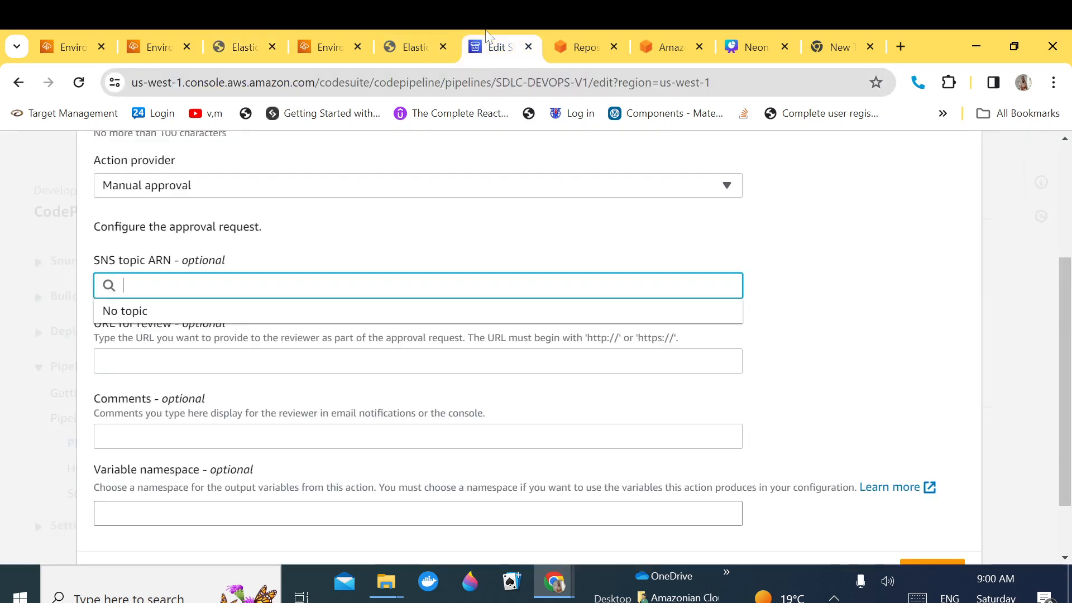
pyautogui.click(207, 327)
pyautogui.hotkey('ctrl', 'v')
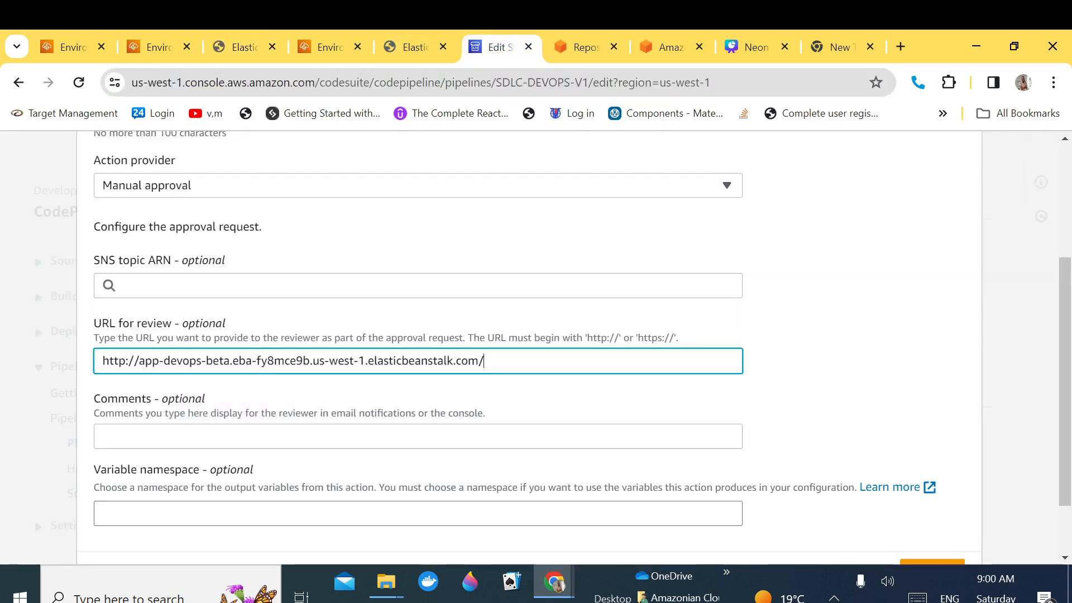
pyautogui.moveTo(258, 258); pyautogui.dragTo(93, 262)
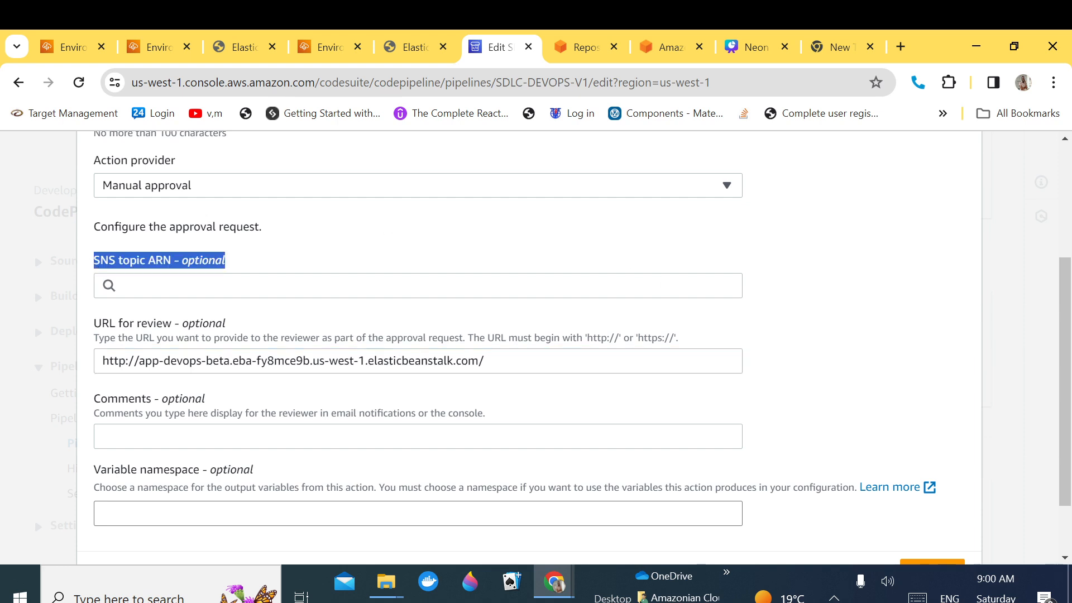
pyautogui.scroll(-1, 1059, 360)
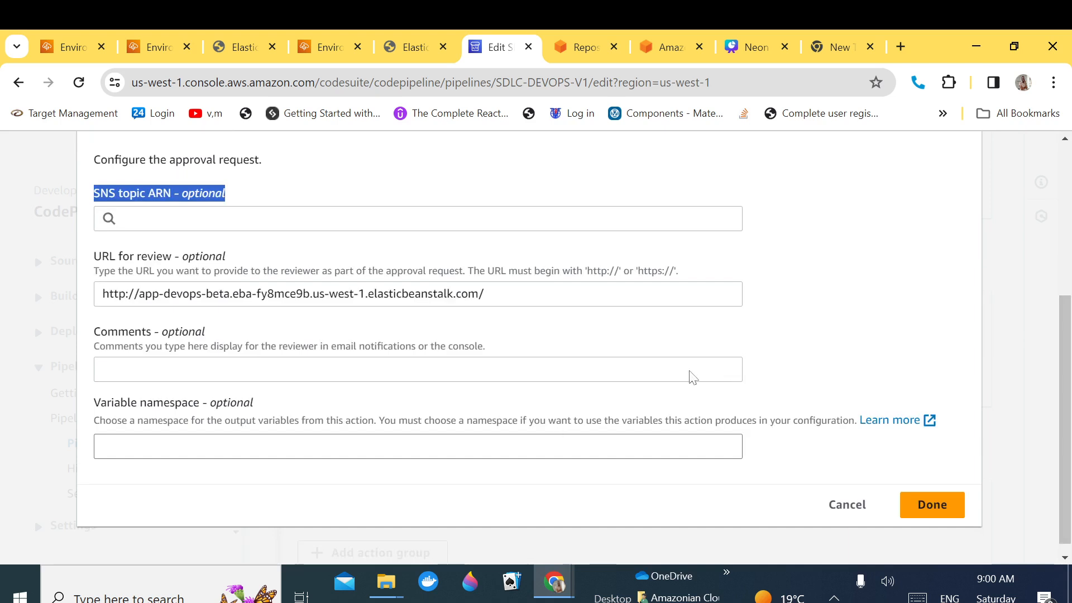
pyautogui.click(938, 505)
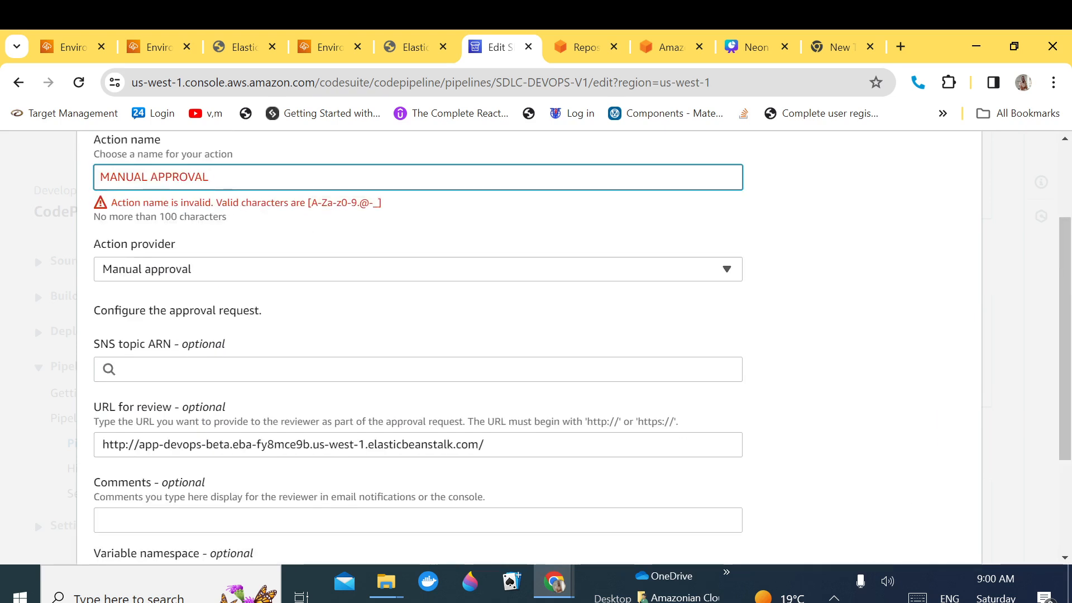
# Step: Rename the approval action to MANUAL-APPROVAL and finish the action
pyautogui.click(151, 176)
pyautogui.press('BackSpace')
pyautogui.write('-')
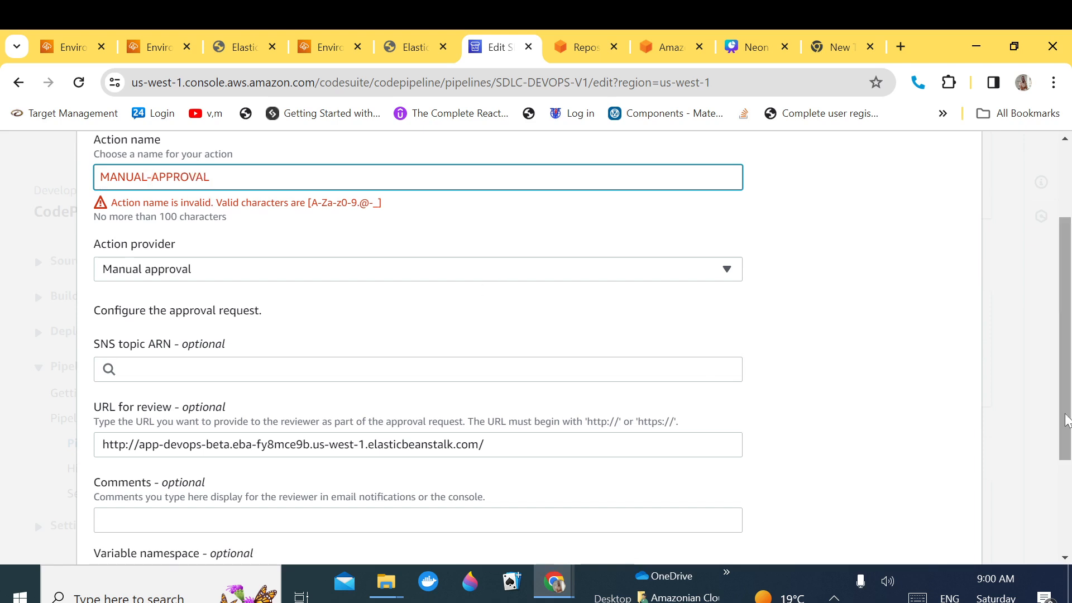
pyautogui.moveTo(1063, 437); pyautogui.dragTo(1063, 528)
pyautogui.click(932, 492)
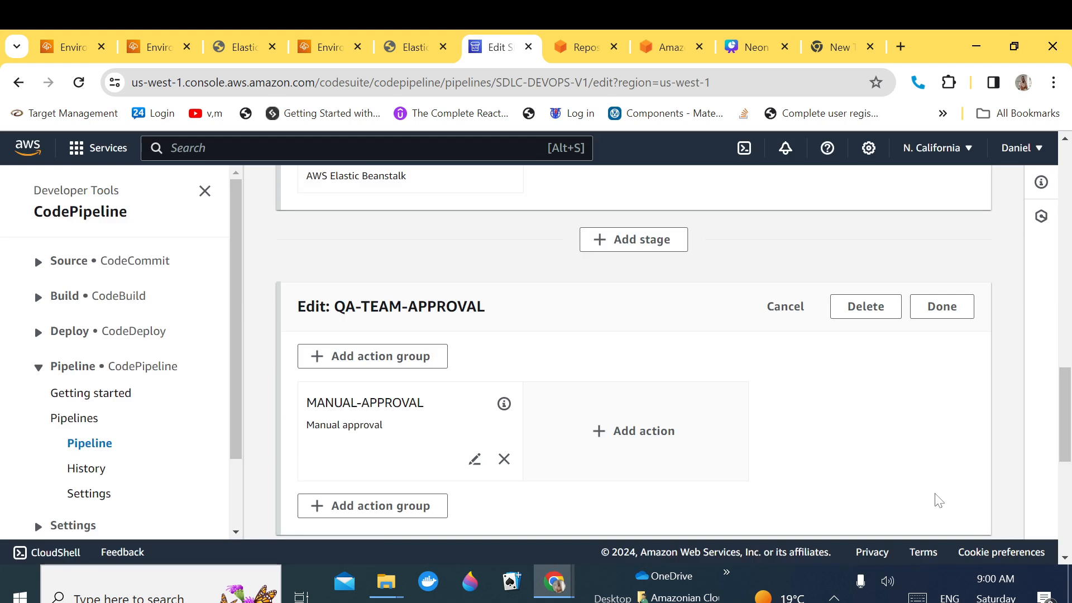
# Step: Switch to VS Code and set the .textColumn background-color in index.html to green
pyautogui.moveTo(1064, 389); pyautogui.dragTo(1054, 337)
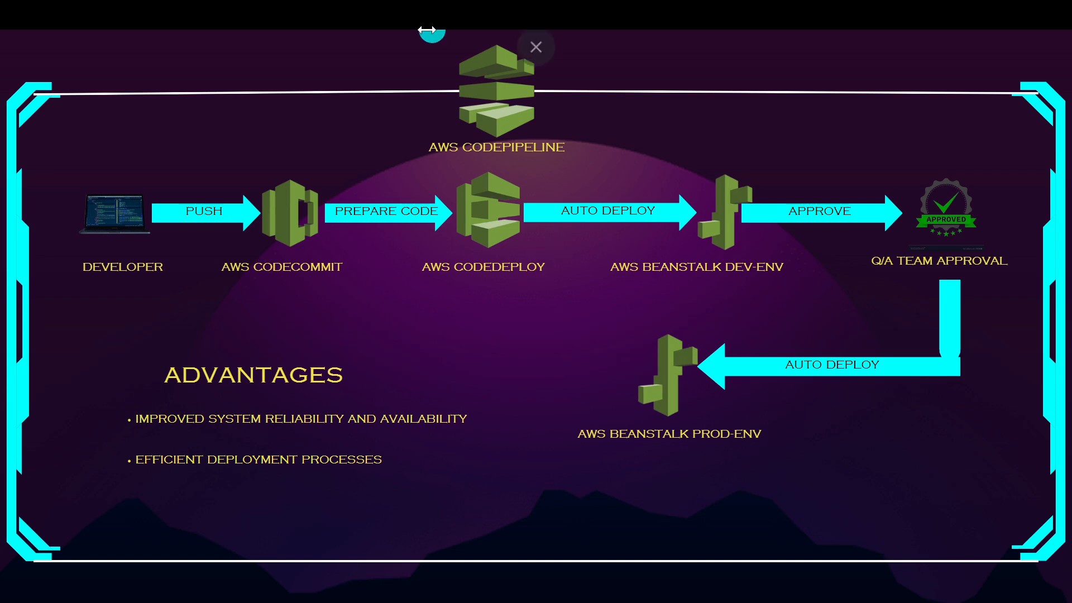
pyautogui.click(536, 45)
pyautogui.hotkey('alt', 'Tab')
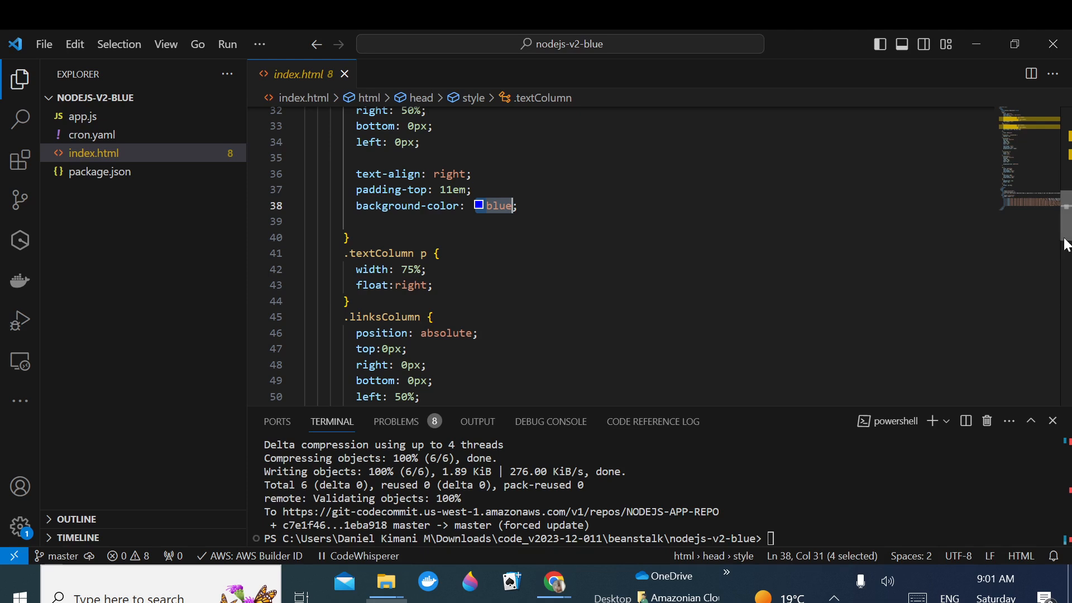
pyautogui.press('Down')
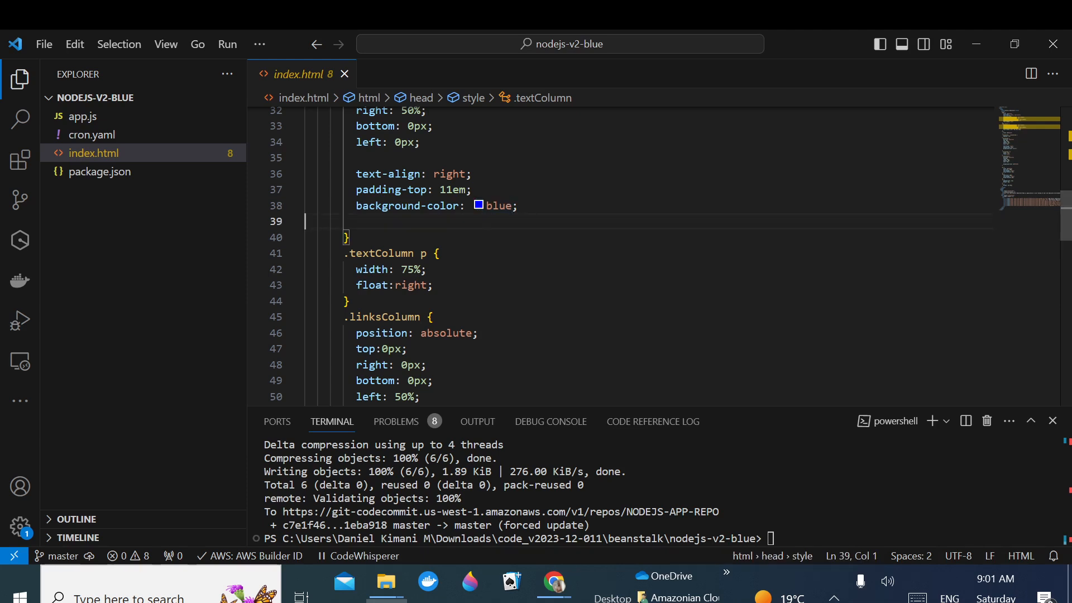
pyautogui.doubleClick(498, 206)
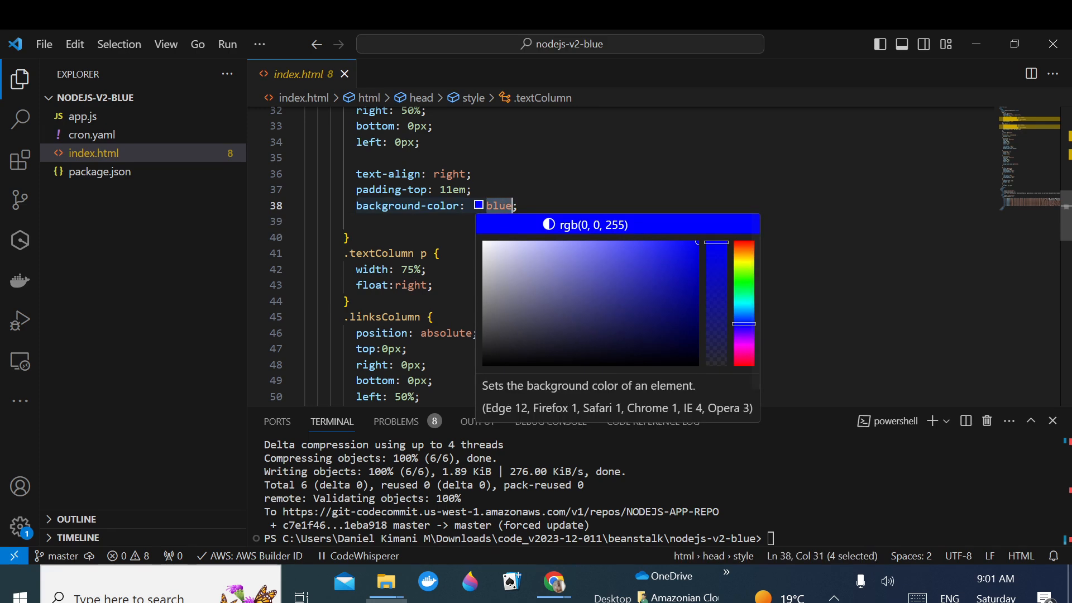
pyautogui.write('green')
pyautogui.click(603, 174)
# Step: Enlarge the terminal, stage all changes with git add . and commit them with the message "NODEJS"
pyautogui.moveTo(603, 407); pyautogui.dragTo(603, 280)
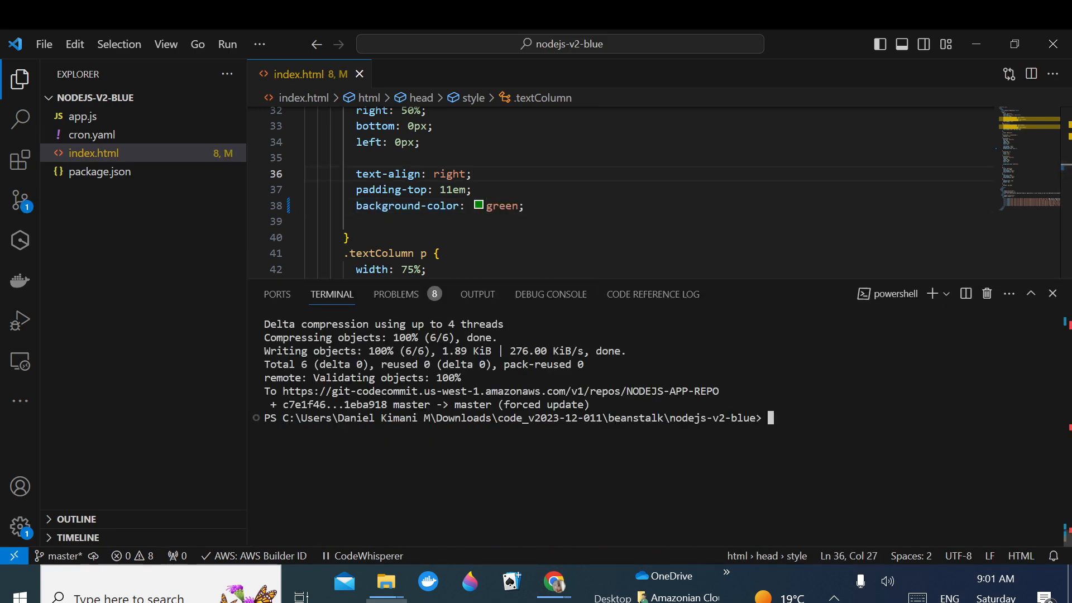
pyautogui.write('git add .')
pyautogui.press('Return')
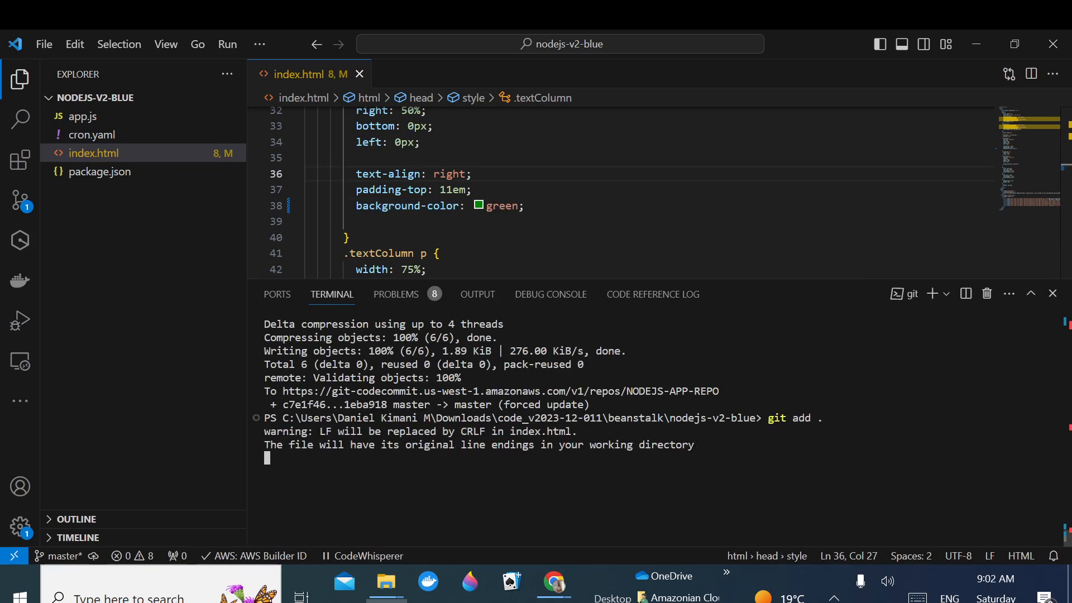
pyautogui.press('Up')
pyautogui.press('Up')
pyautogui.press('Up')
pyautogui.press('Up')
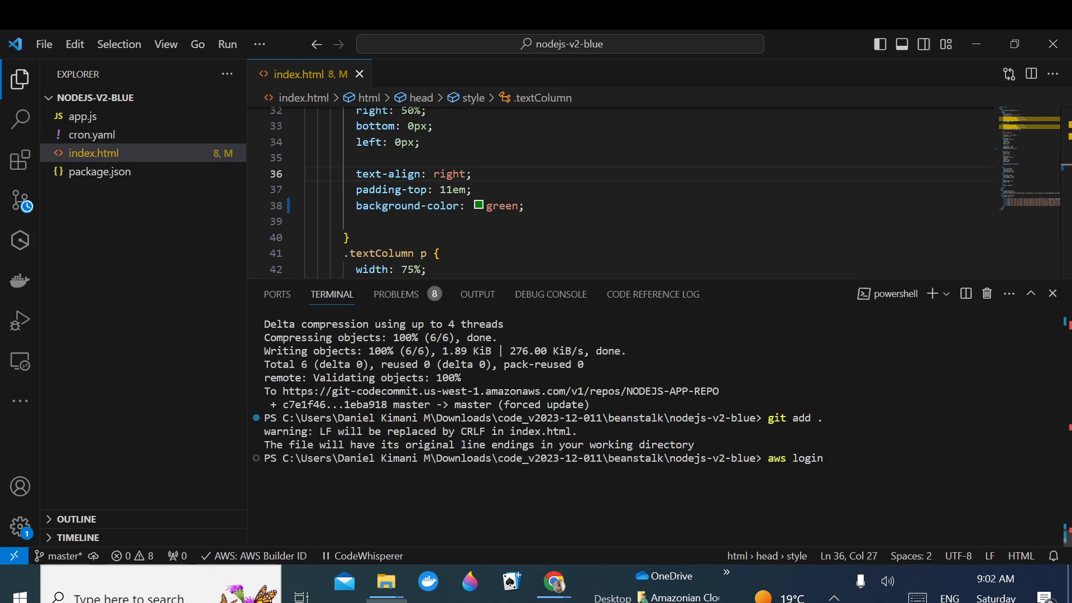
pyautogui.press('Down')
pyautogui.press('Down')
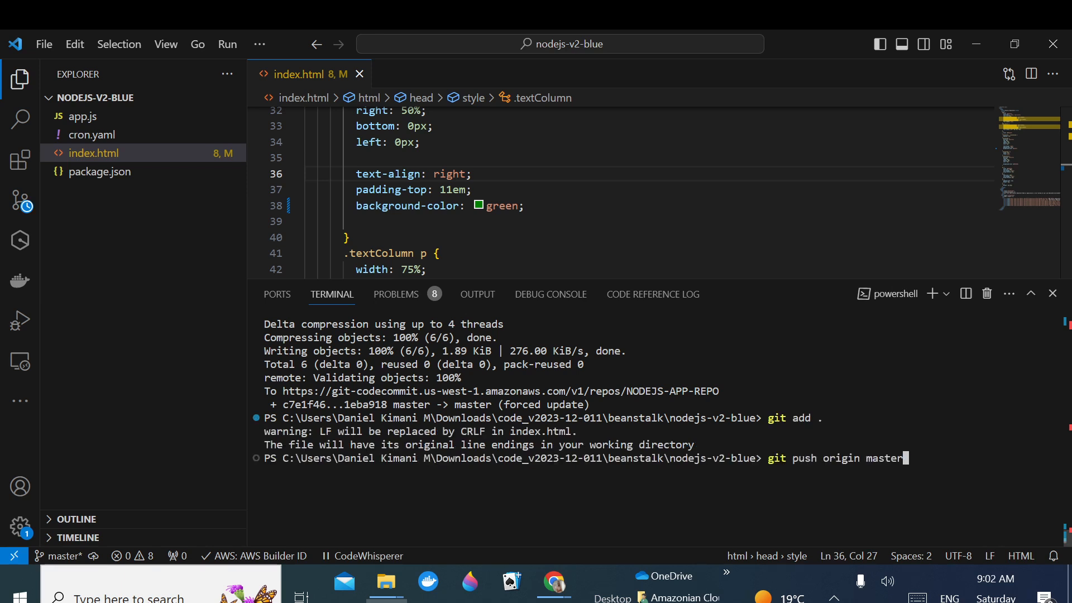
pyautogui.press('Up')
pyautogui.press('Return')
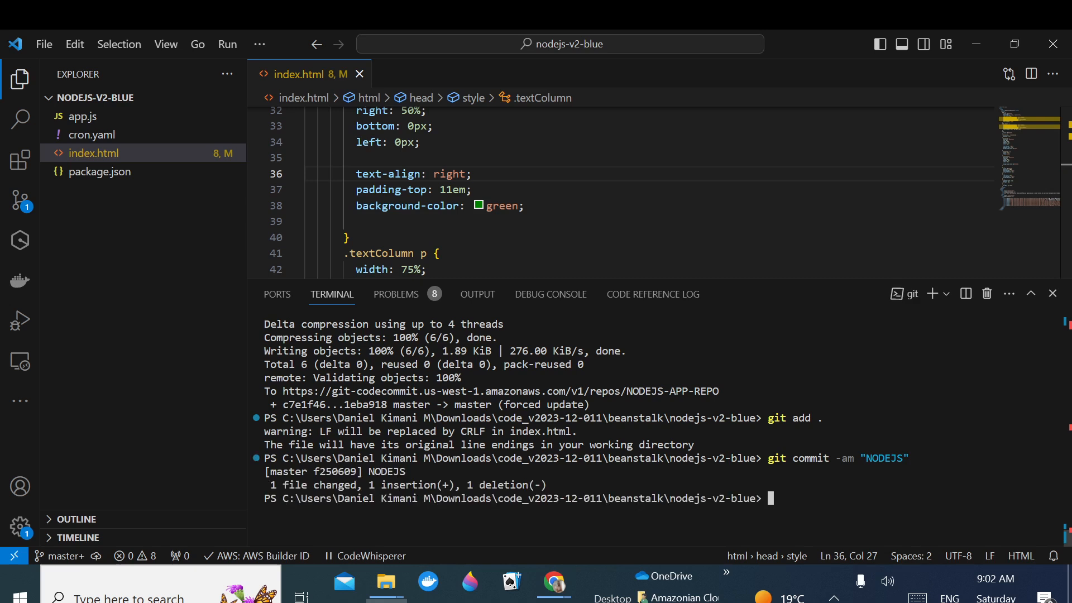
# Step: Push the commit to the remote with git push origin master, without the force option
pyautogui.press('Up')
pyautogui.press('Up')
pyautogui.press('Up')
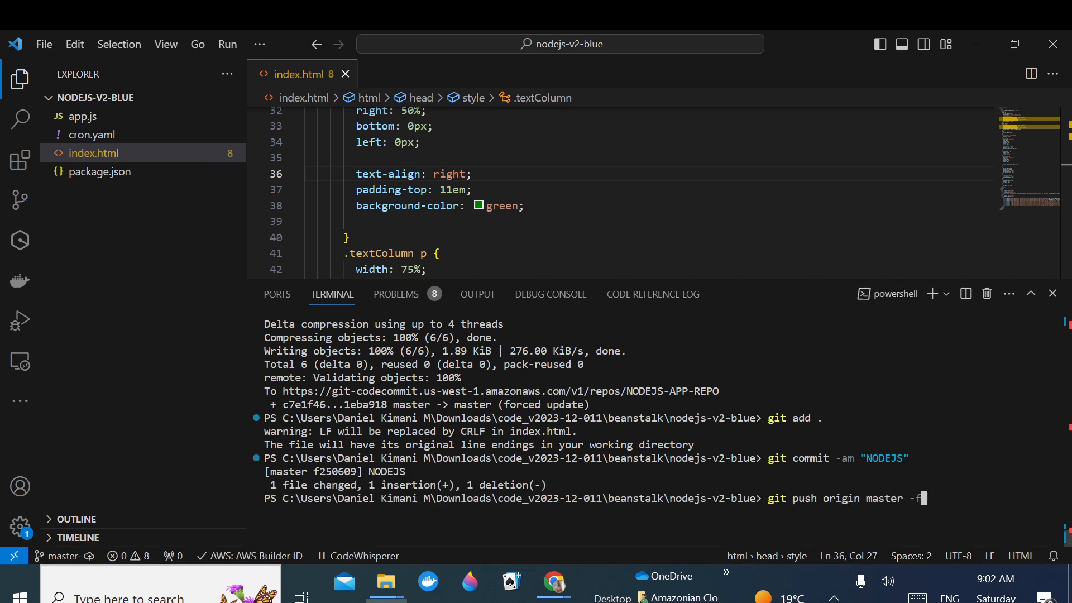
pyautogui.press('BackSpace')
pyautogui.press('BackSpace')
pyautogui.press('Return')
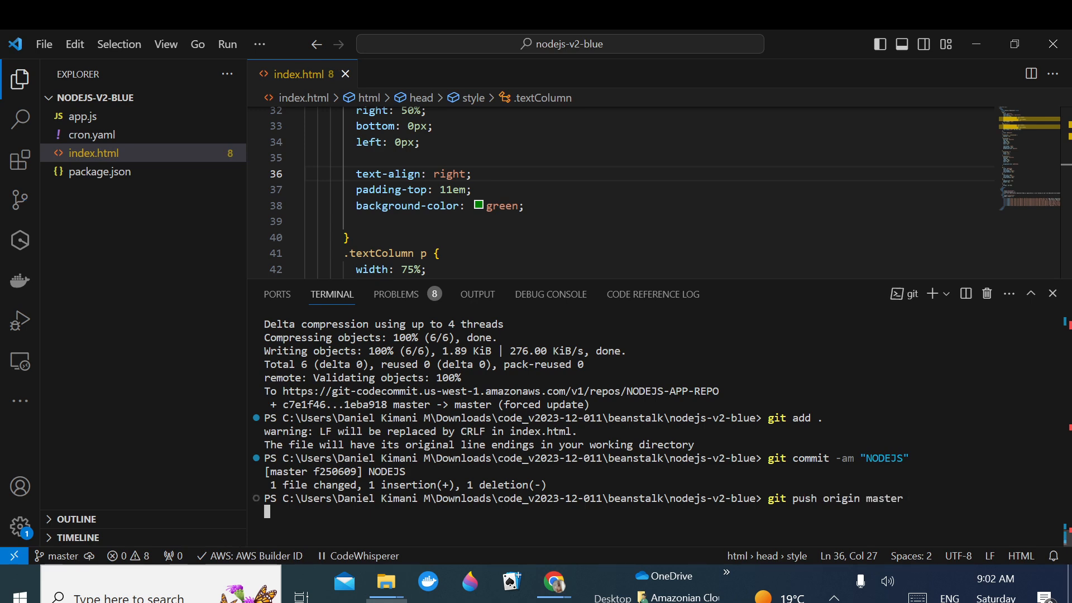
# Step: Switch to Chrome and return to the SDLC-DEVOPS-V1 pipeline's edit page
pyautogui.moveTo(560, 585)
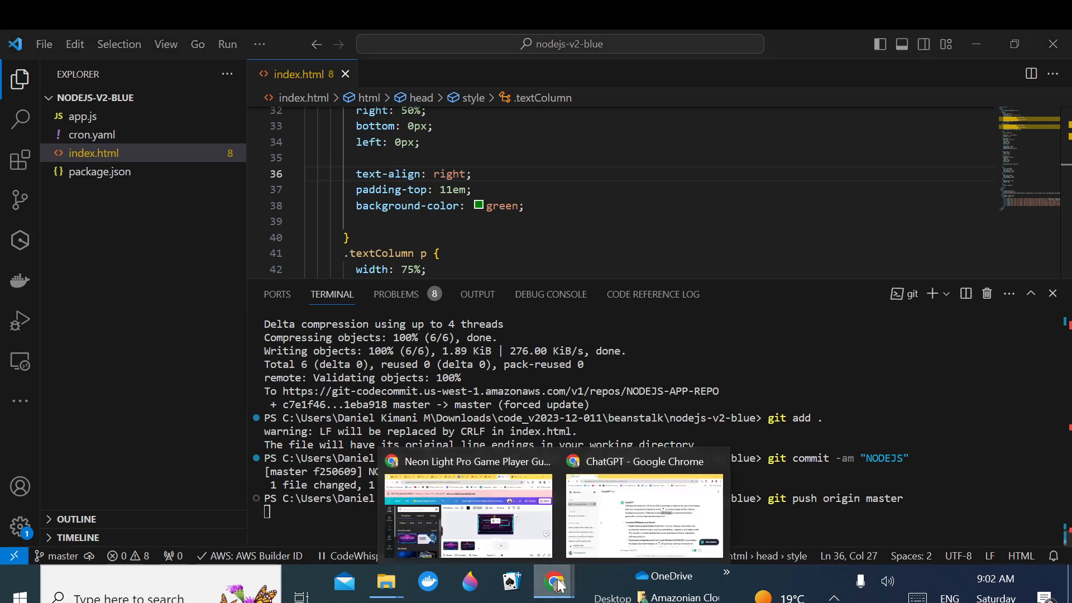
pyautogui.click(487, 532)
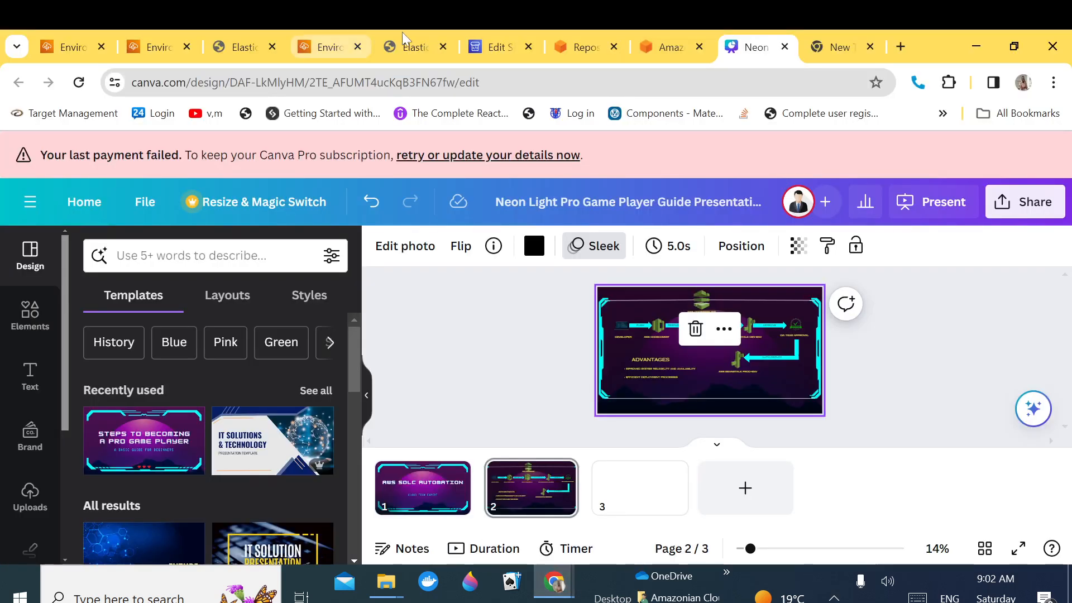
pyautogui.click(492, 47)
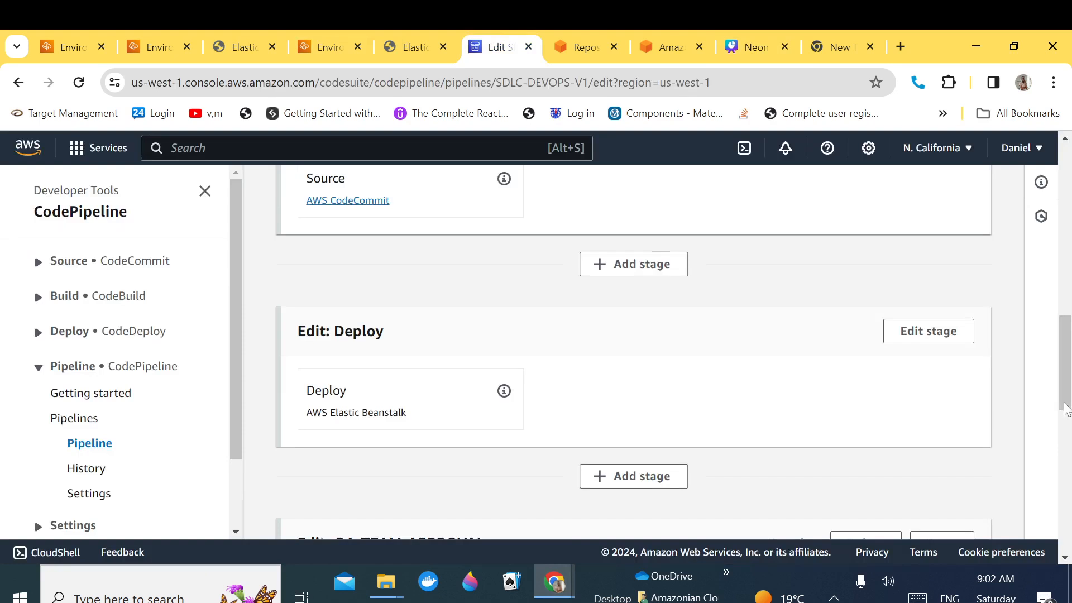
# Step: Save the edits to the SDLC-DEVOPS-V1 pipeline, check VS Code, and return to the pipeline's page in Chrome, dismissing the notification
pyautogui.moveTo(1066, 408); pyautogui.dragTo(1065, 167)
pyautogui.click(959, 237)
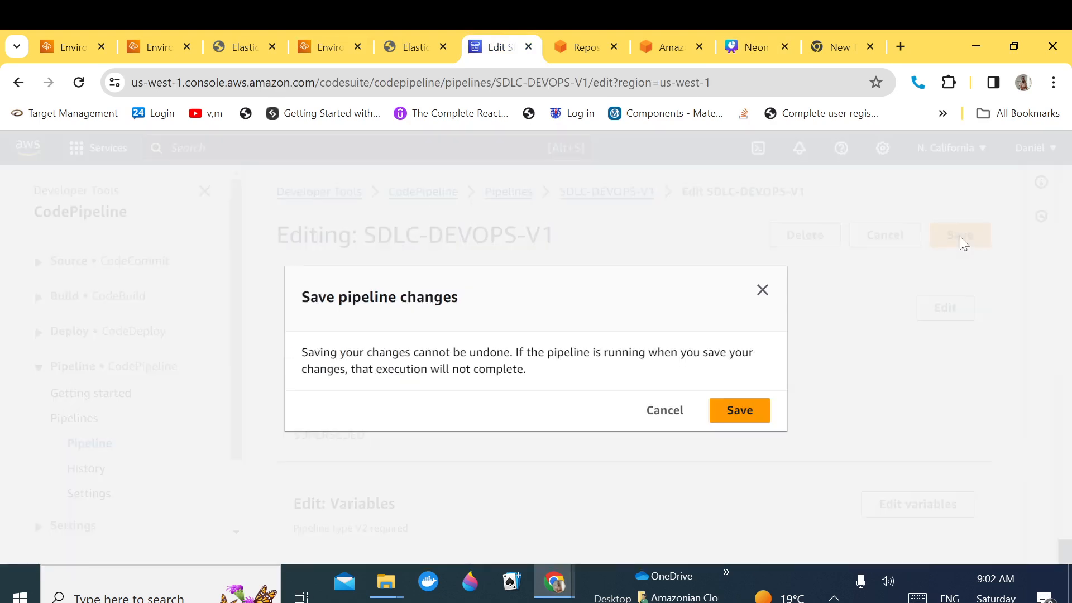
pyautogui.click(734, 410)
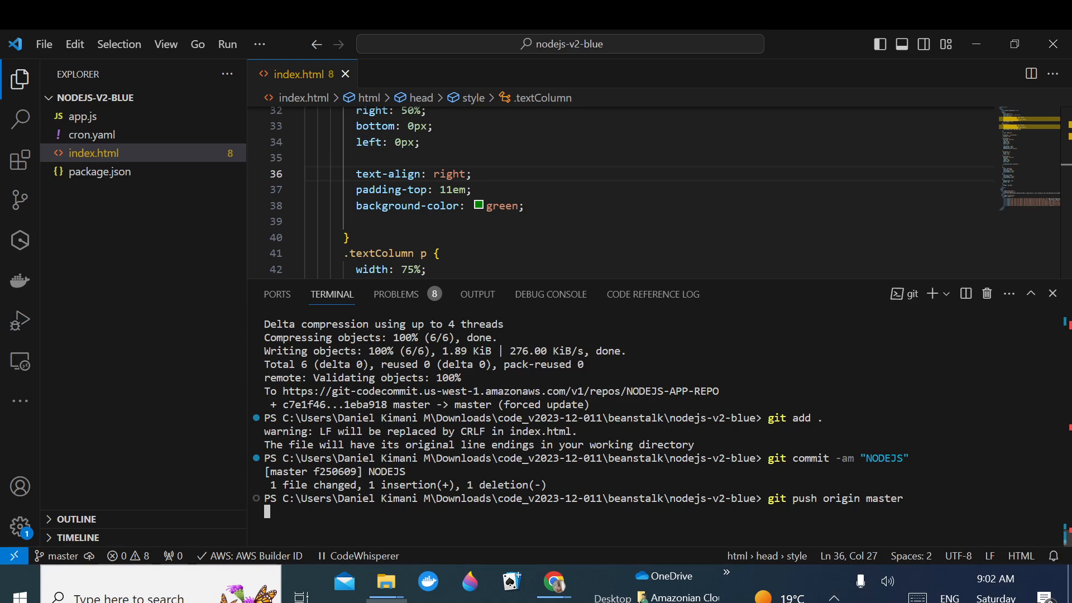
pyautogui.click(973, 49)
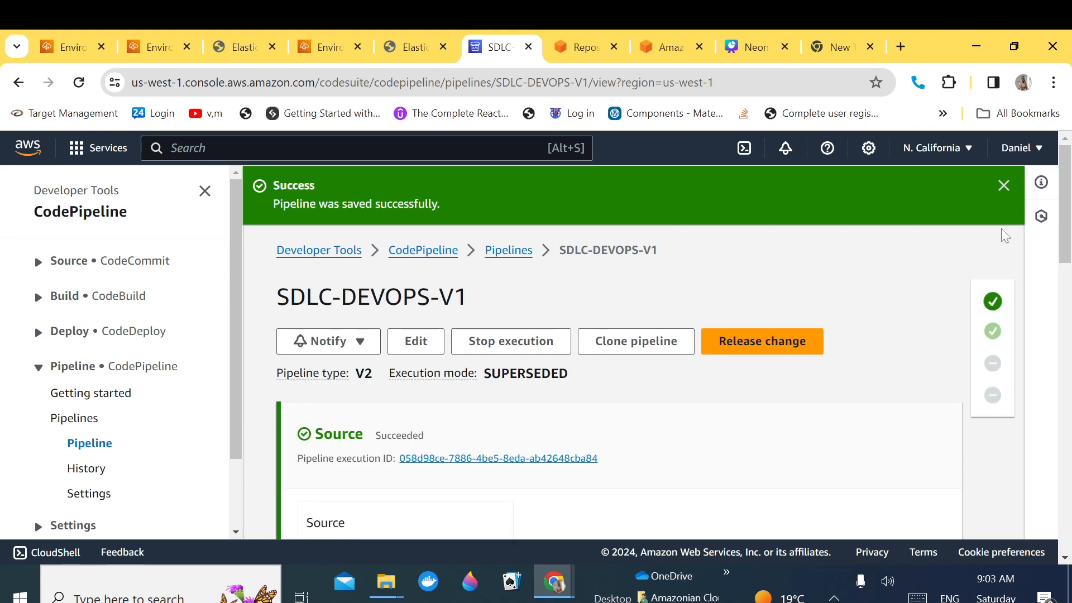
pyautogui.click(1003, 187)
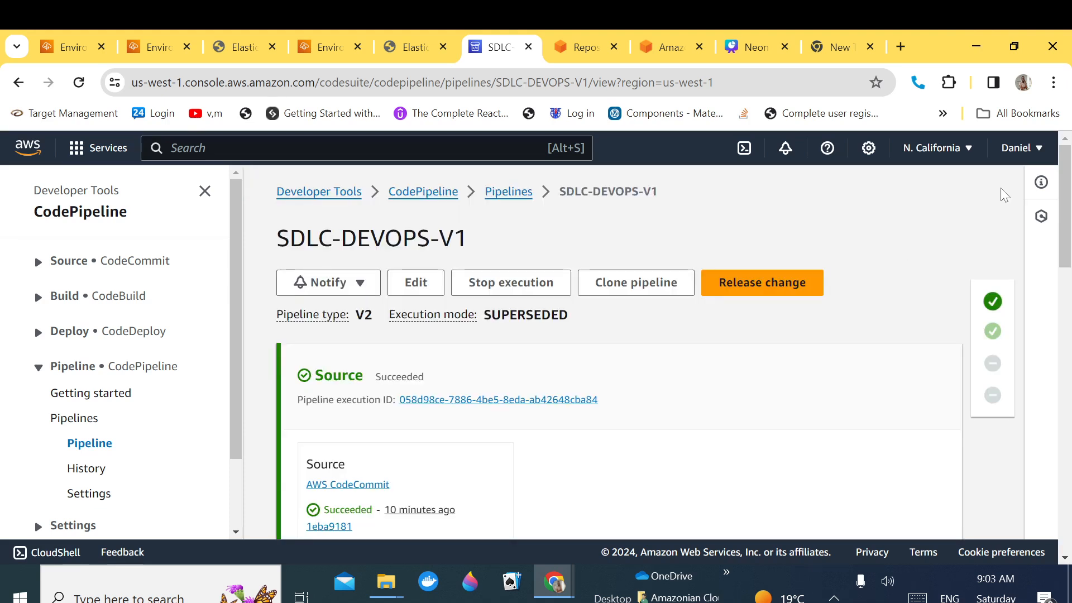
# Step: Examine the execution status of the Source, Deploy, QA-TEAM-APPROVAL and PROD-STAGE stages in the pipeline
pyautogui.scroll(-2, 1069, 243)
pyautogui.scroll(-1, 1069, 243)
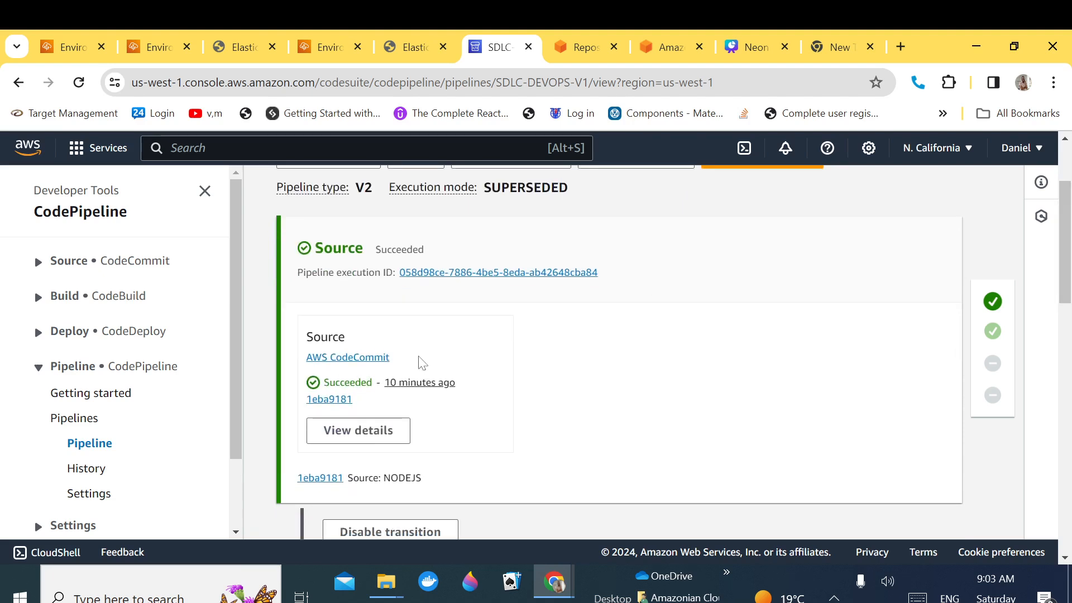
pyautogui.moveTo(1063, 289); pyautogui.dragTo(1062, 380)
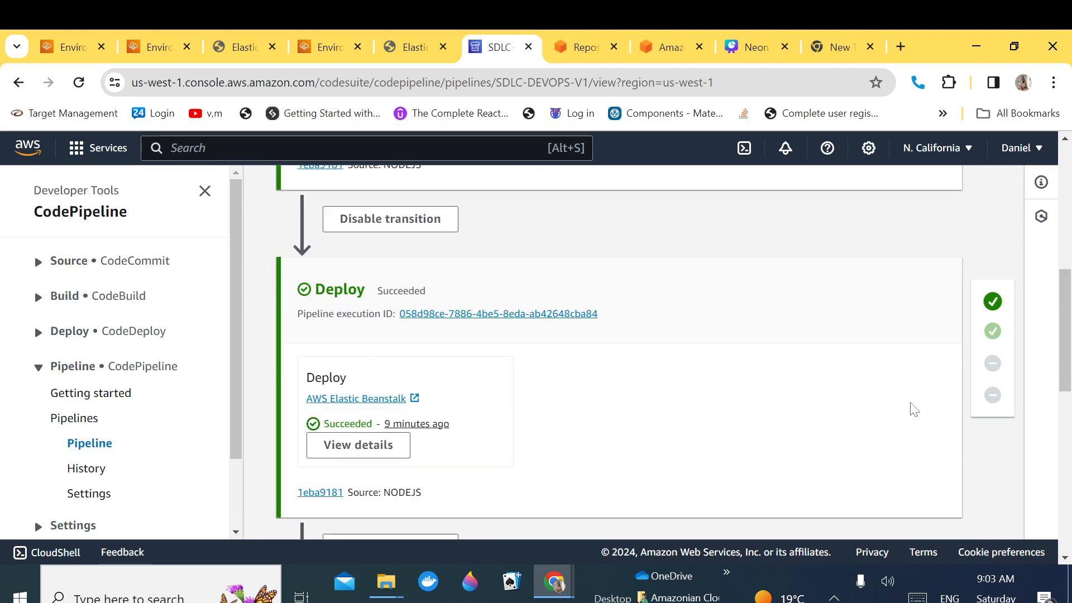
pyautogui.moveTo(1066, 387); pyautogui.dragTo(1064, 468)
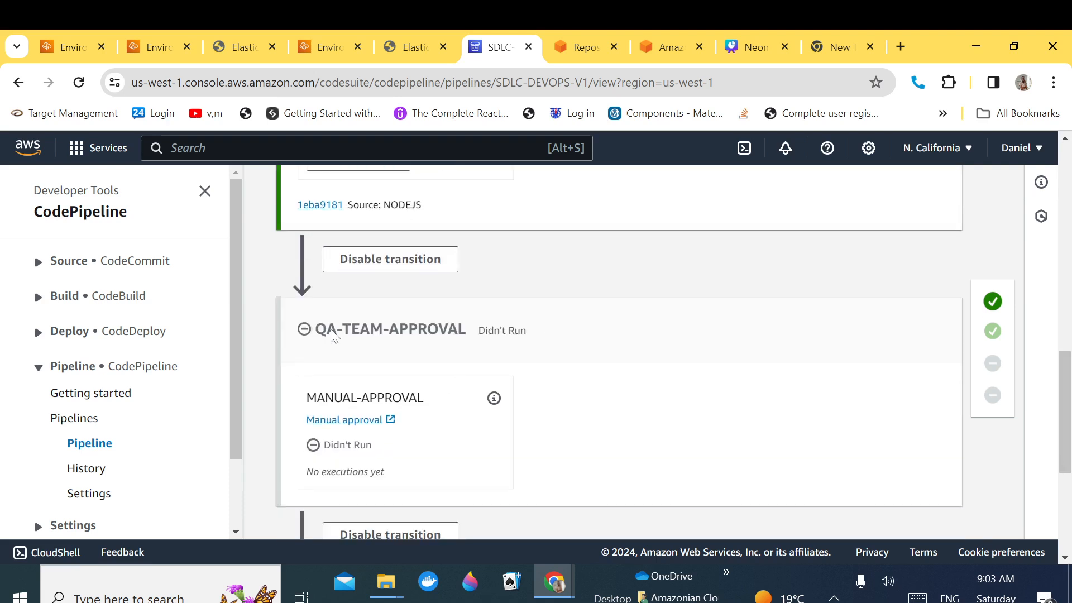
pyautogui.moveTo(1064, 429); pyautogui.dragTo(1067, 498)
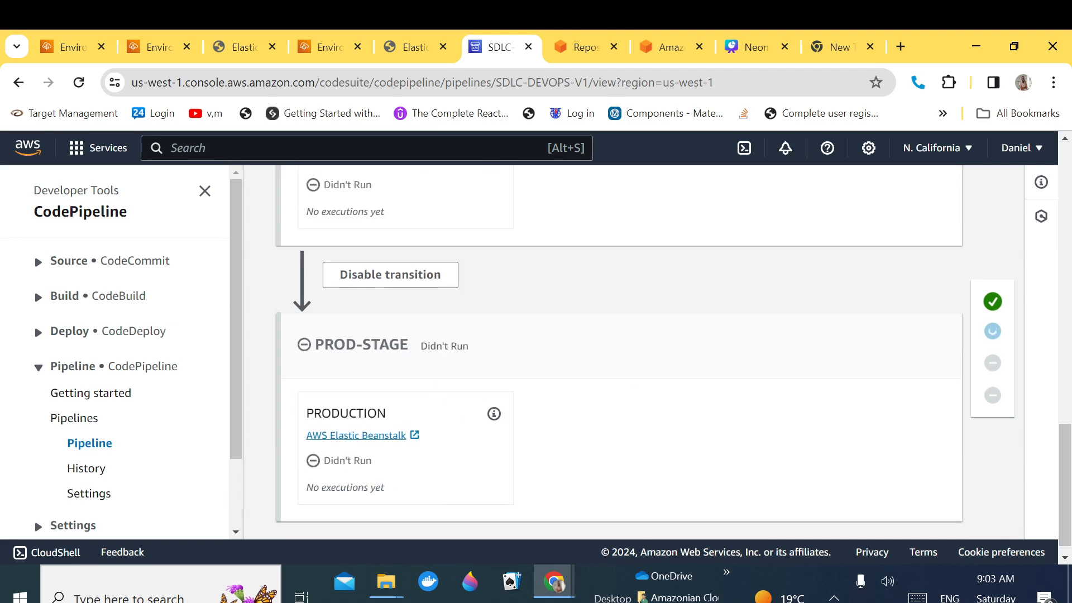
pyautogui.click(992, 334)
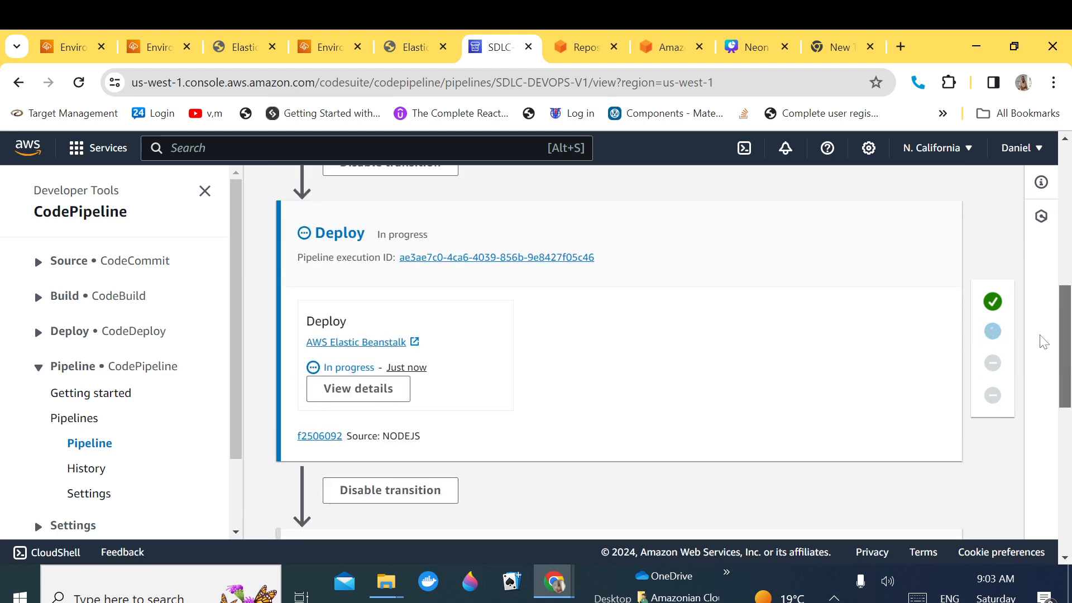
pyautogui.scroll(6, 1037, 288)
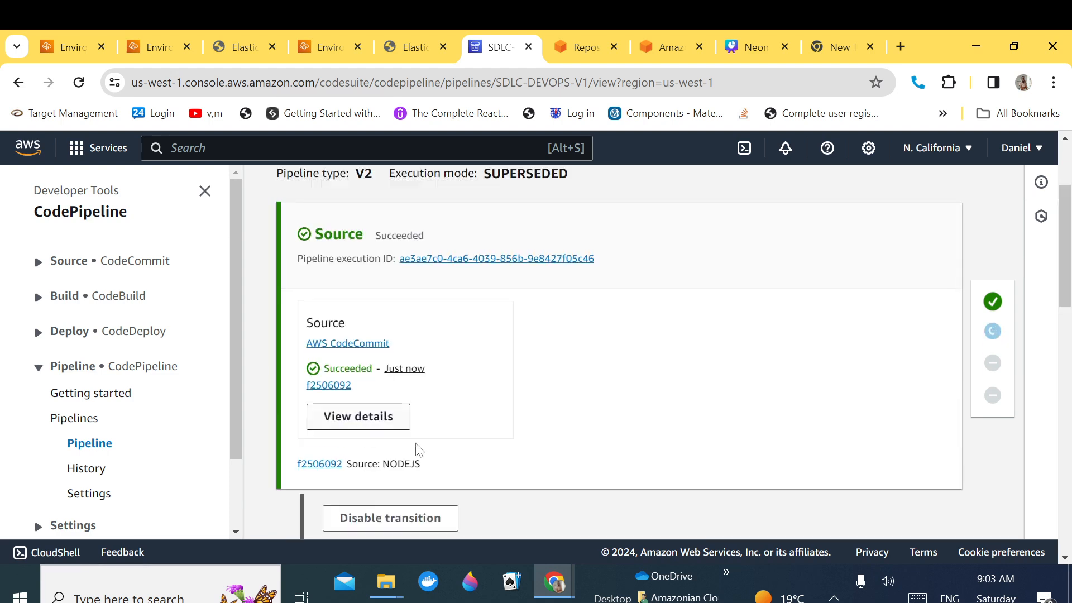
pyautogui.moveTo(1066, 311); pyautogui.dragTo(1067, 389)
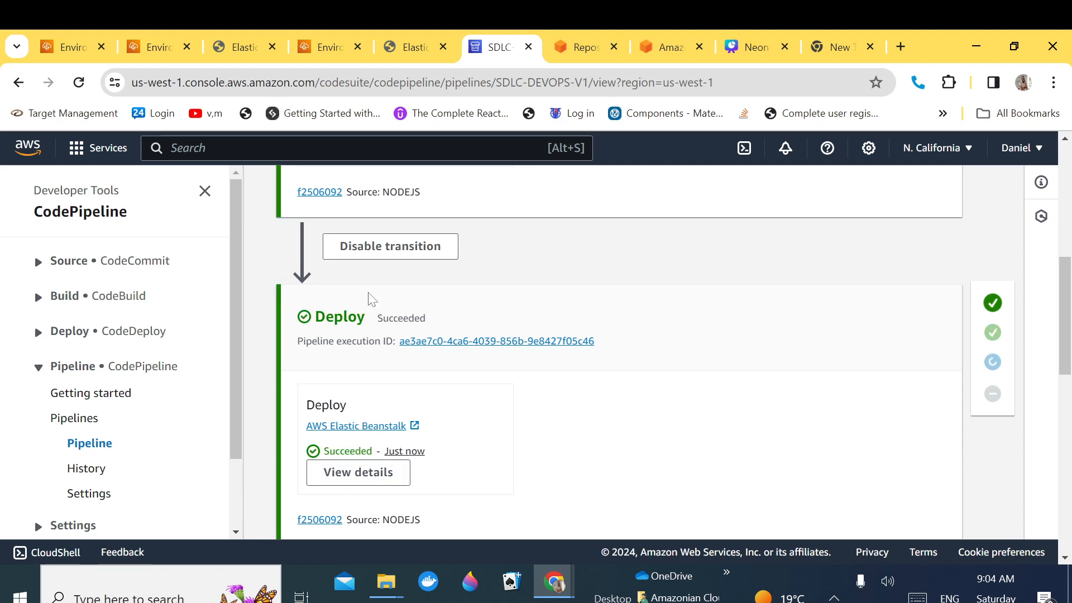
# Step: Reload the app-devops-beta site to check the deployed background colour, and return to the SDLC-DEVOPS-V1 pipeline
pyautogui.click(237, 48)
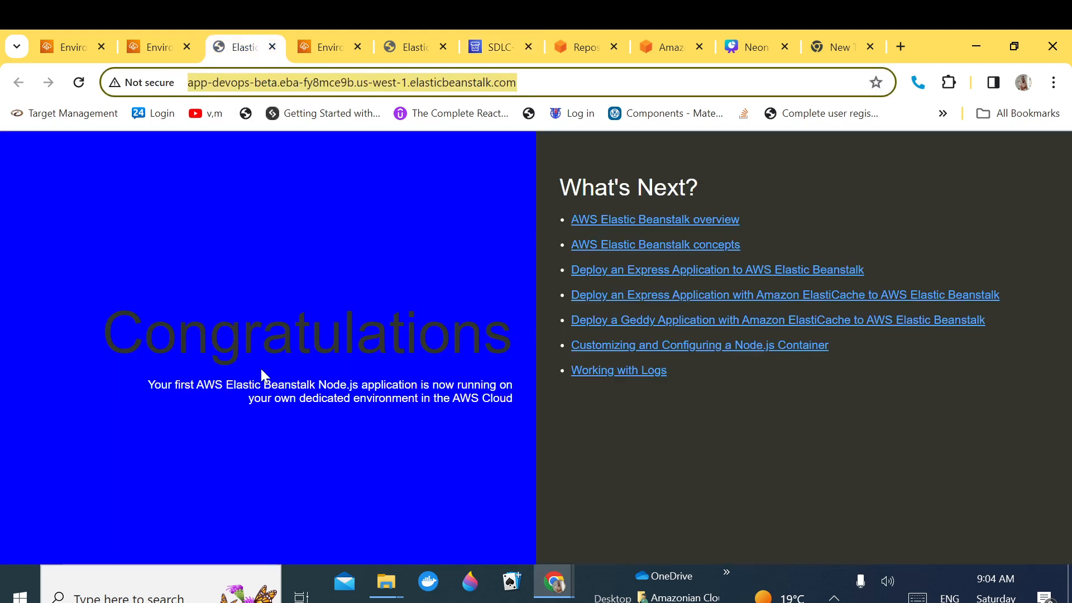
pyautogui.click(78, 83)
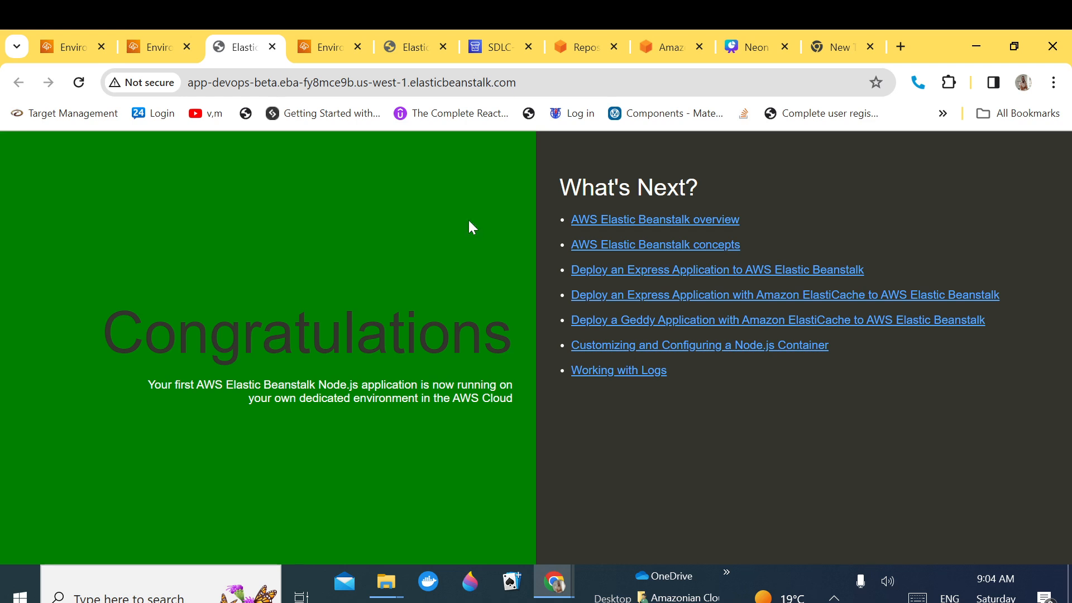
pyautogui.click(494, 47)
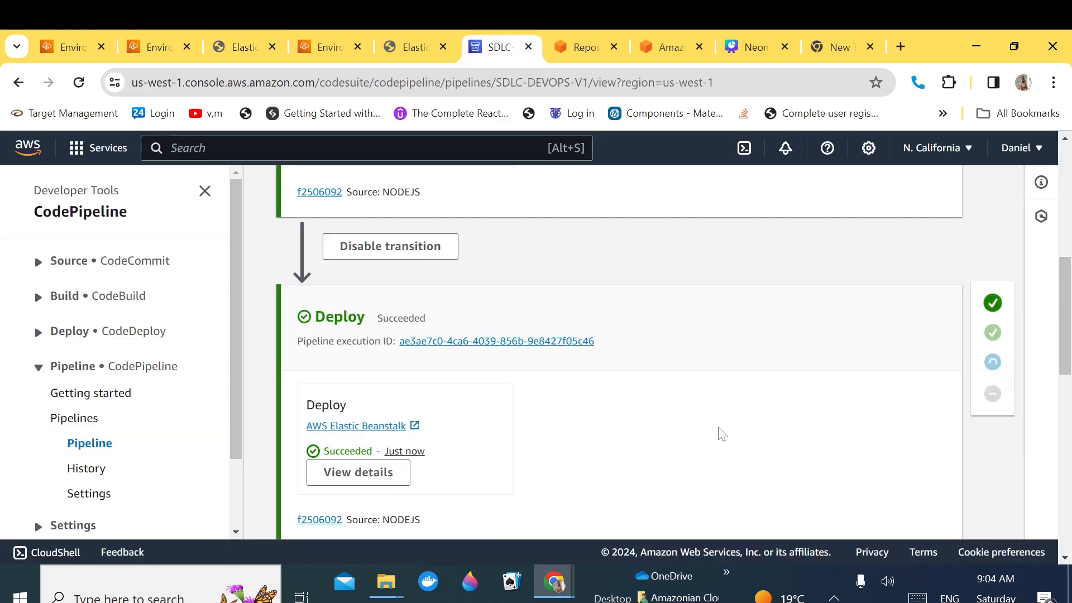
# Step: Review the MANUAL-APPROVAL action in the QA-TEAM-APPROVAL stage and submit an Approve decision with the comment "Great work"
pyautogui.moveTo(1064, 360); pyautogui.dragTo(1060, 468)
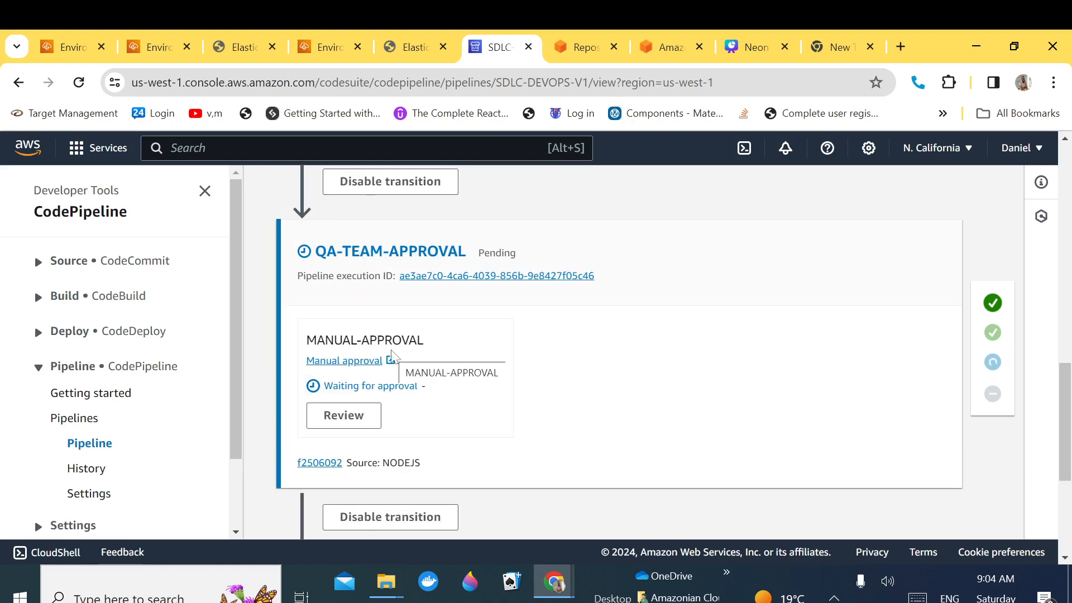
pyautogui.click(340, 424)
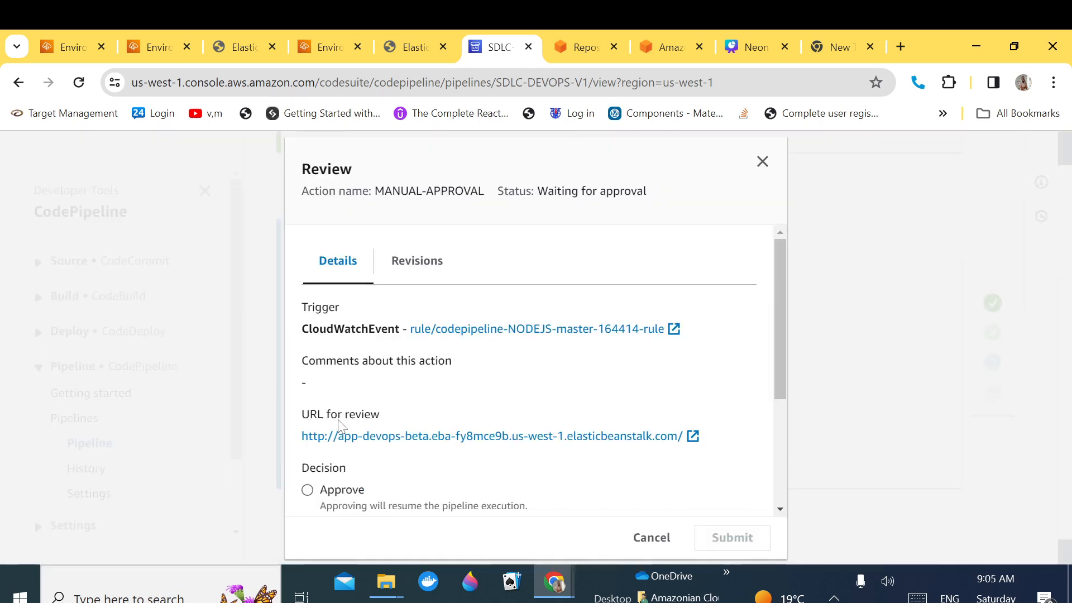
pyautogui.moveTo(775, 357); pyautogui.dragTo(775, 381)
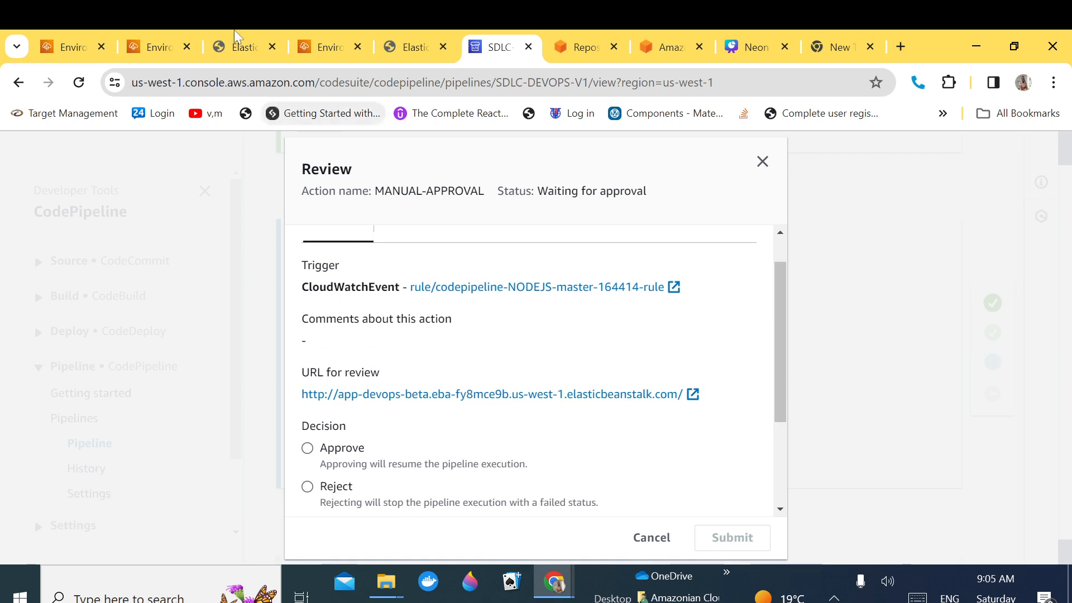
pyautogui.moveTo(781, 397); pyautogui.dragTo(781, 452)
pyautogui.click(307, 351)
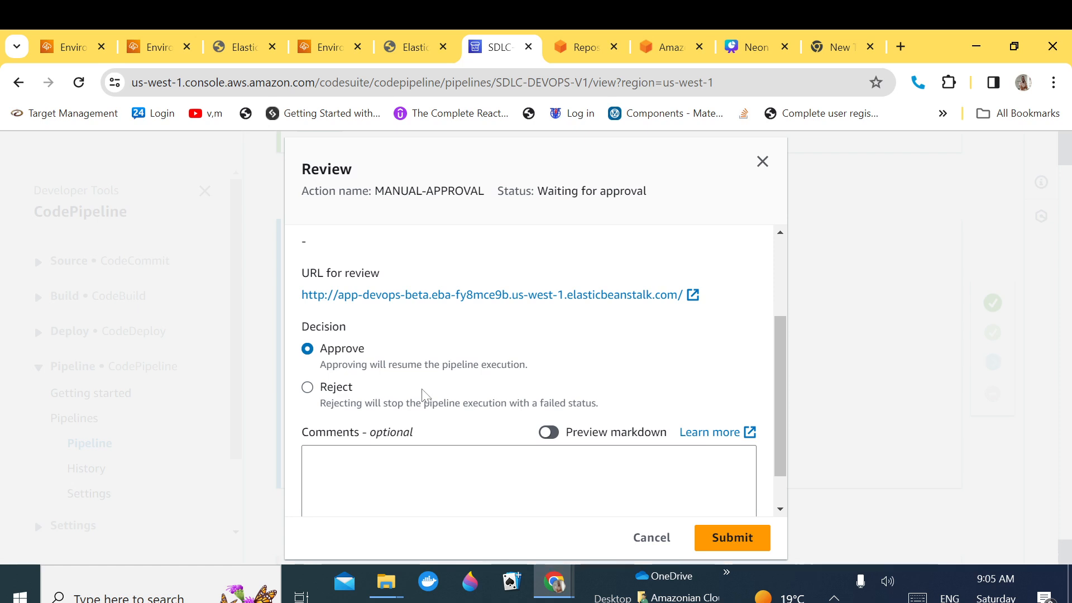
pyautogui.moveTo(779, 440); pyautogui.dragTo(779, 470)
pyautogui.click(581, 441)
pyautogui.write('Great work')
pyautogui.click(738, 537)
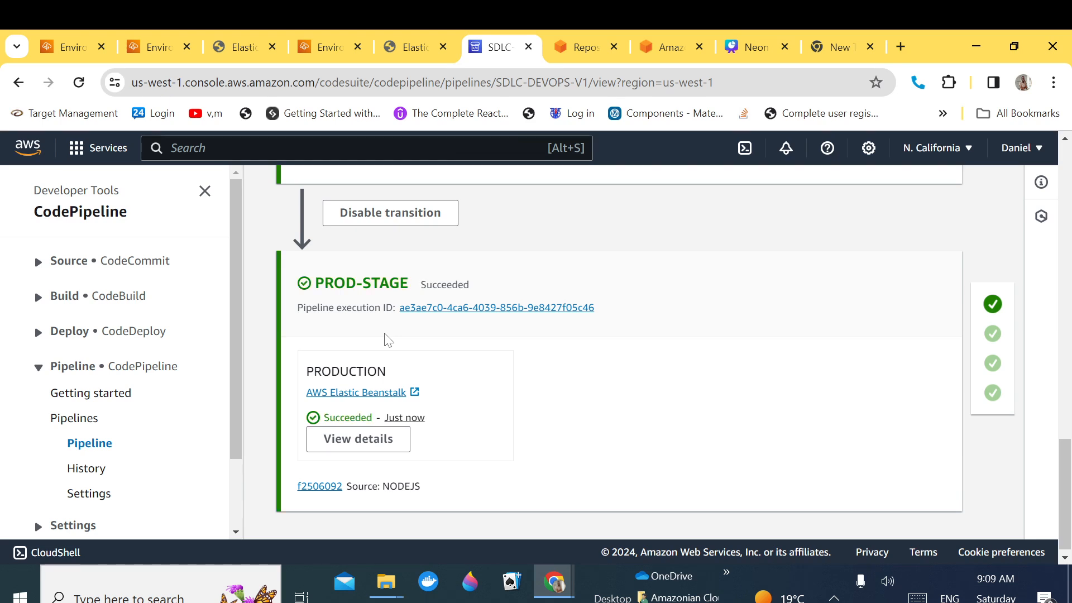
# Step: Reload the app-devops-prod site to check the background colour deployed to production
pyautogui.click(399, 41)
pyautogui.click(525, 79)
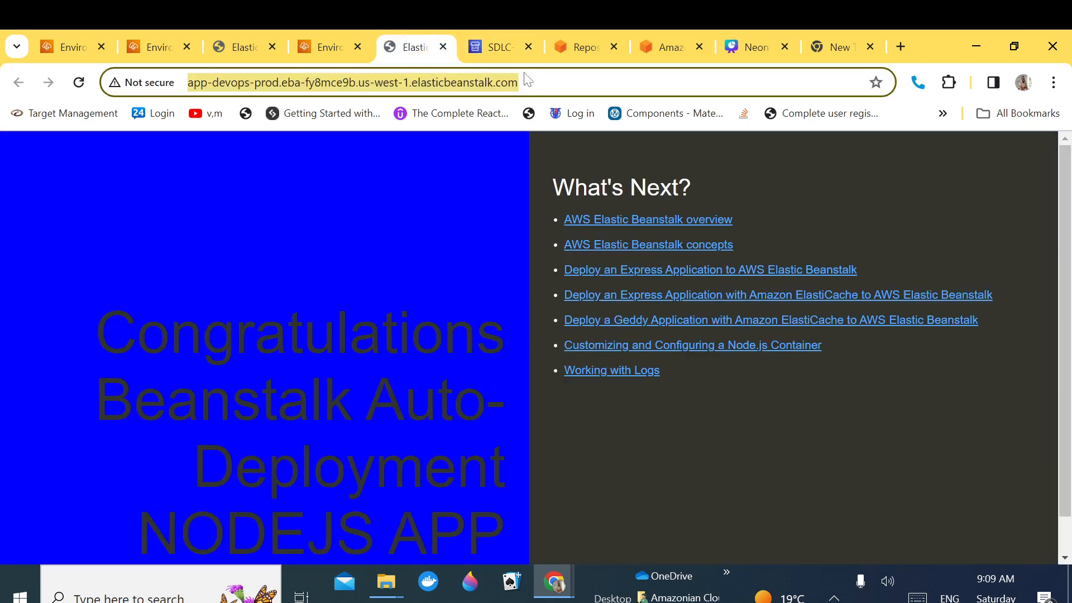
pyautogui.press('Return')
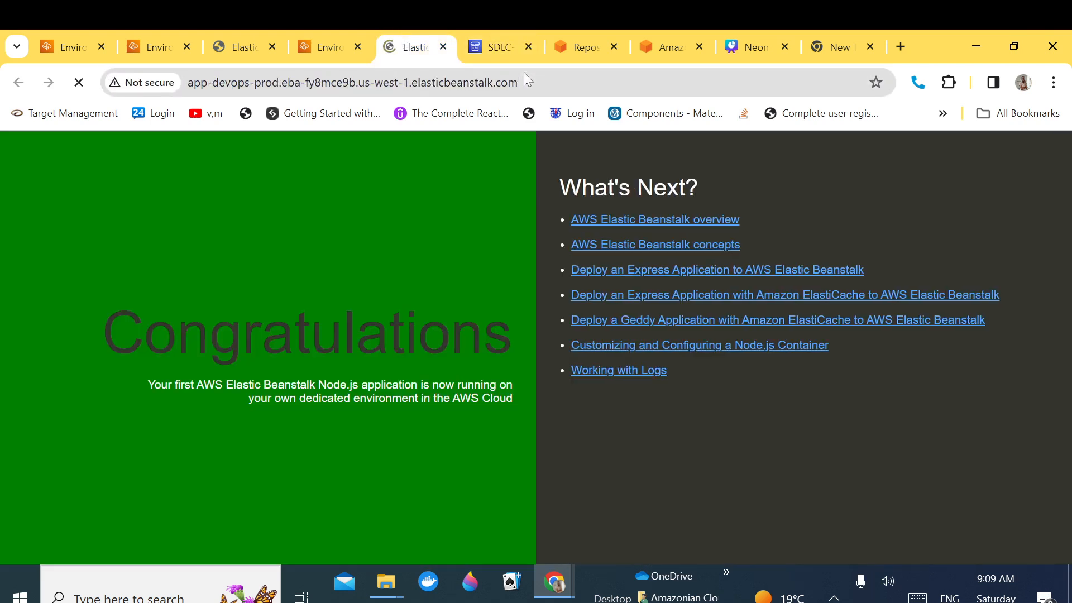